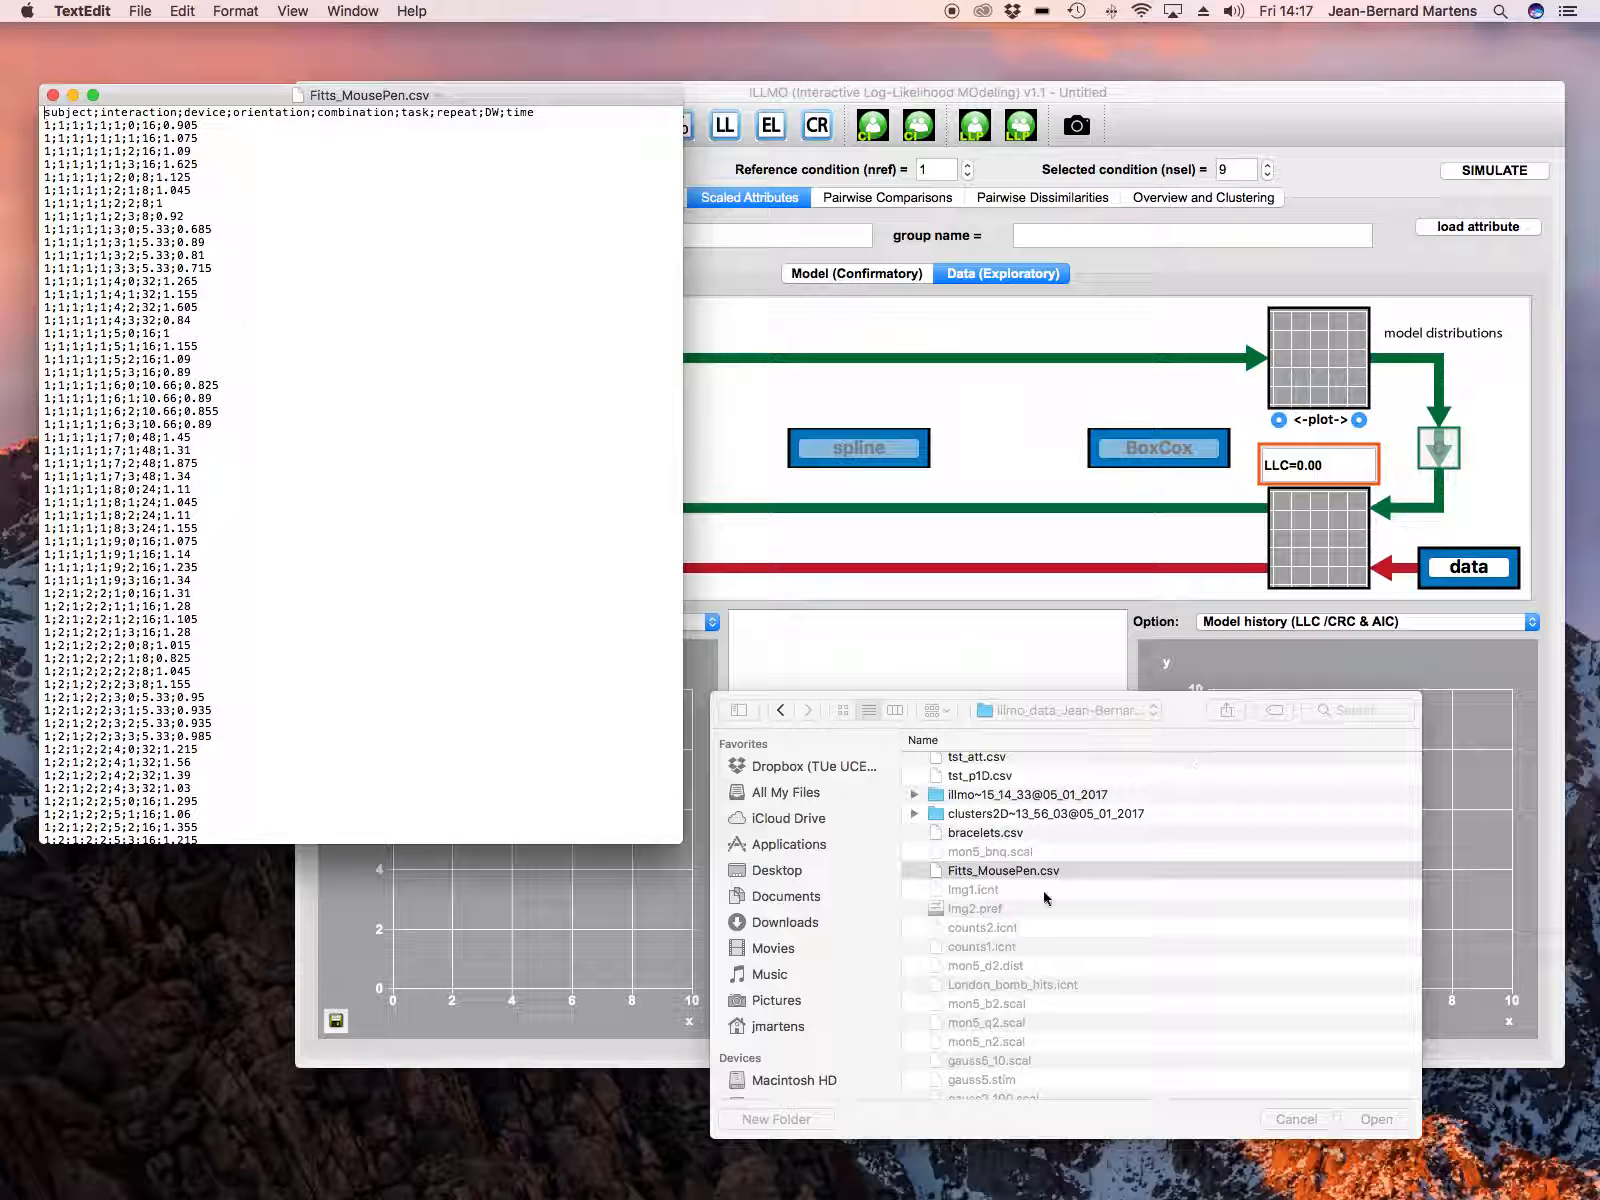
# Step: Load Fitts_MousePen.csv as the data table and use the task column for the condition number
pyautogui.click(1314, 1038)
pyautogui.click(1373, 1117)
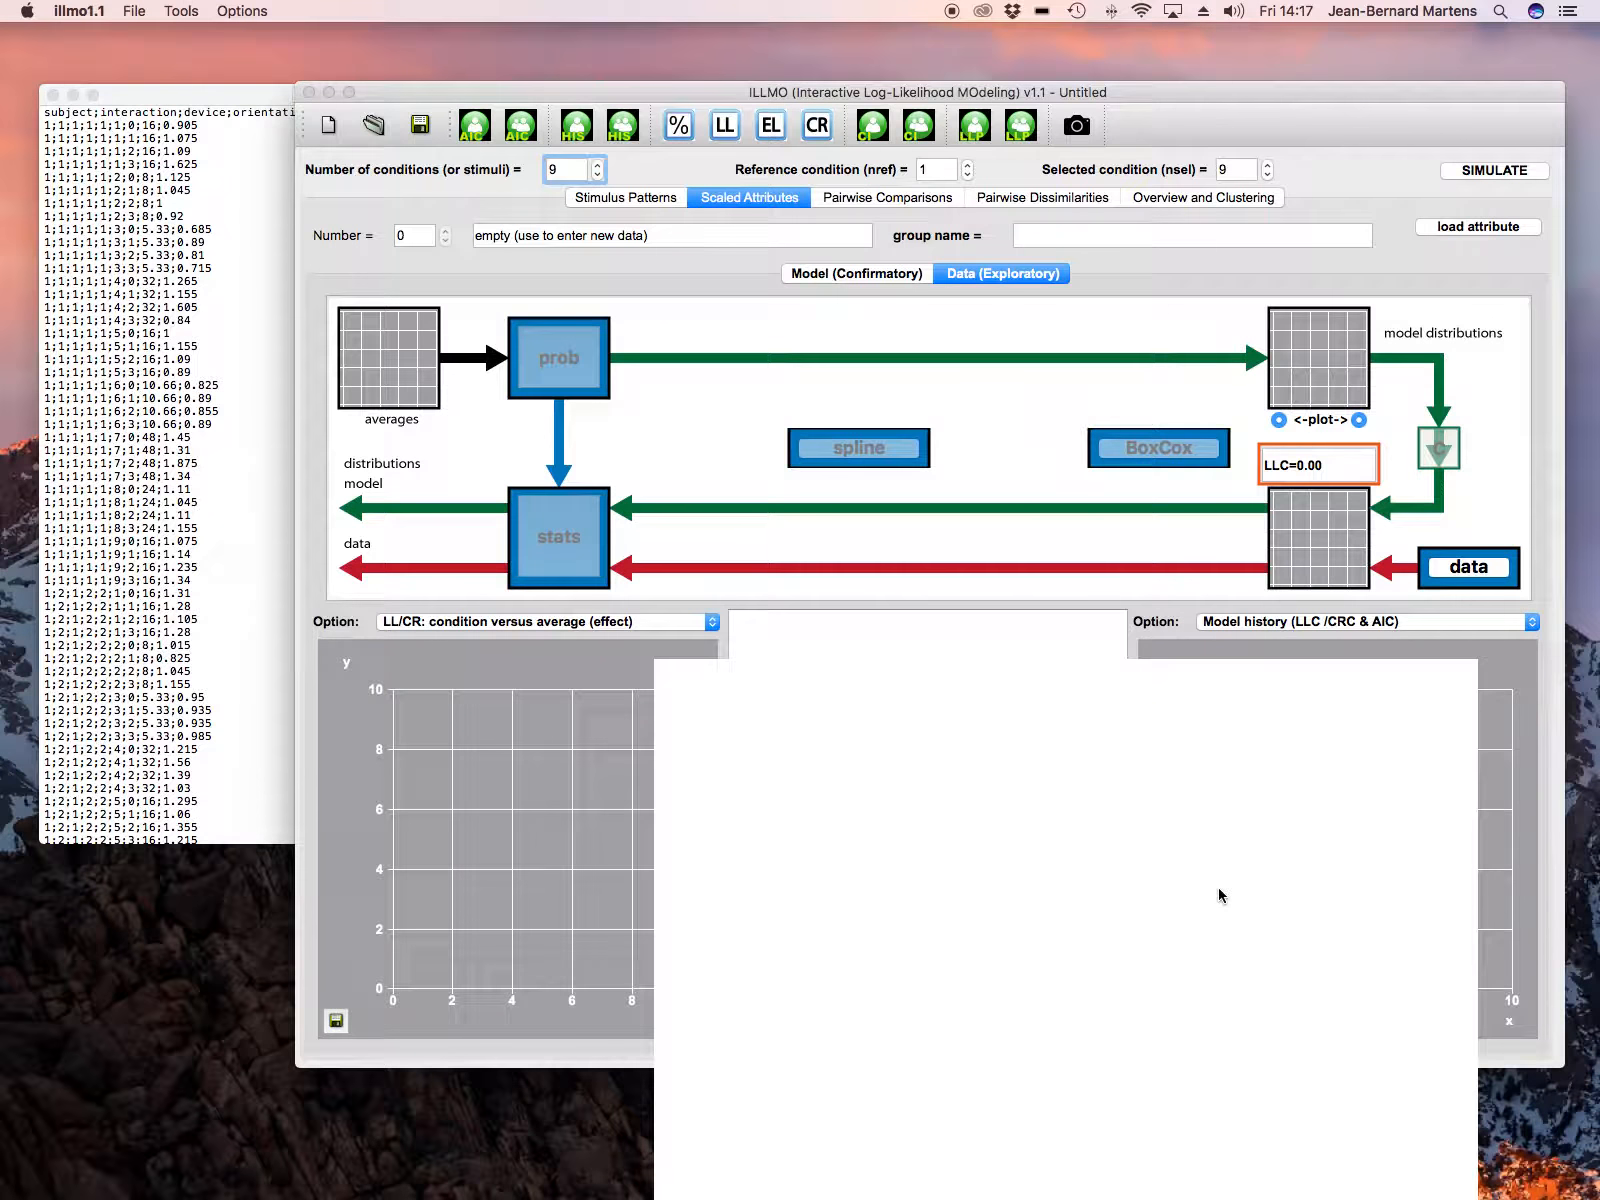
pyautogui.click(880, 614)
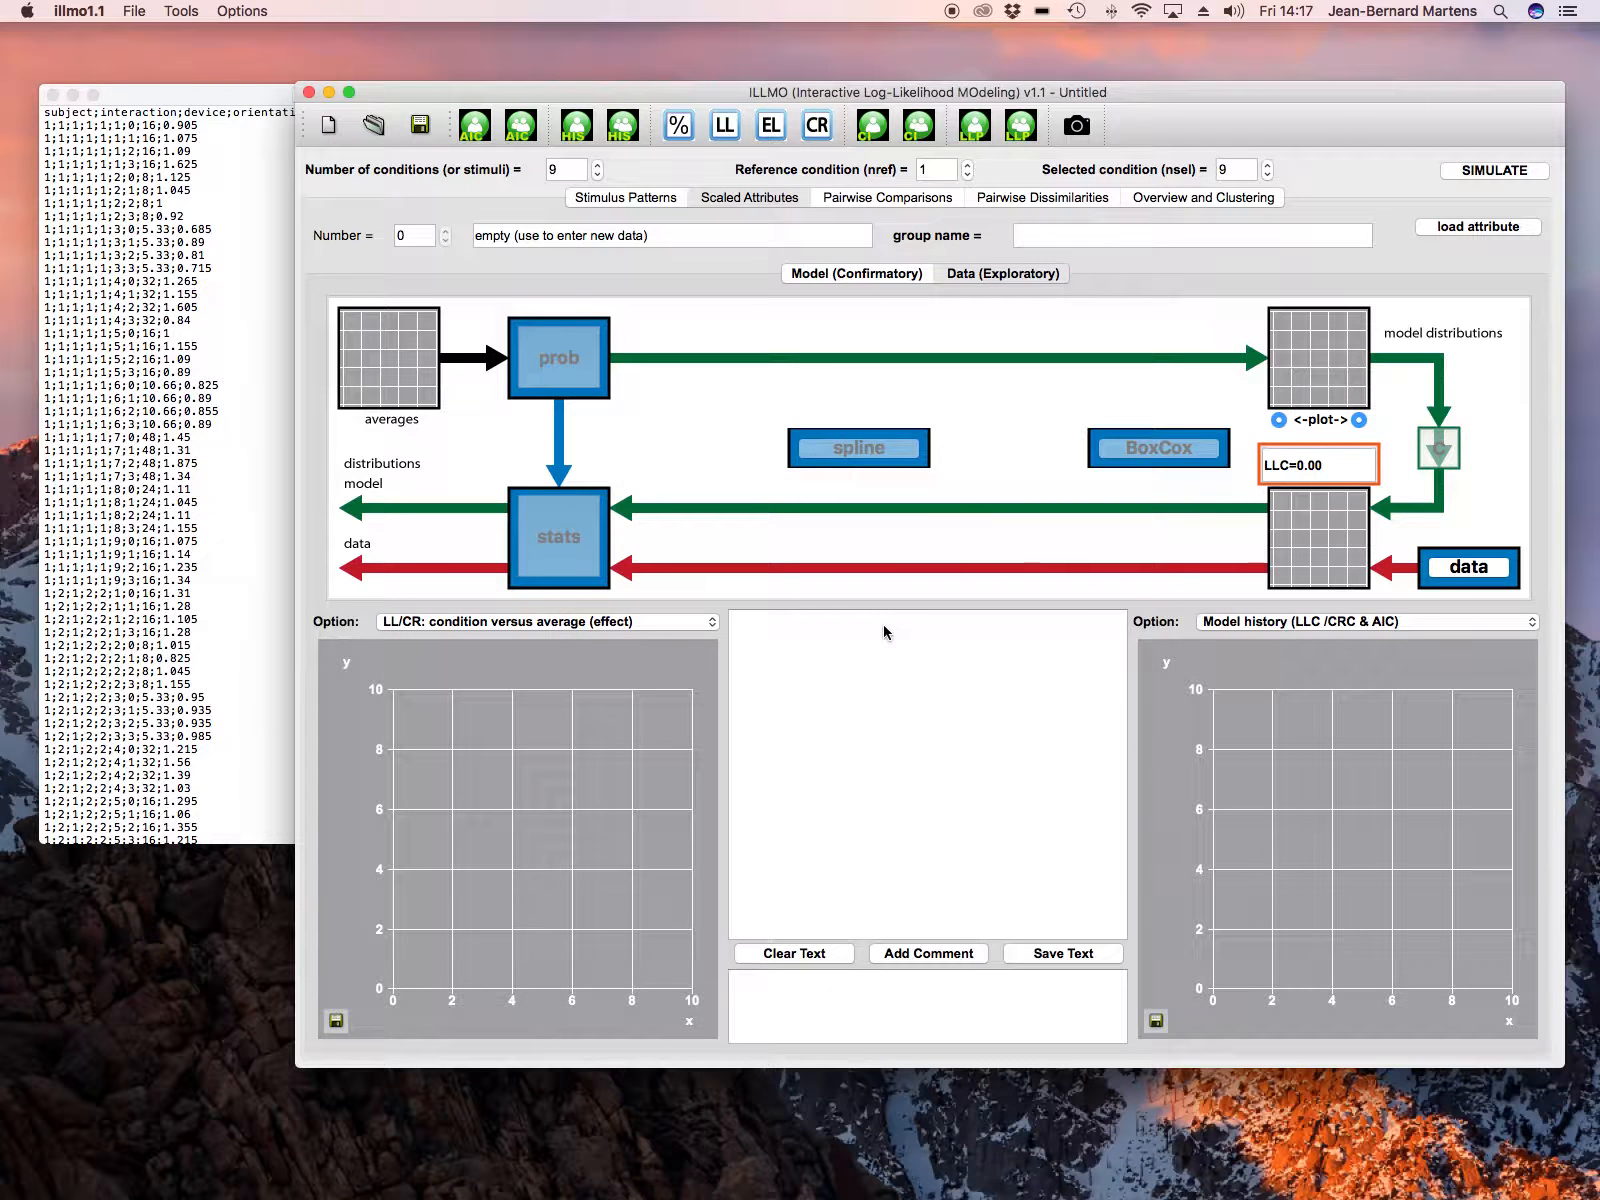
pyautogui.click(1104, 297)
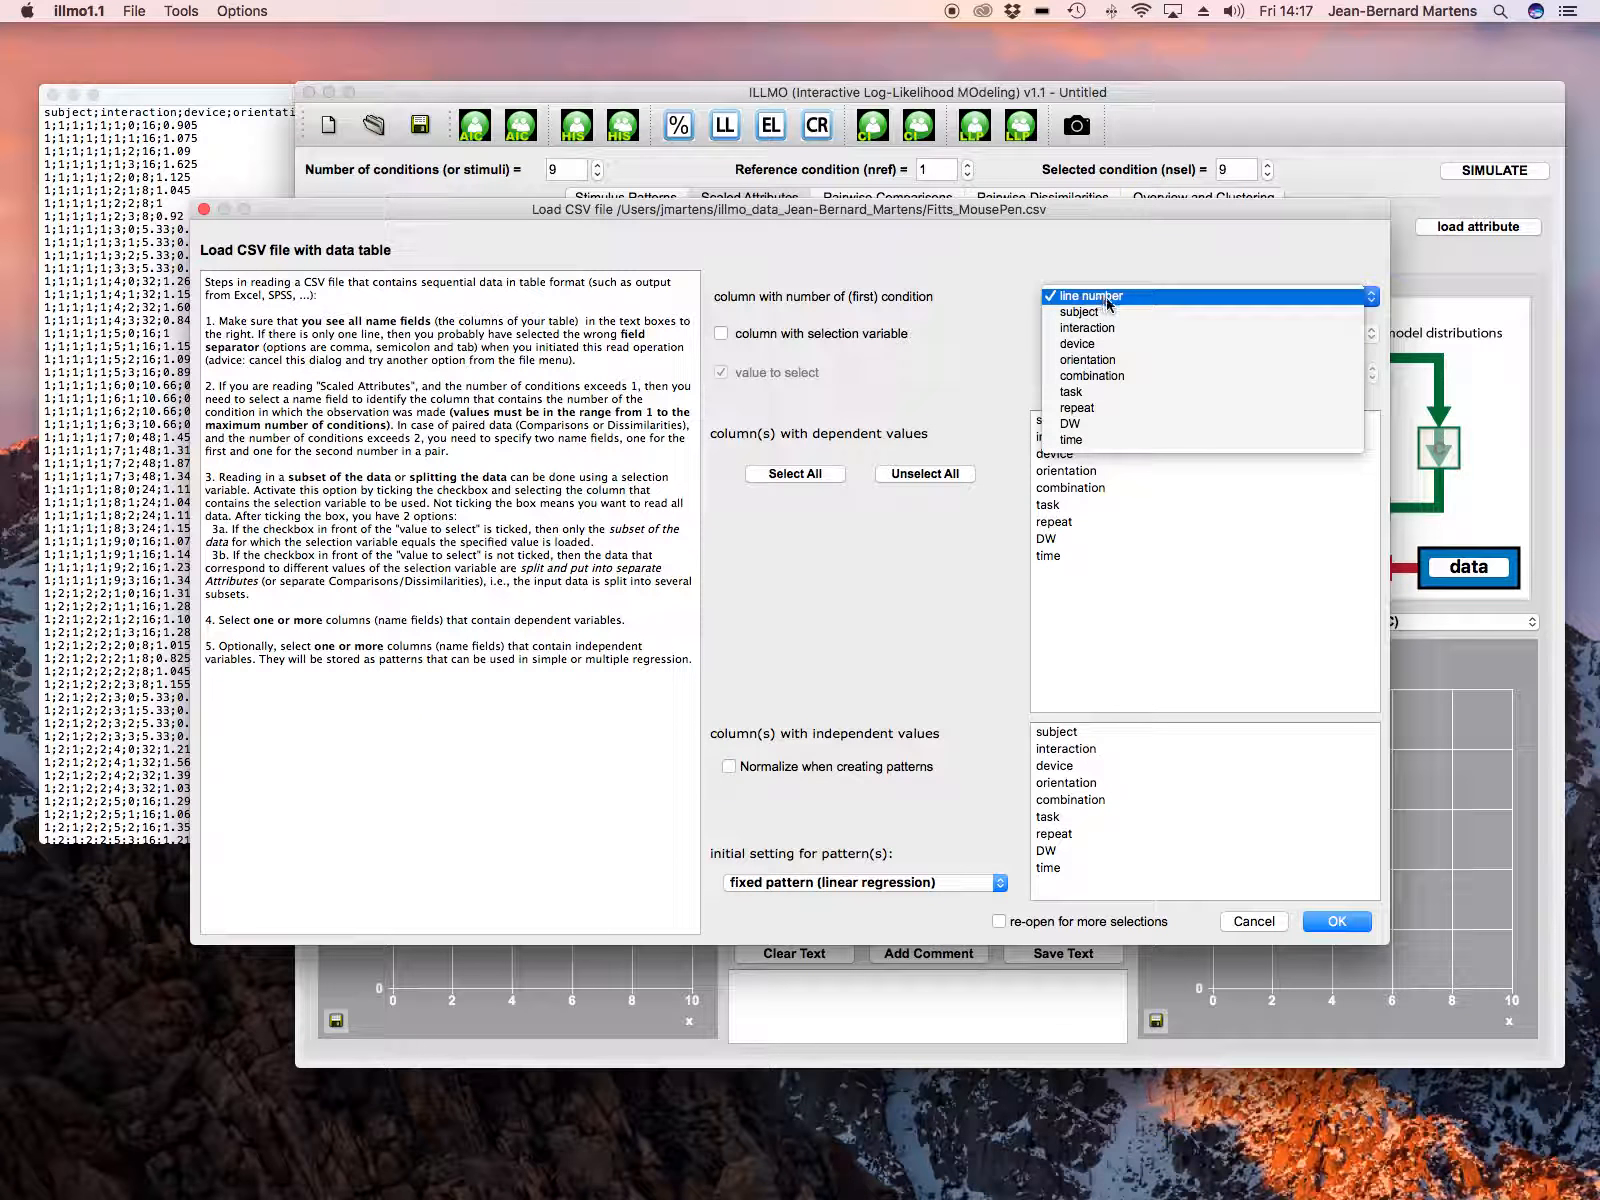
pyautogui.click(1075, 392)
# Step: Enable combination as the selection variable and disable value to select so the data splits into separate attributes
pyautogui.click(724, 335)
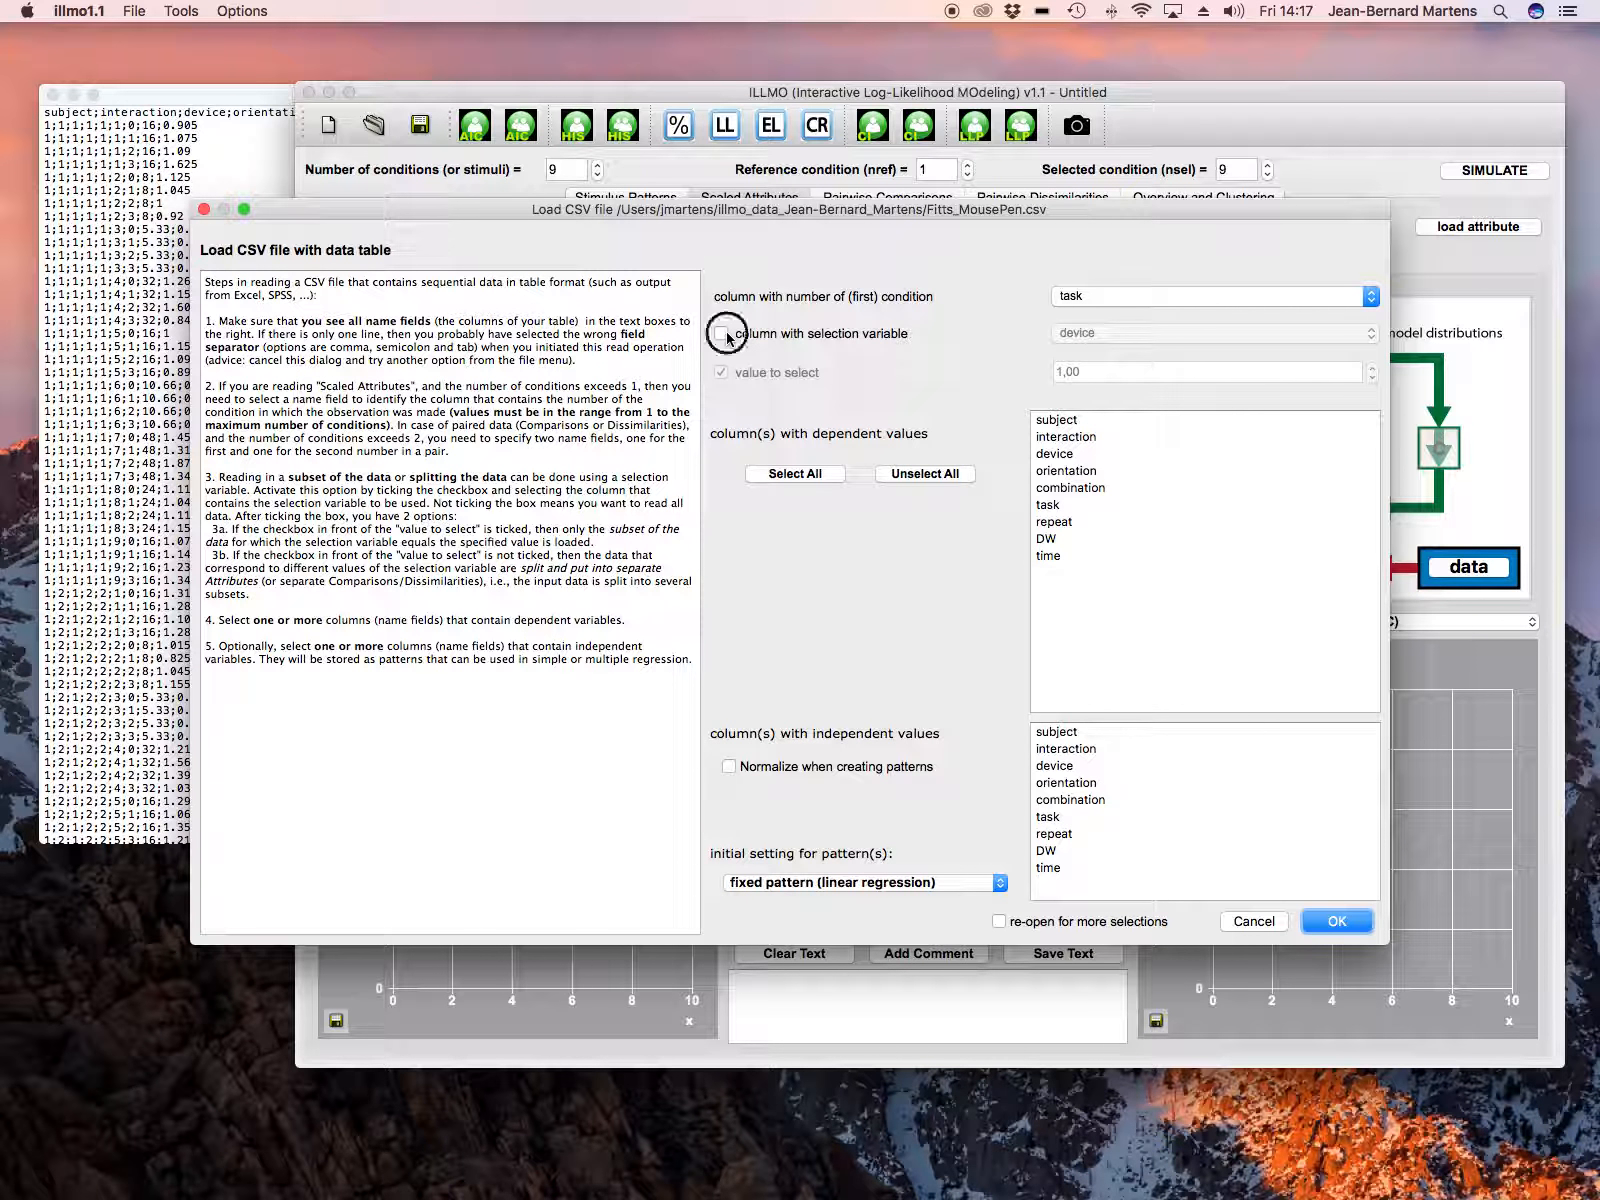
pyautogui.click(721, 372)
pyautogui.click(1101, 338)
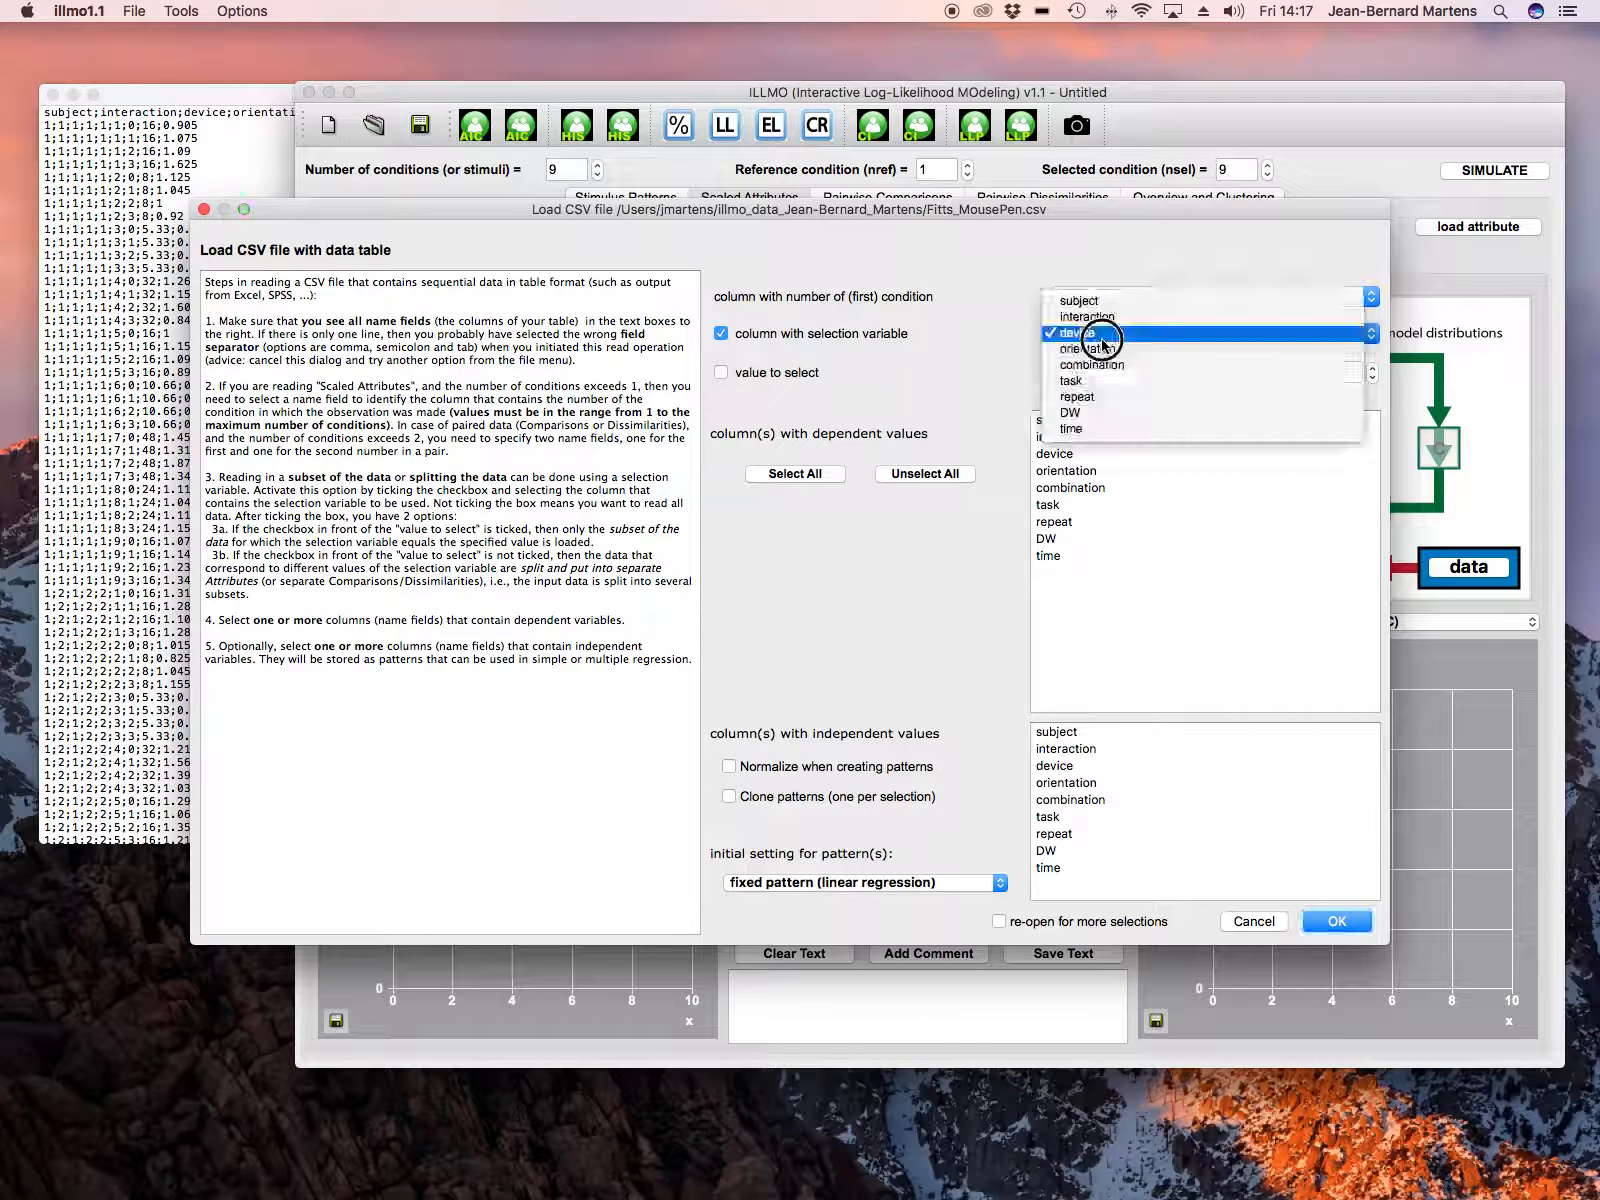
pyautogui.click(1133, 364)
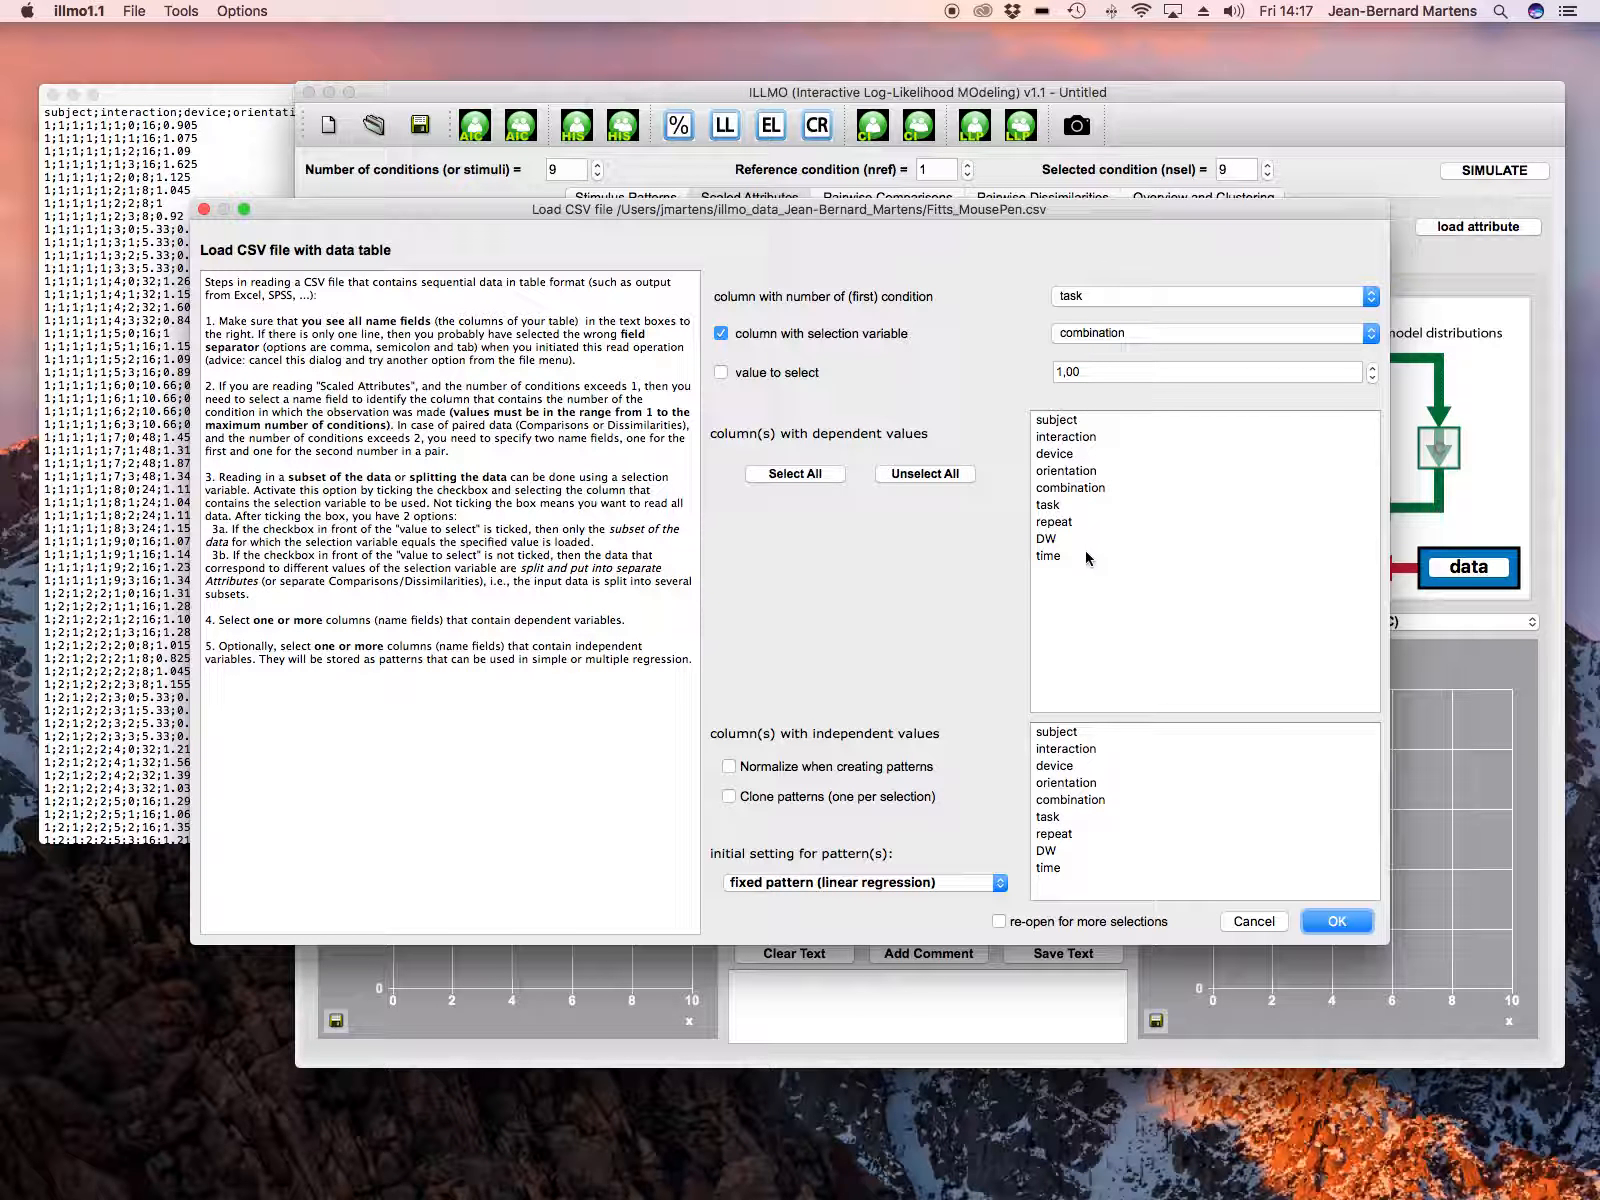
# Step: Choose time as the dependent column and DW as the independent column, with a transformed pattern (BoxCox mapping)
pyautogui.click(1055, 560)
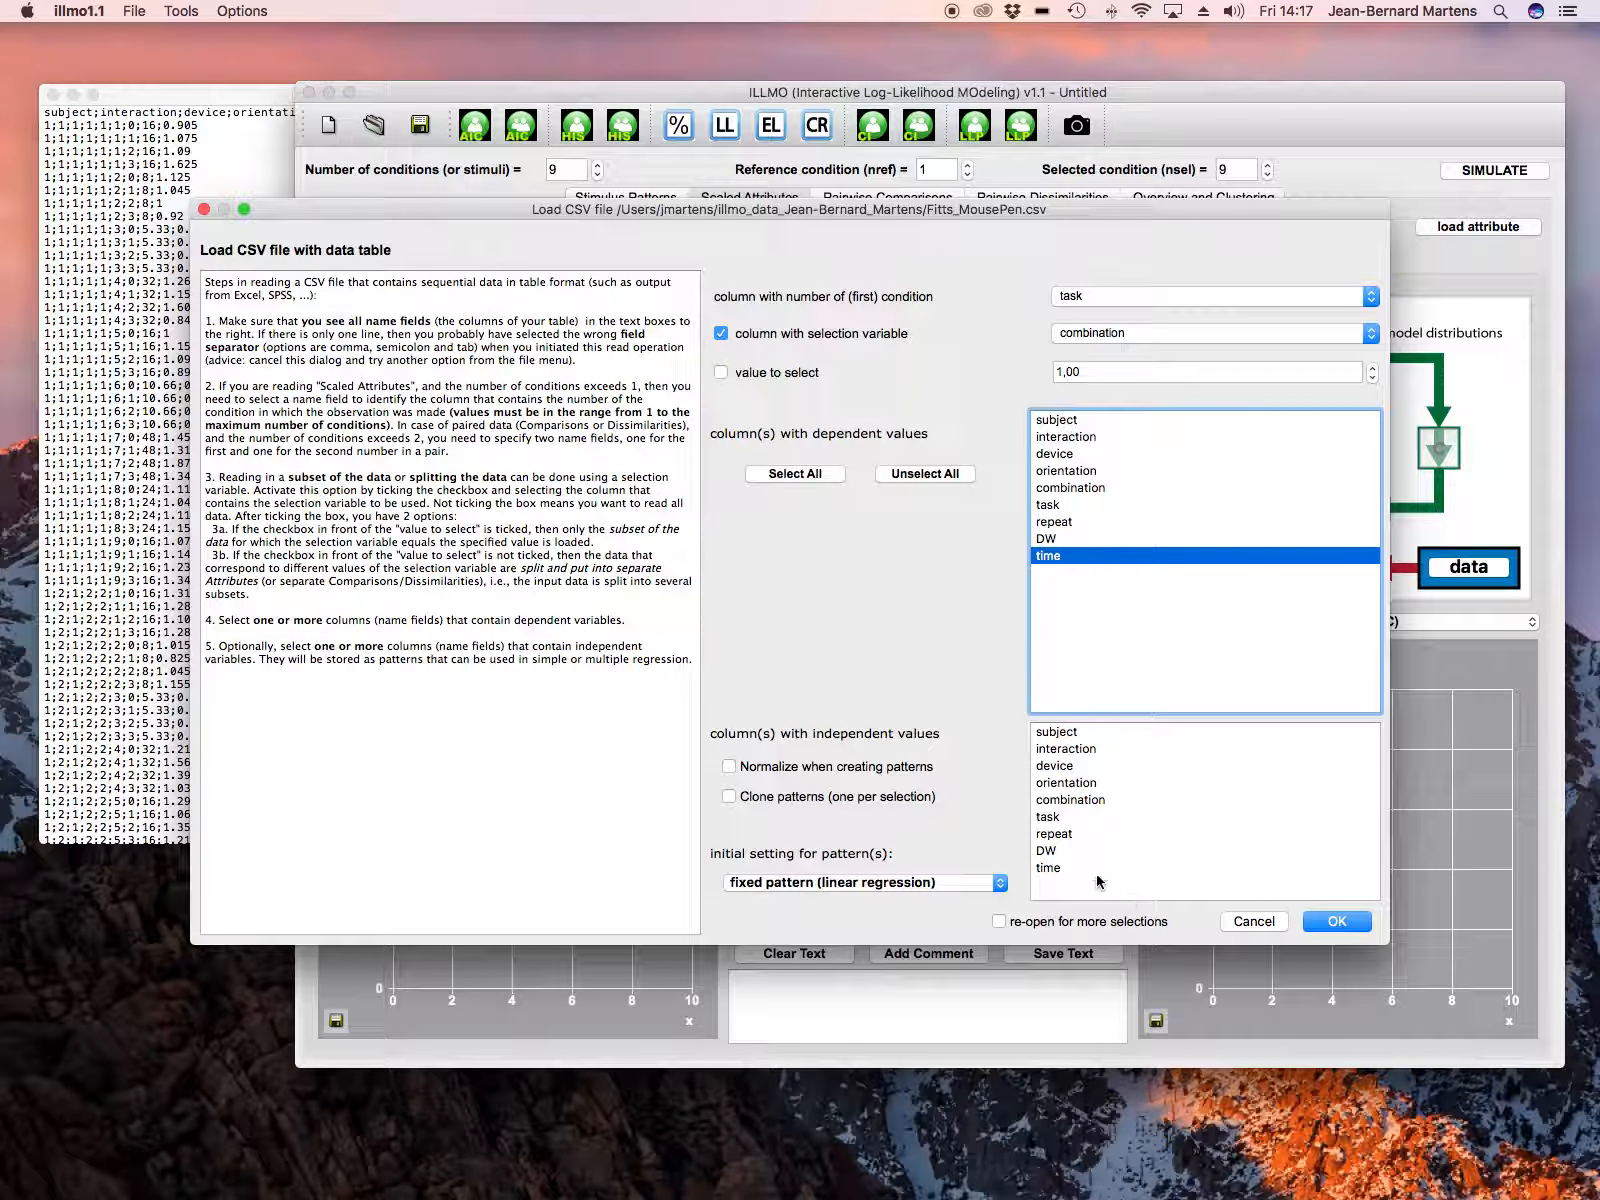
pyautogui.click(1049, 852)
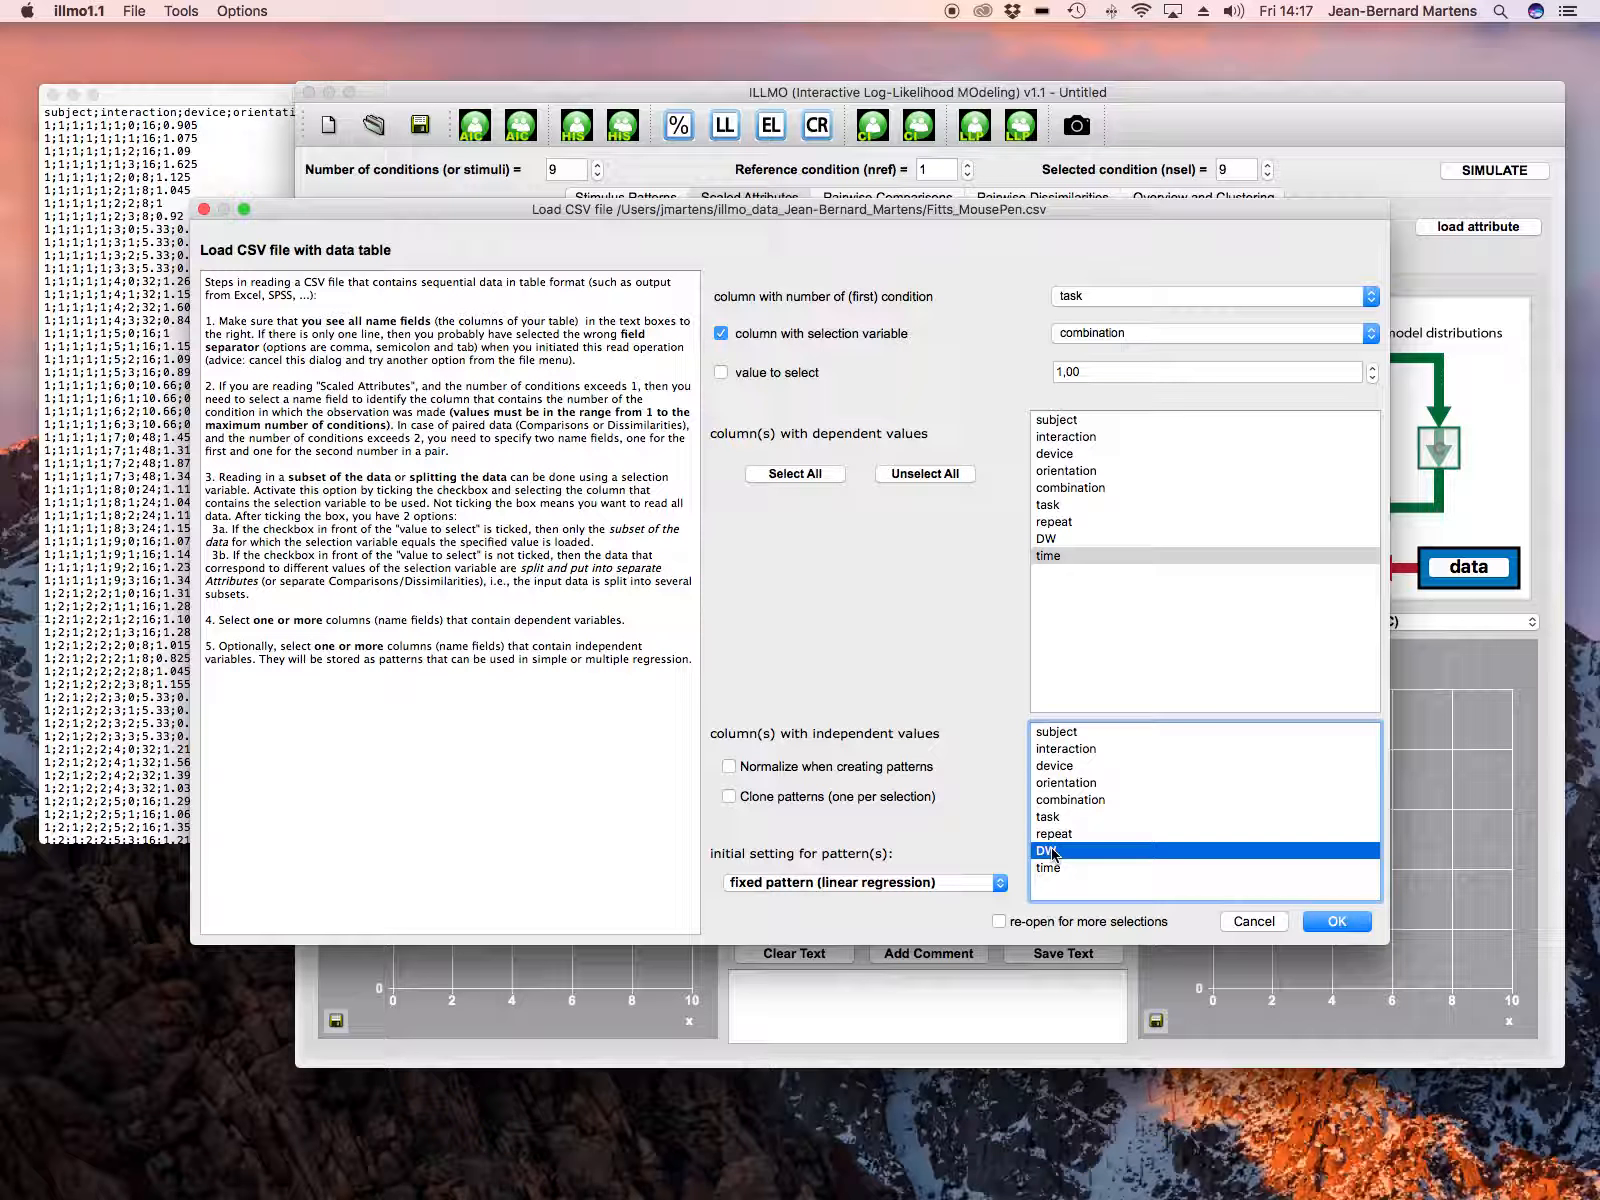
pyautogui.click(955, 882)
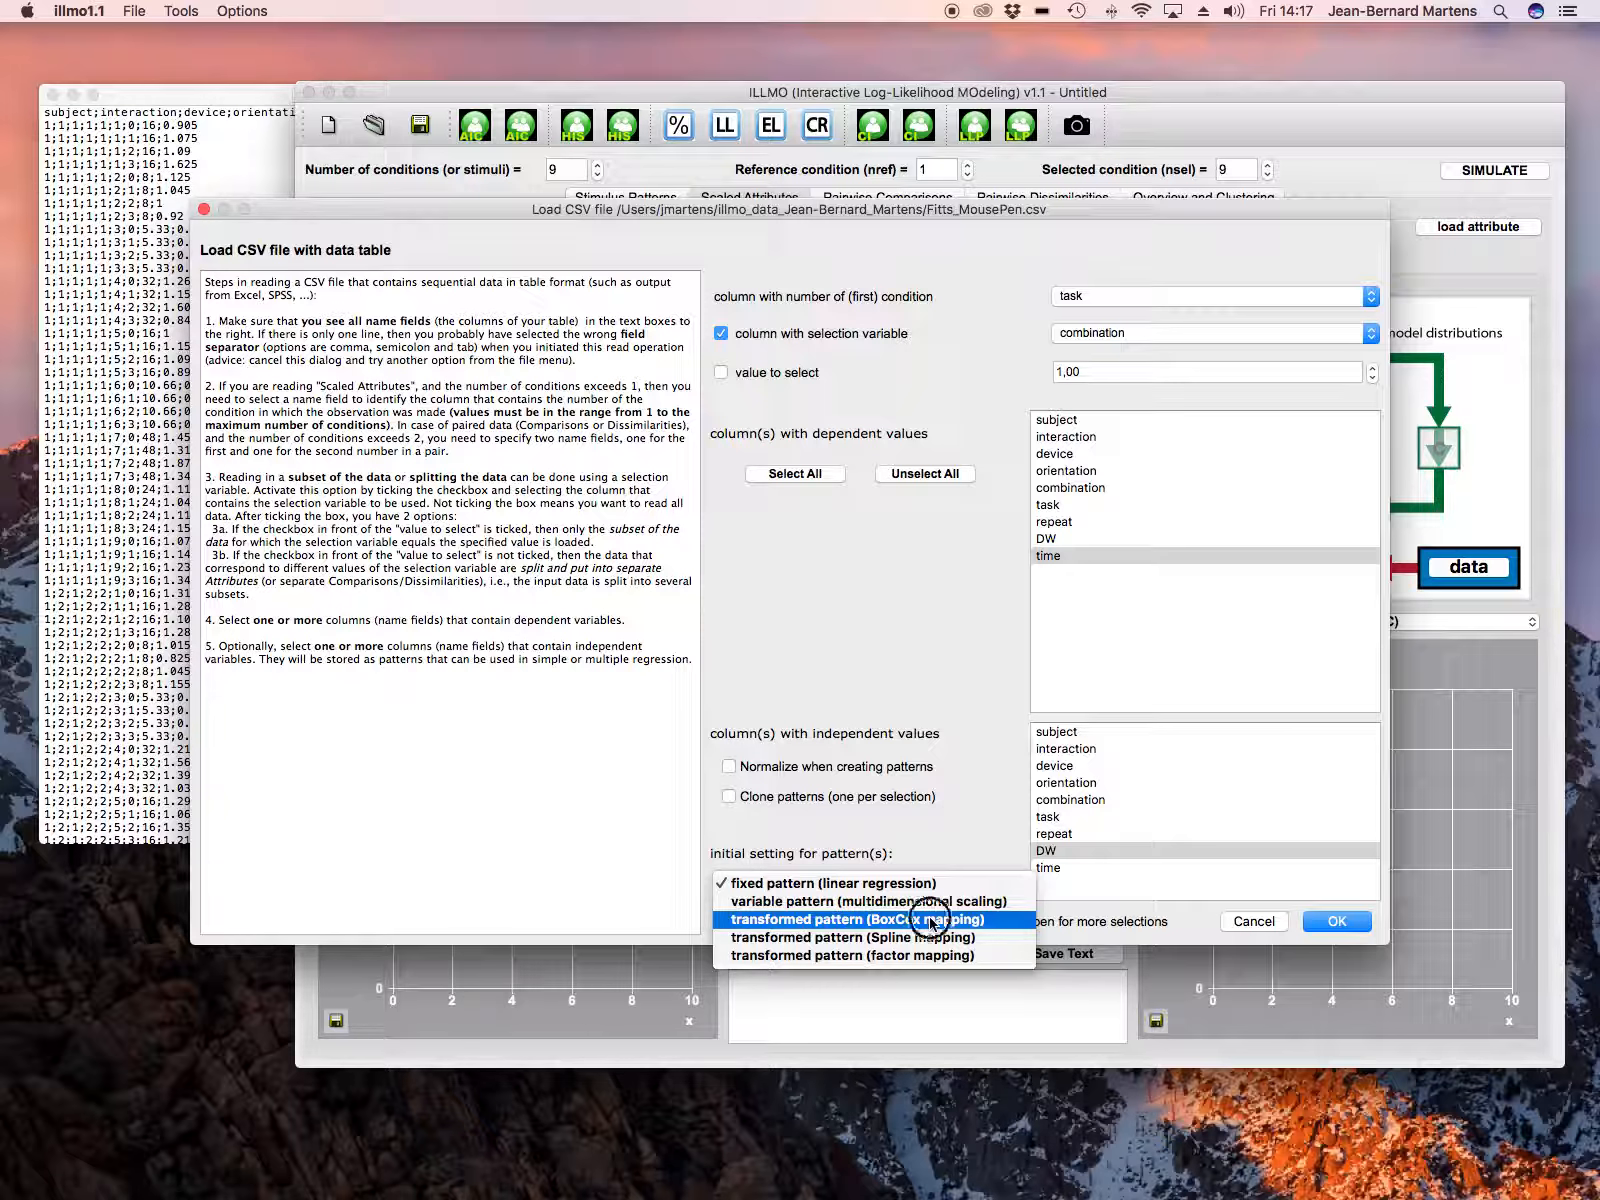
pyautogui.click(930, 920)
# Step: Import the configured table, interpreting all attributes in the same way
pyautogui.click(1333, 926)
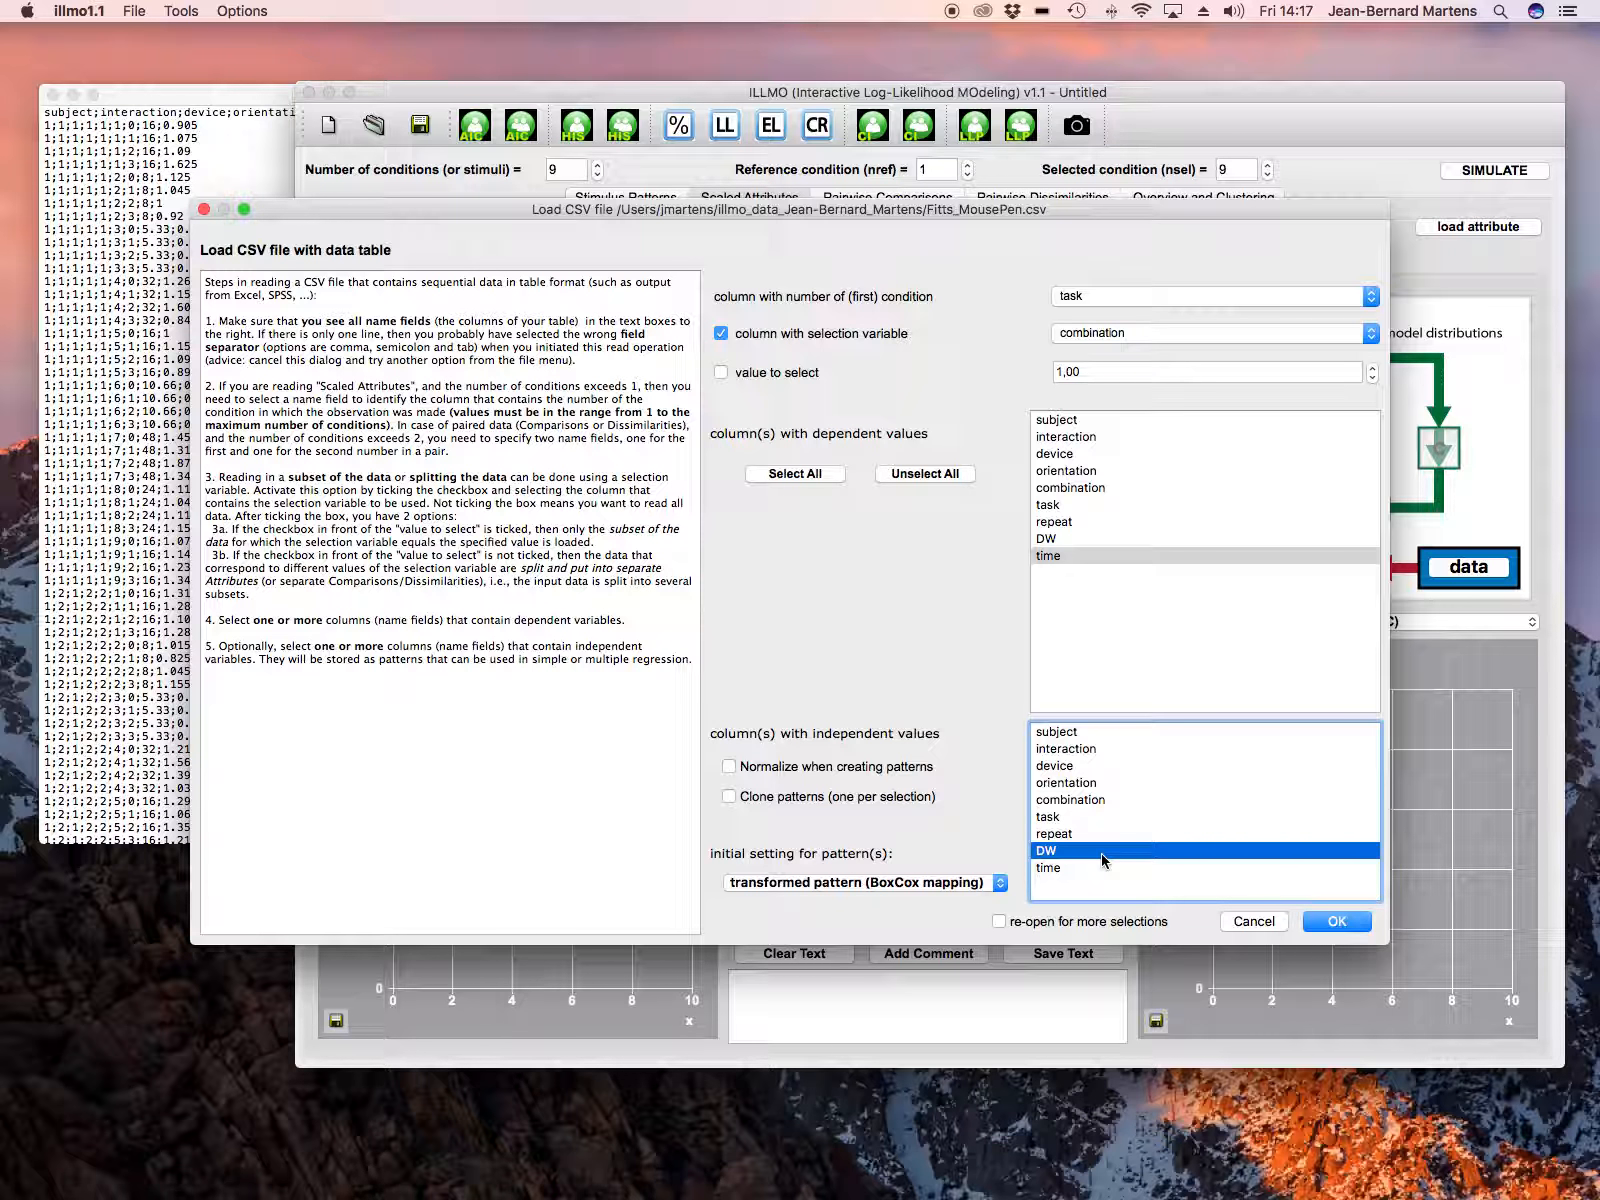
pyautogui.click(1338, 924)
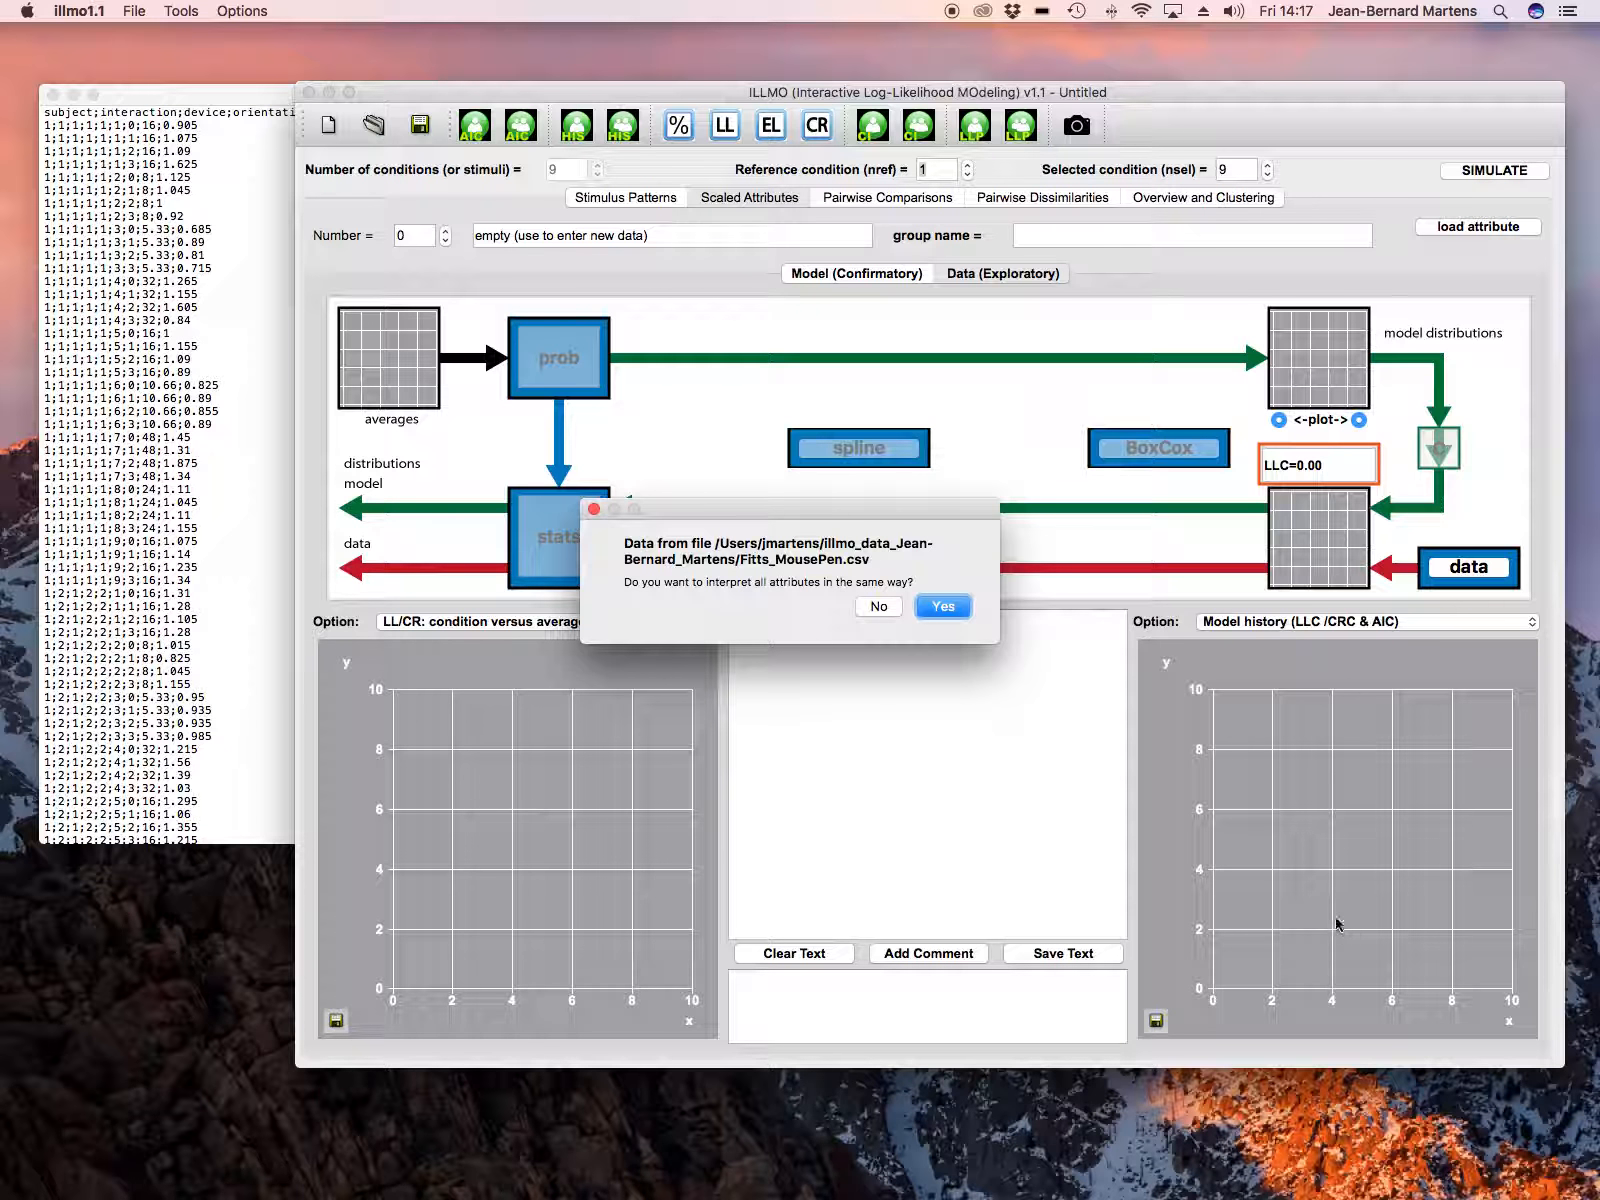
pyautogui.click(925, 608)
pyautogui.click(897, 612)
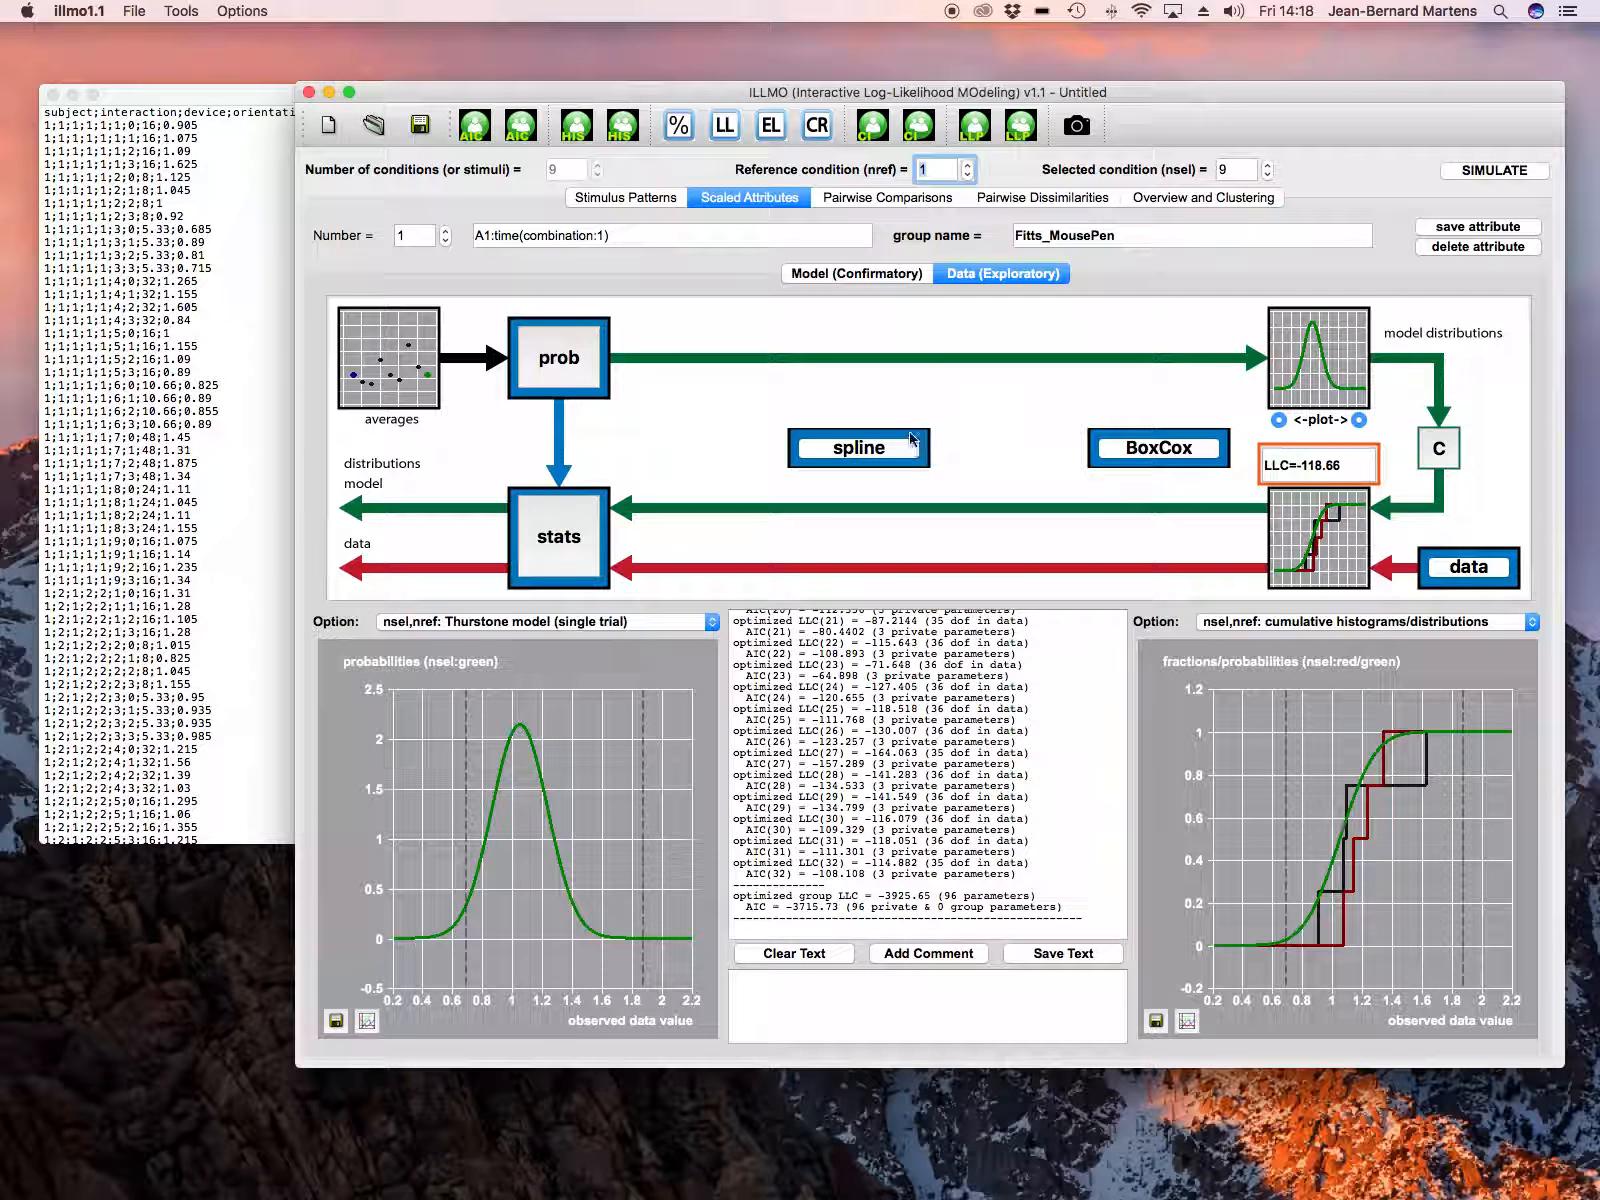
# Step: Review the DW stimulus pattern and examine the rows and columns of the attribute overview table
pyautogui.click(612, 198)
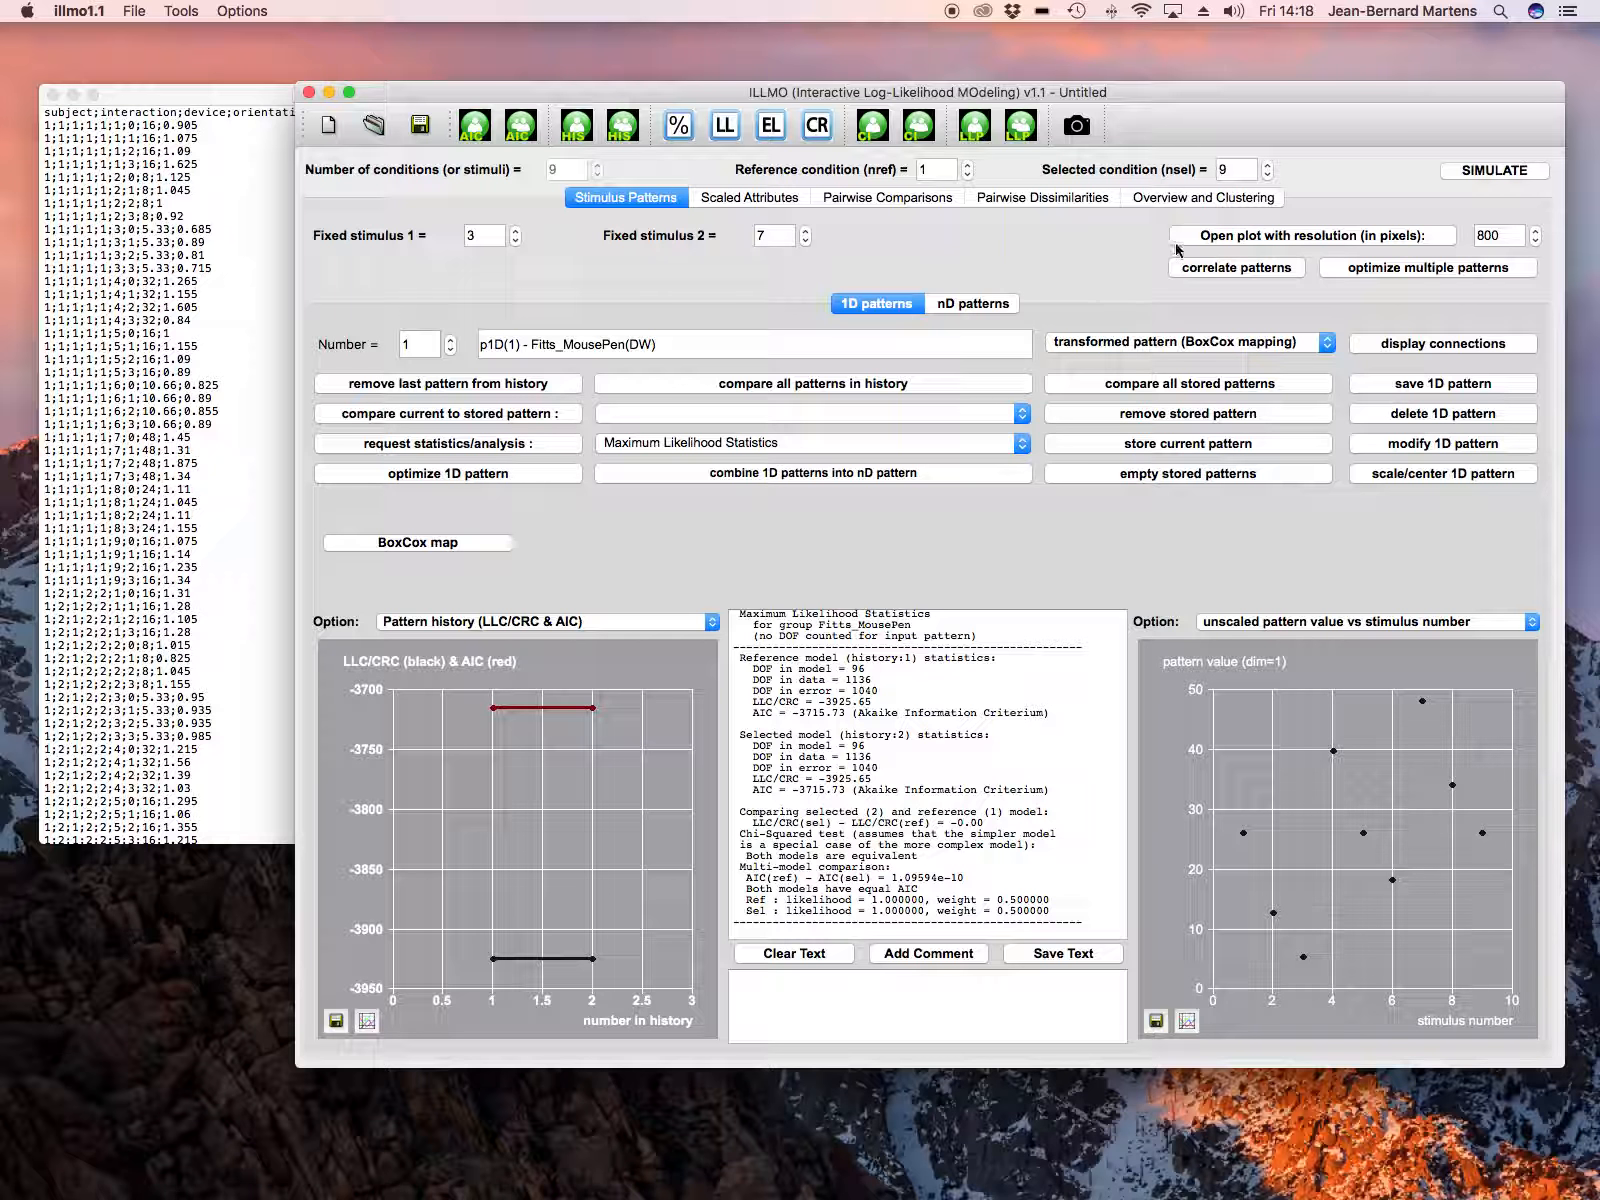
pyautogui.click(1166, 200)
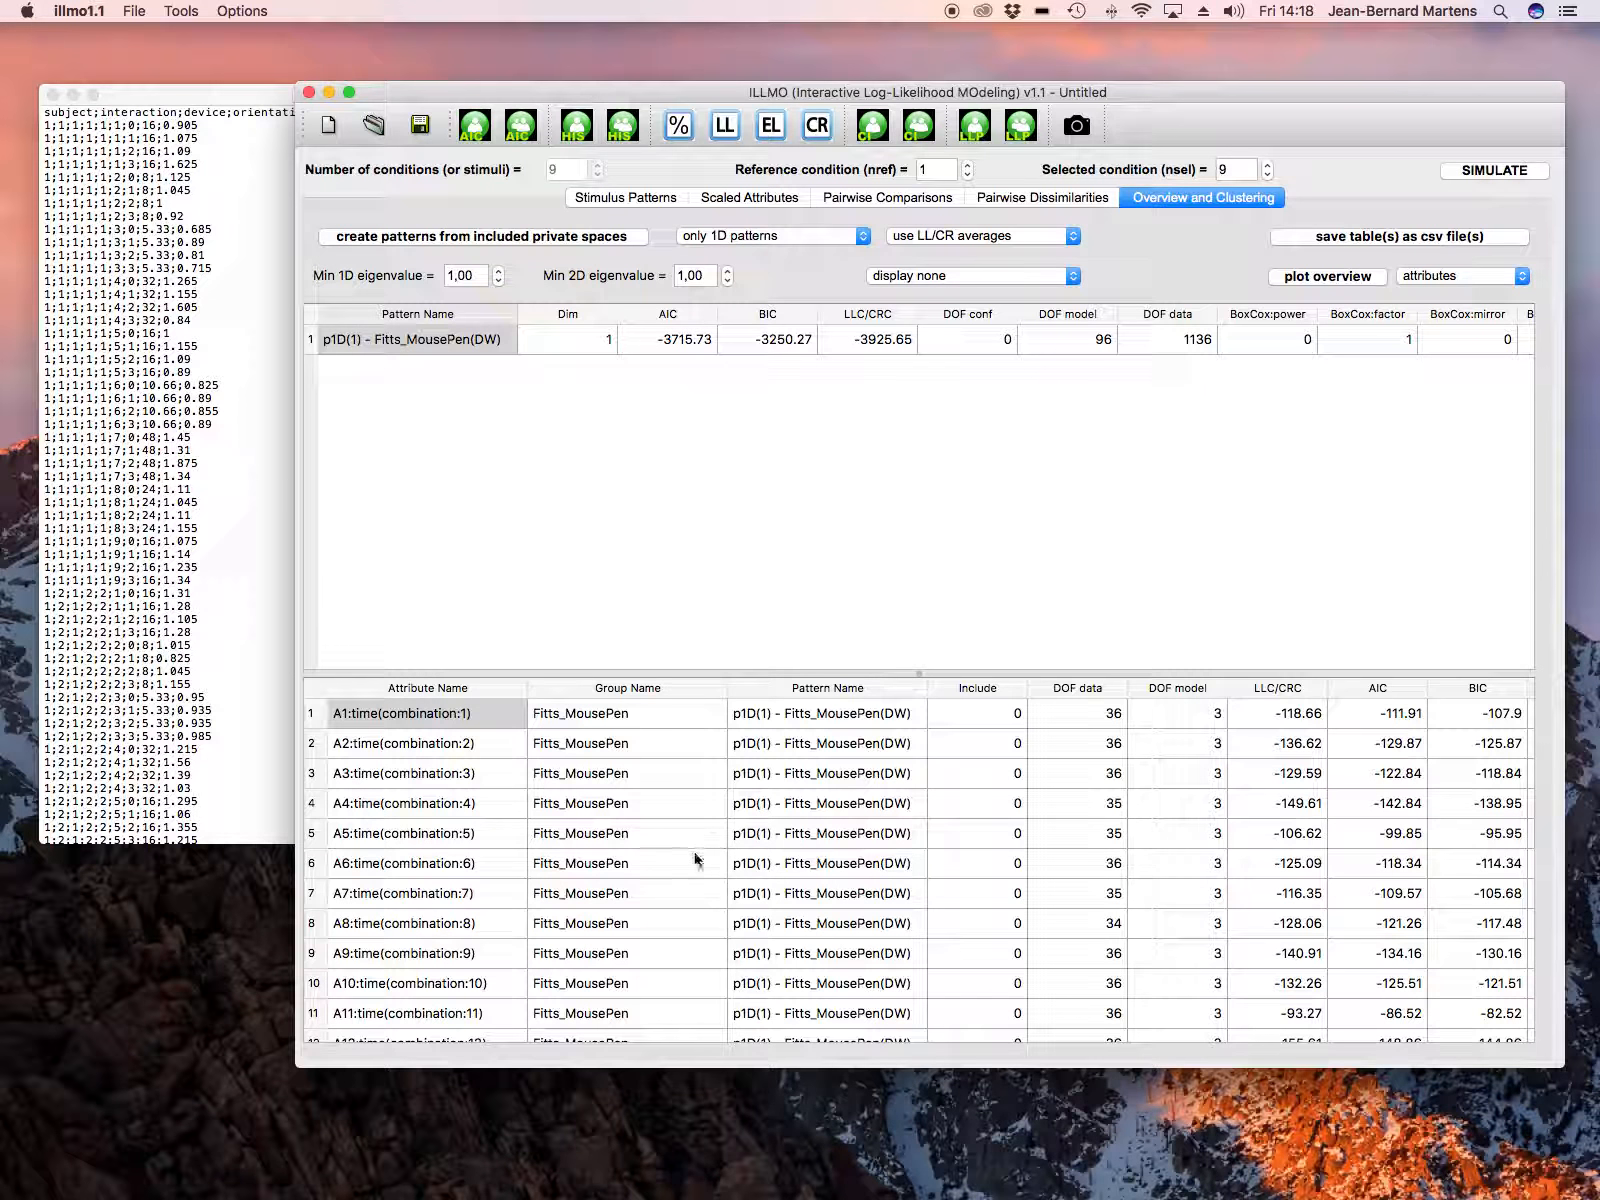
pyautogui.hscroll(10, 925, 955)
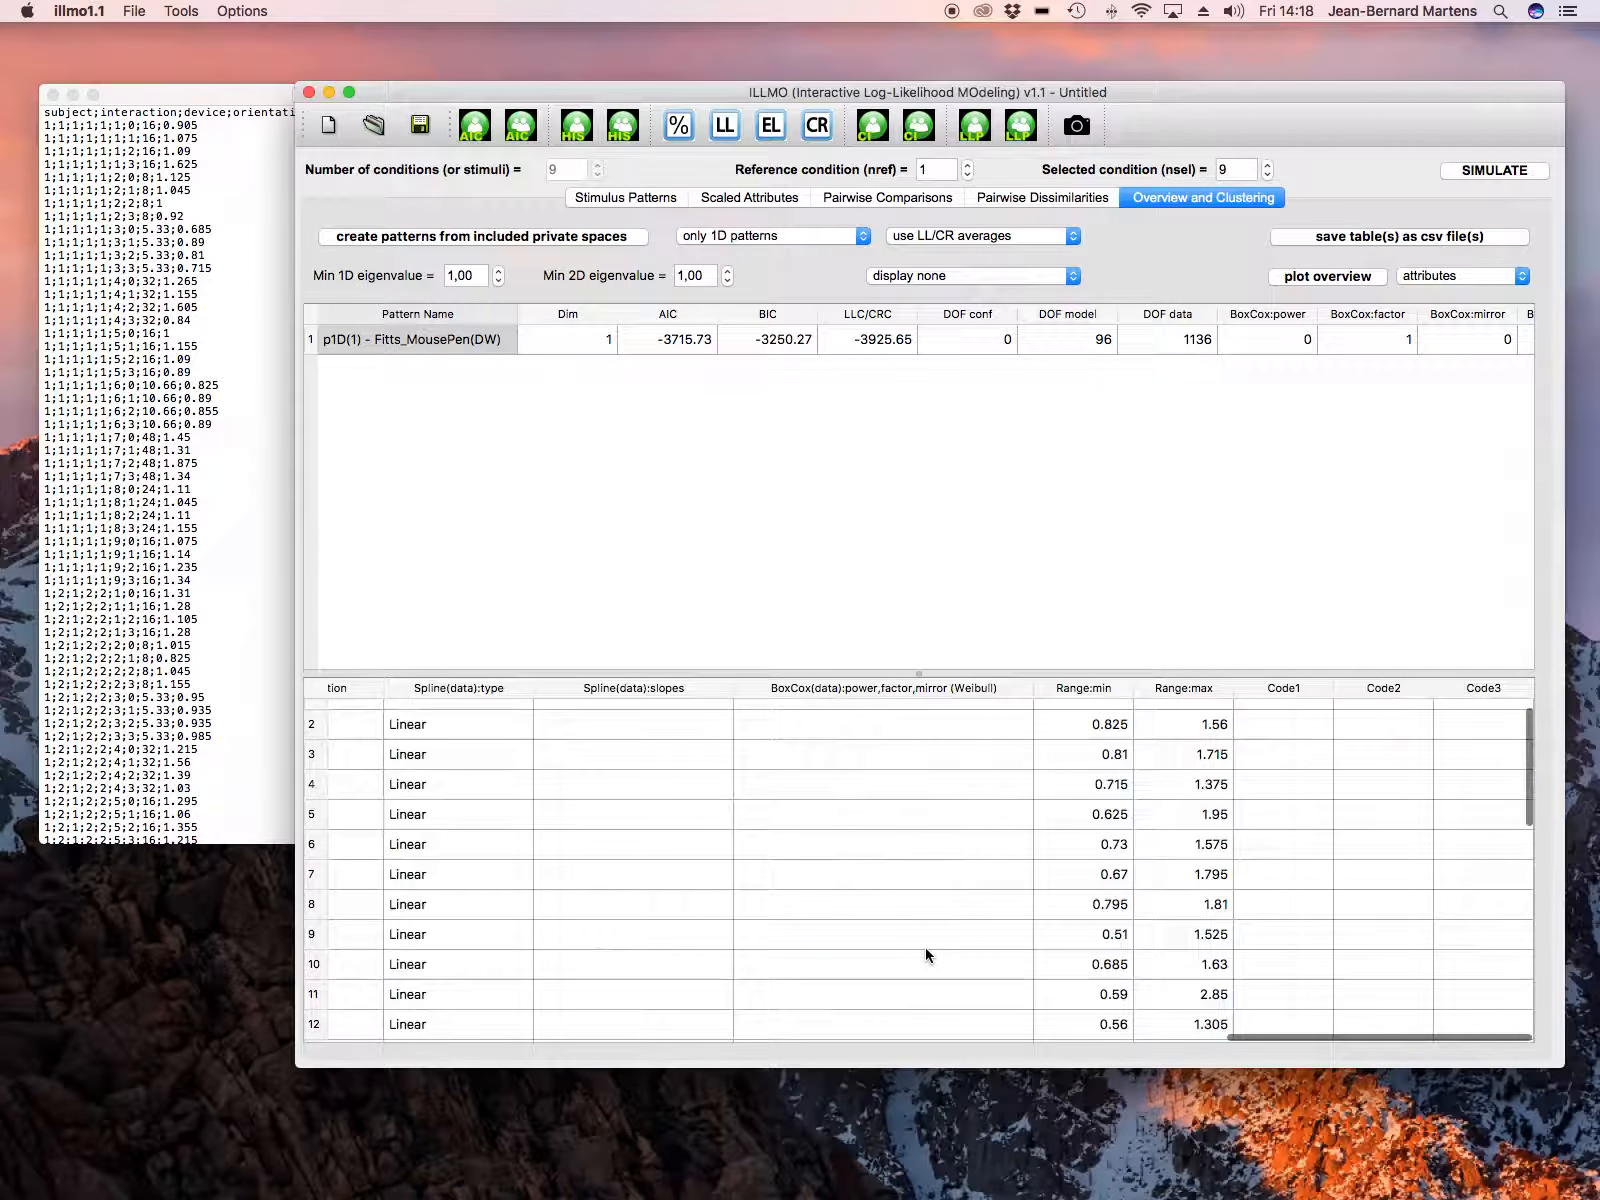
pyautogui.hscroll(-10, 925, 948)
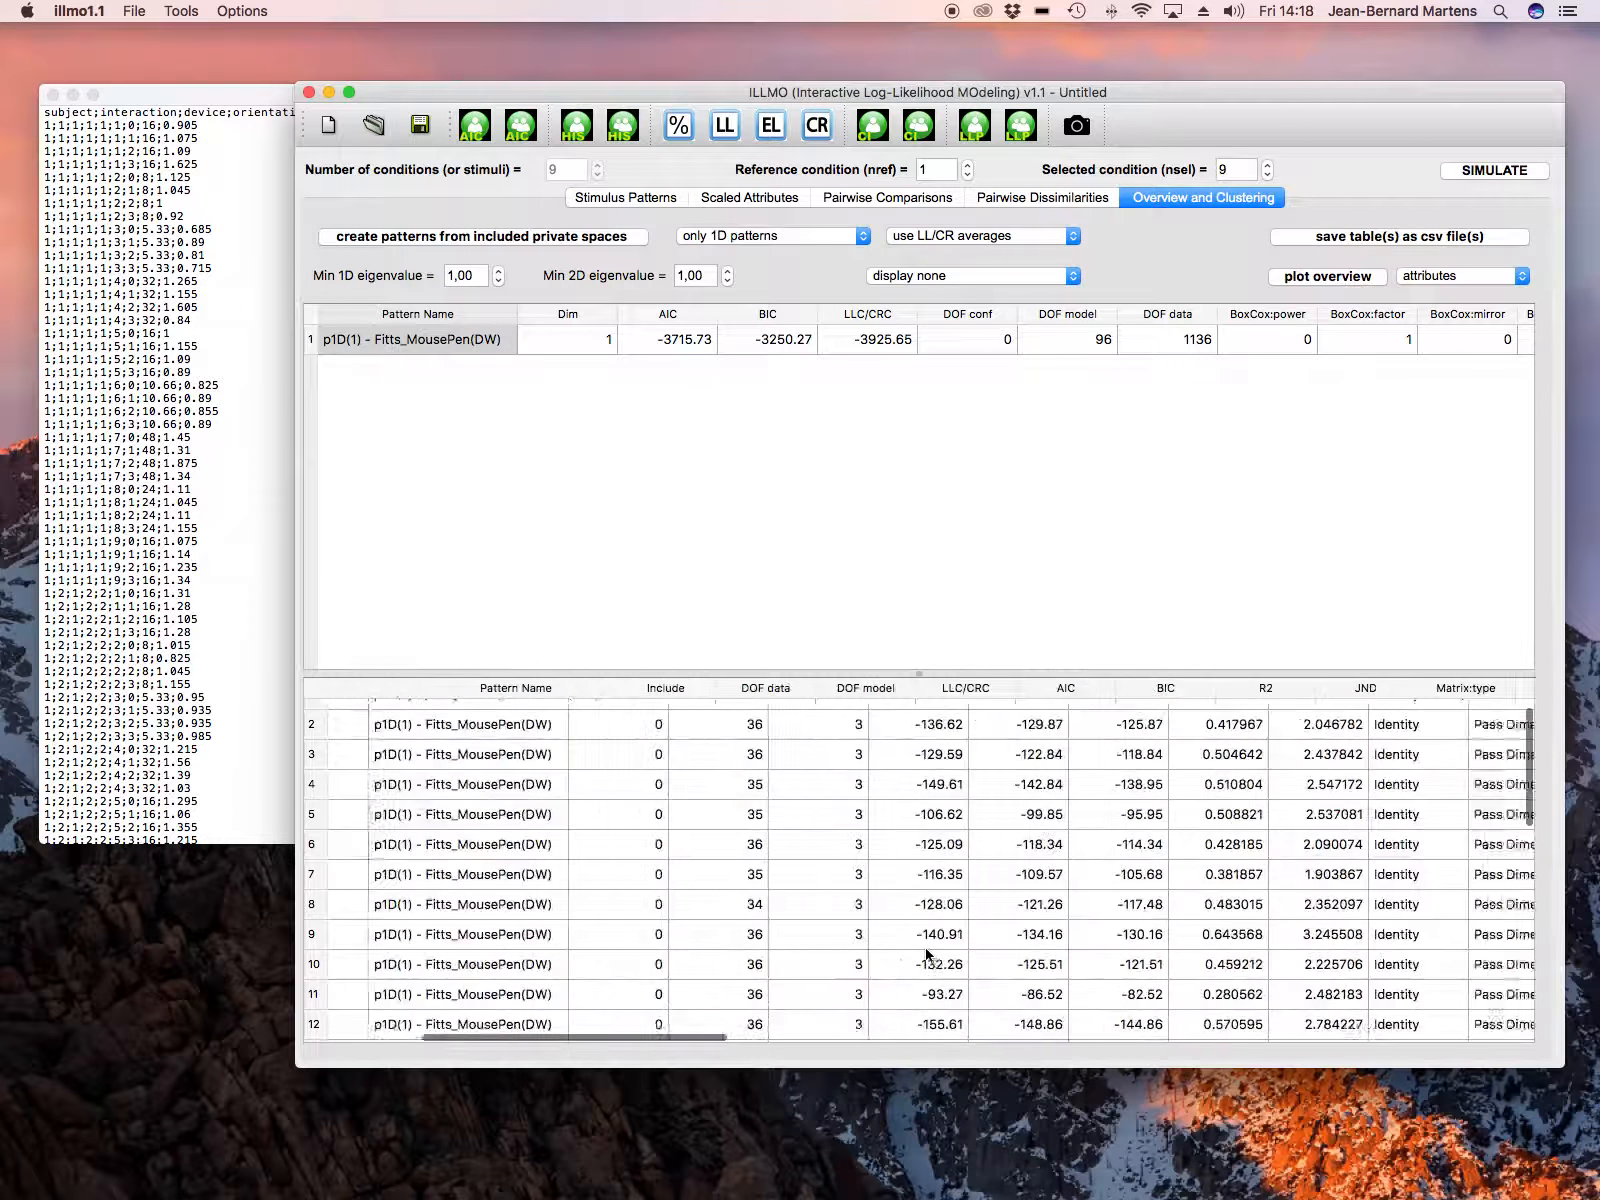
pyautogui.scroll(-10, 908, 941)
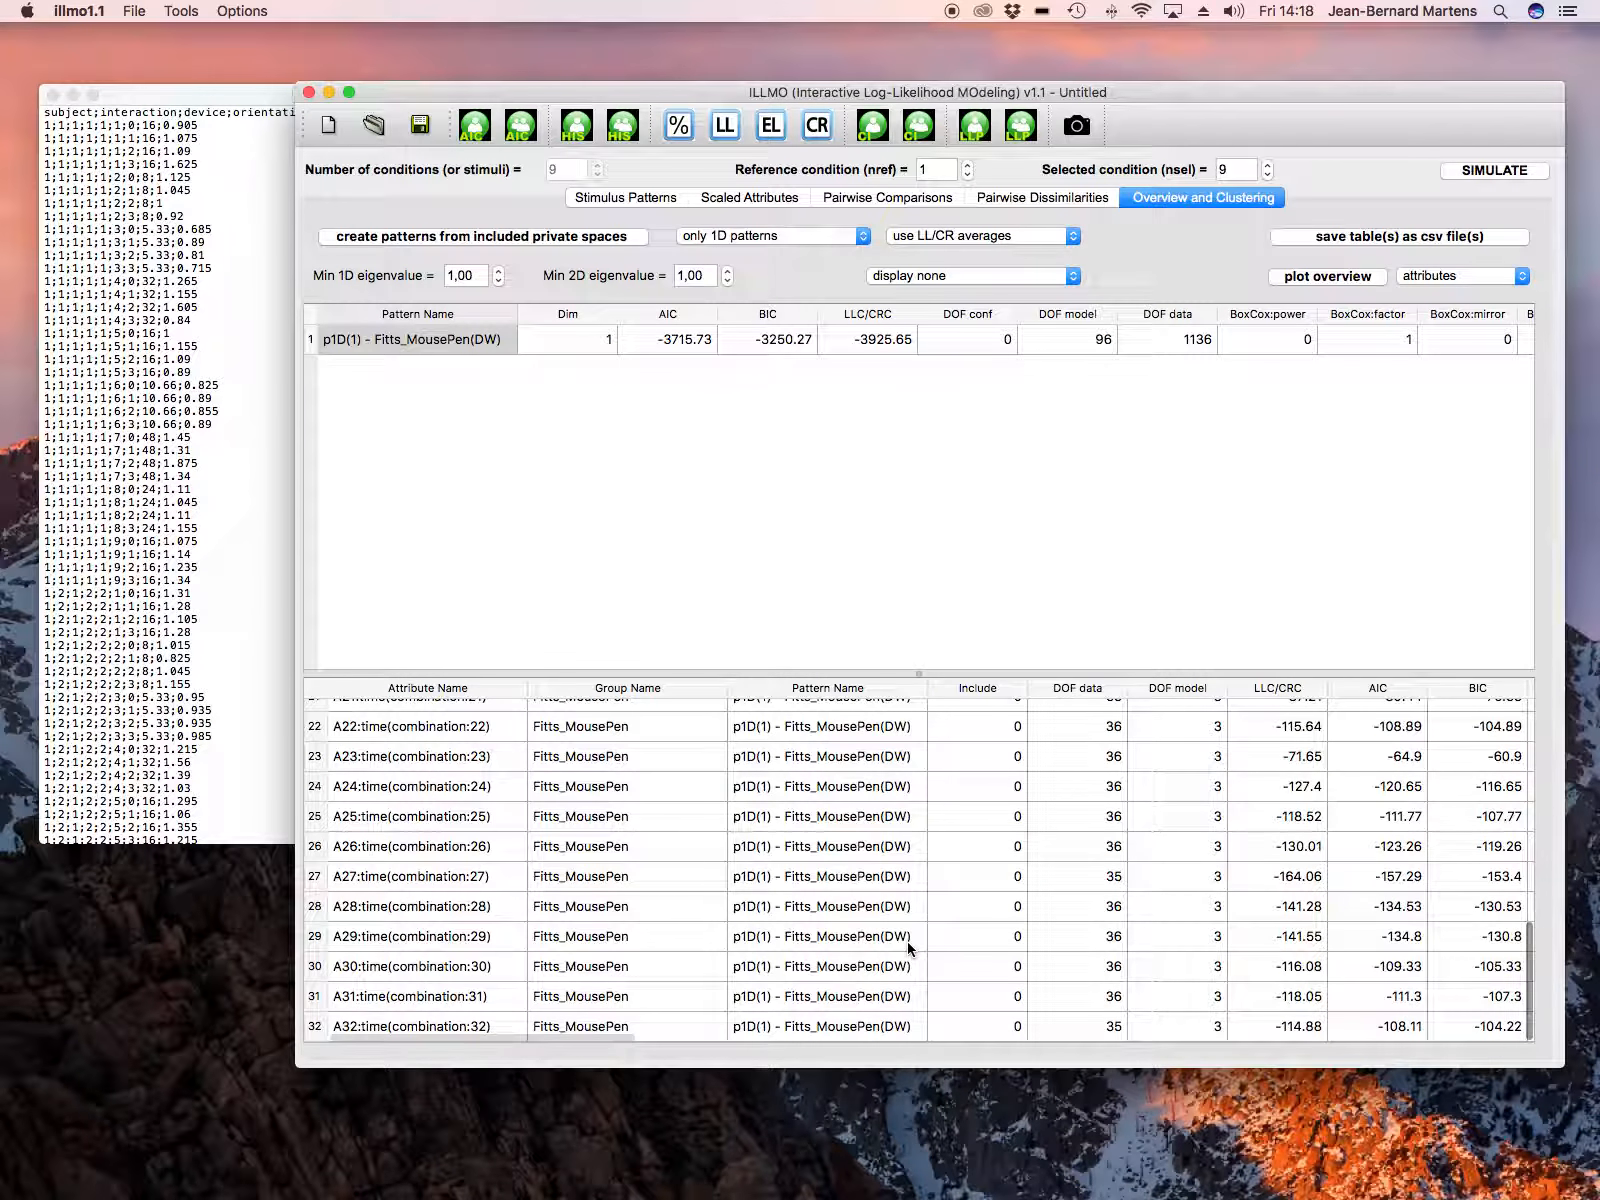
pyautogui.hscroll(3, 908, 941)
pyautogui.hscroll(8, 908, 941)
pyautogui.scroll(10, 1093, 836)
pyautogui.scroll(2, 1093, 836)
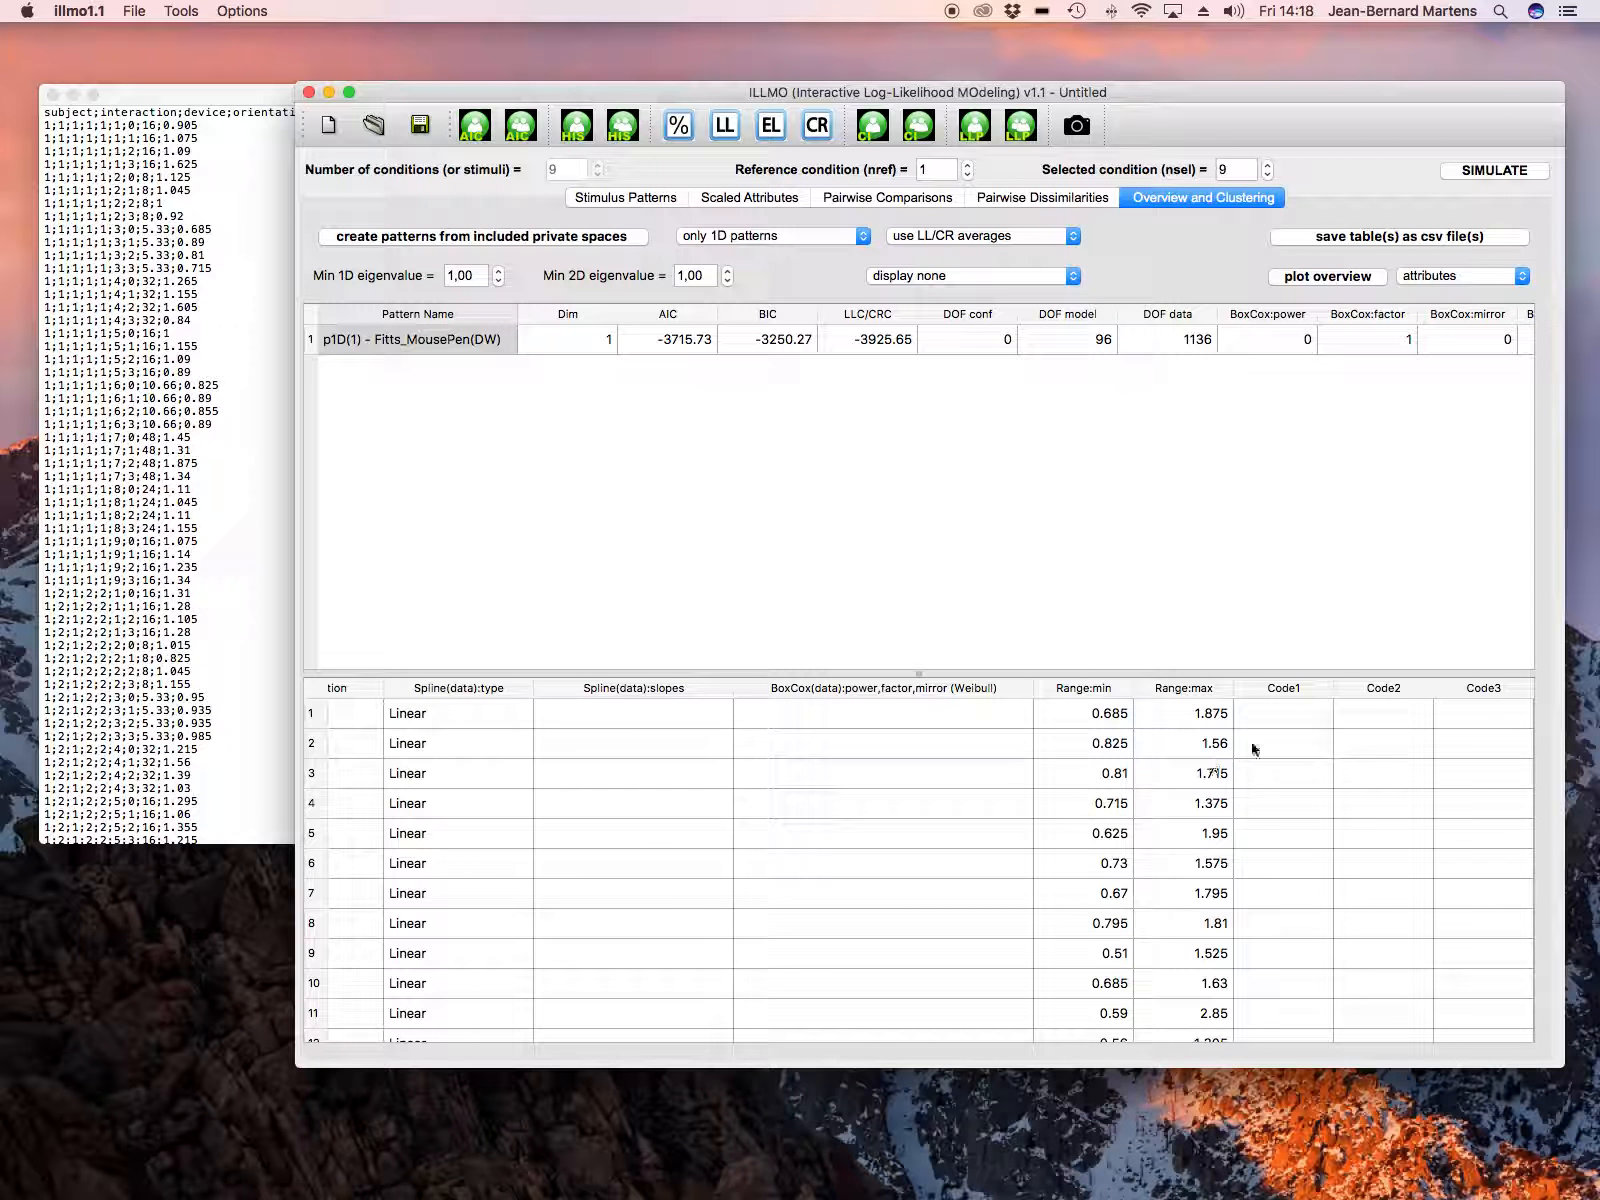
# Step: Enter the Code1 values 1, 2, 3 and 4 for attribute rows 1 to 4
pyautogui.click(1266, 716)
pyautogui.hscroll(-3, 1266, 716)
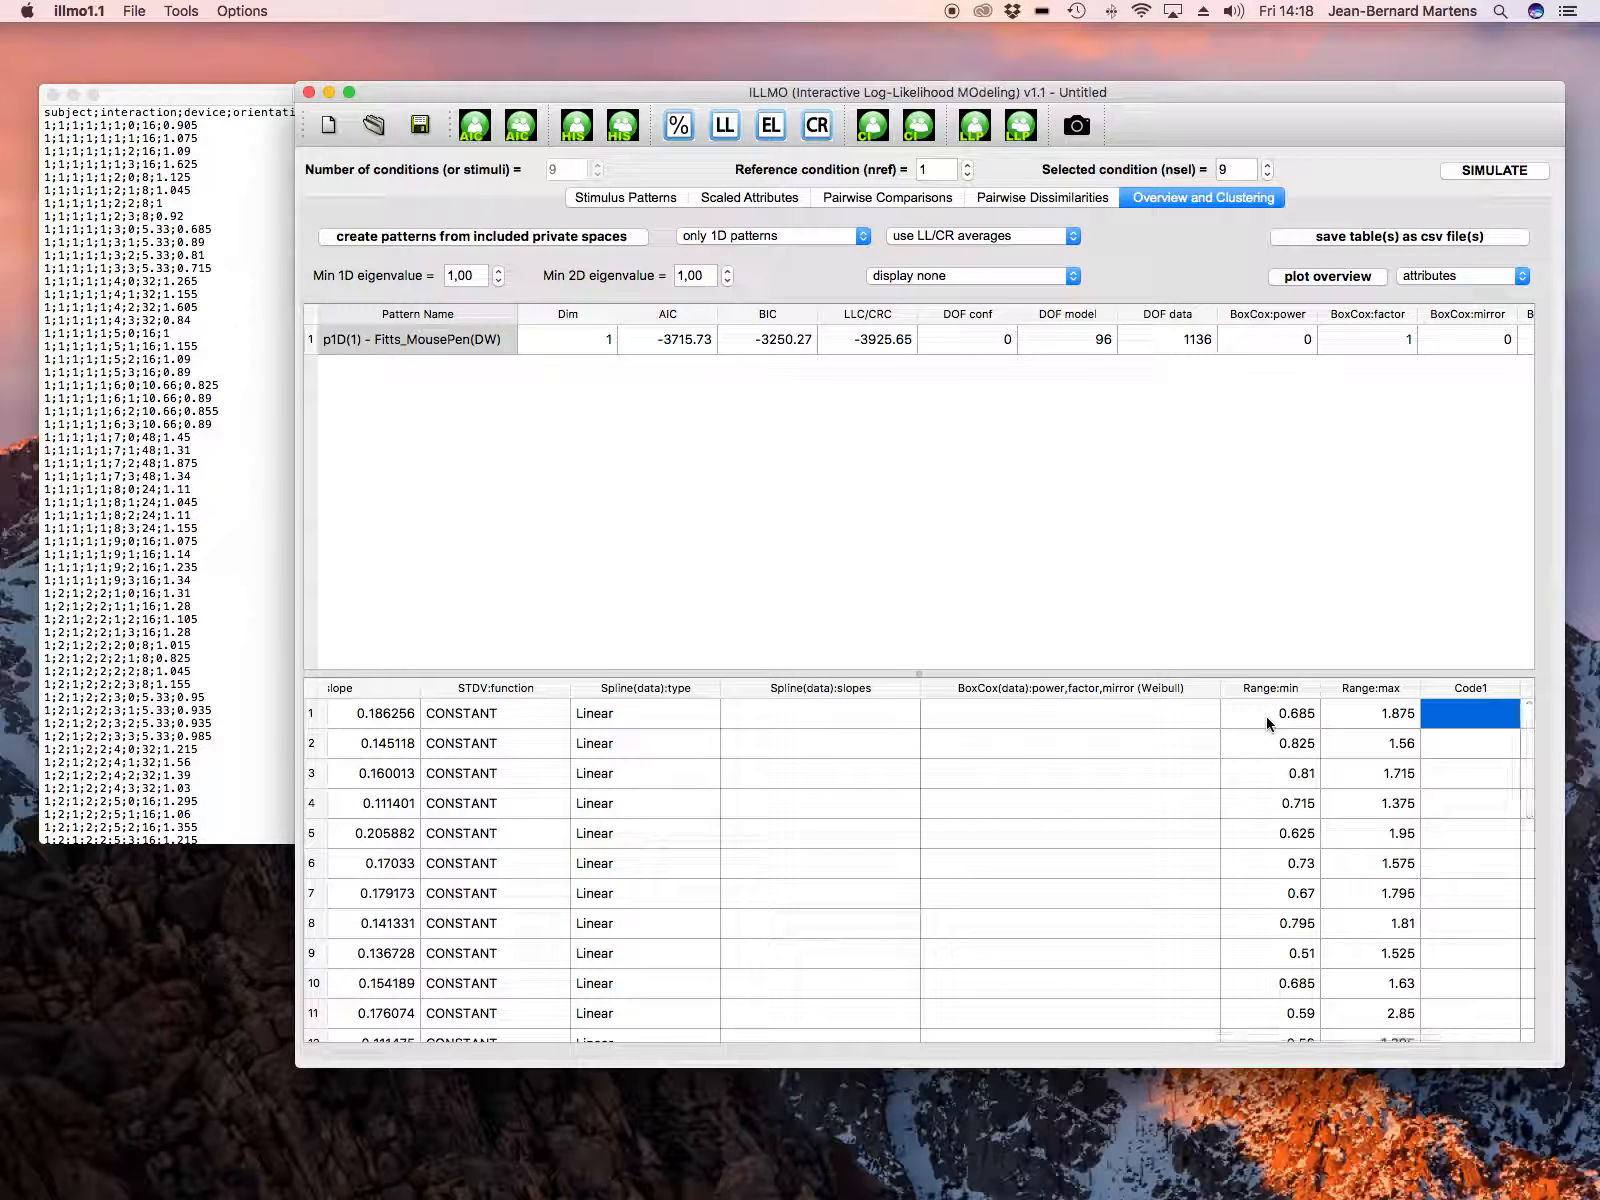
pyautogui.write('1')
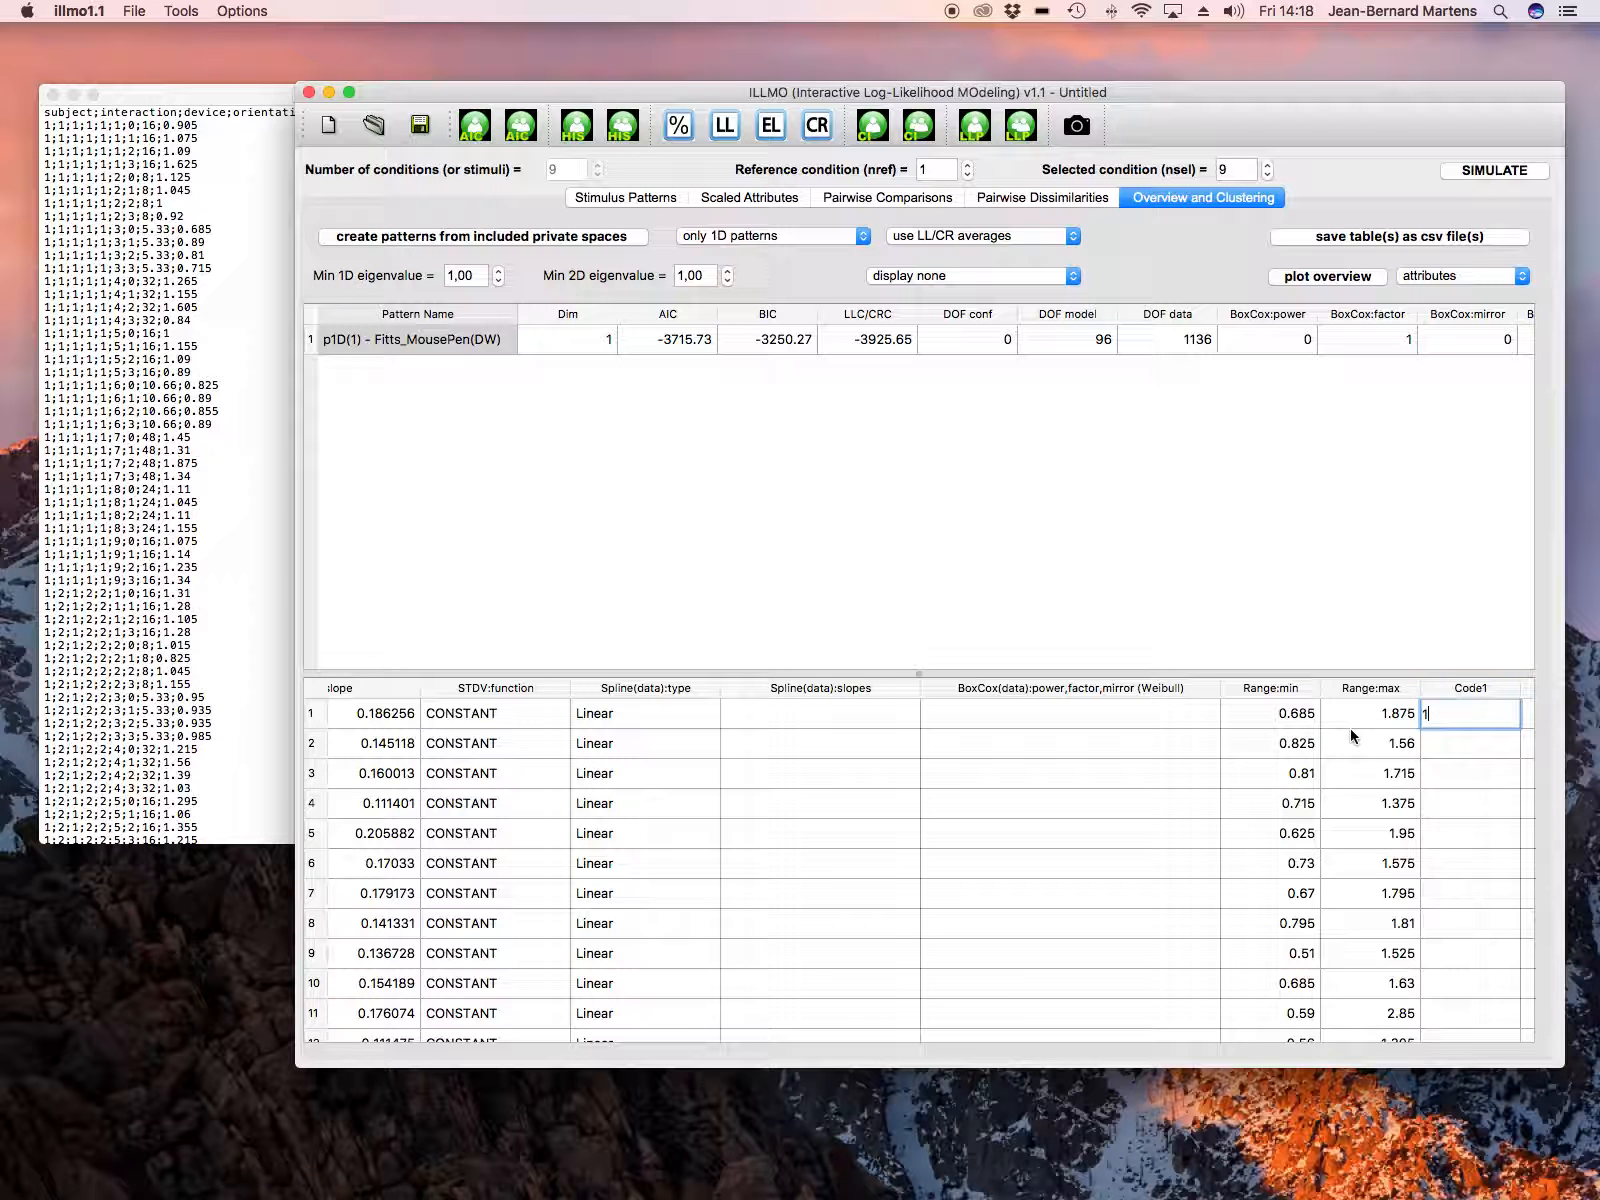
pyautogui.click(1429, 753)
pyautogui.write('2')
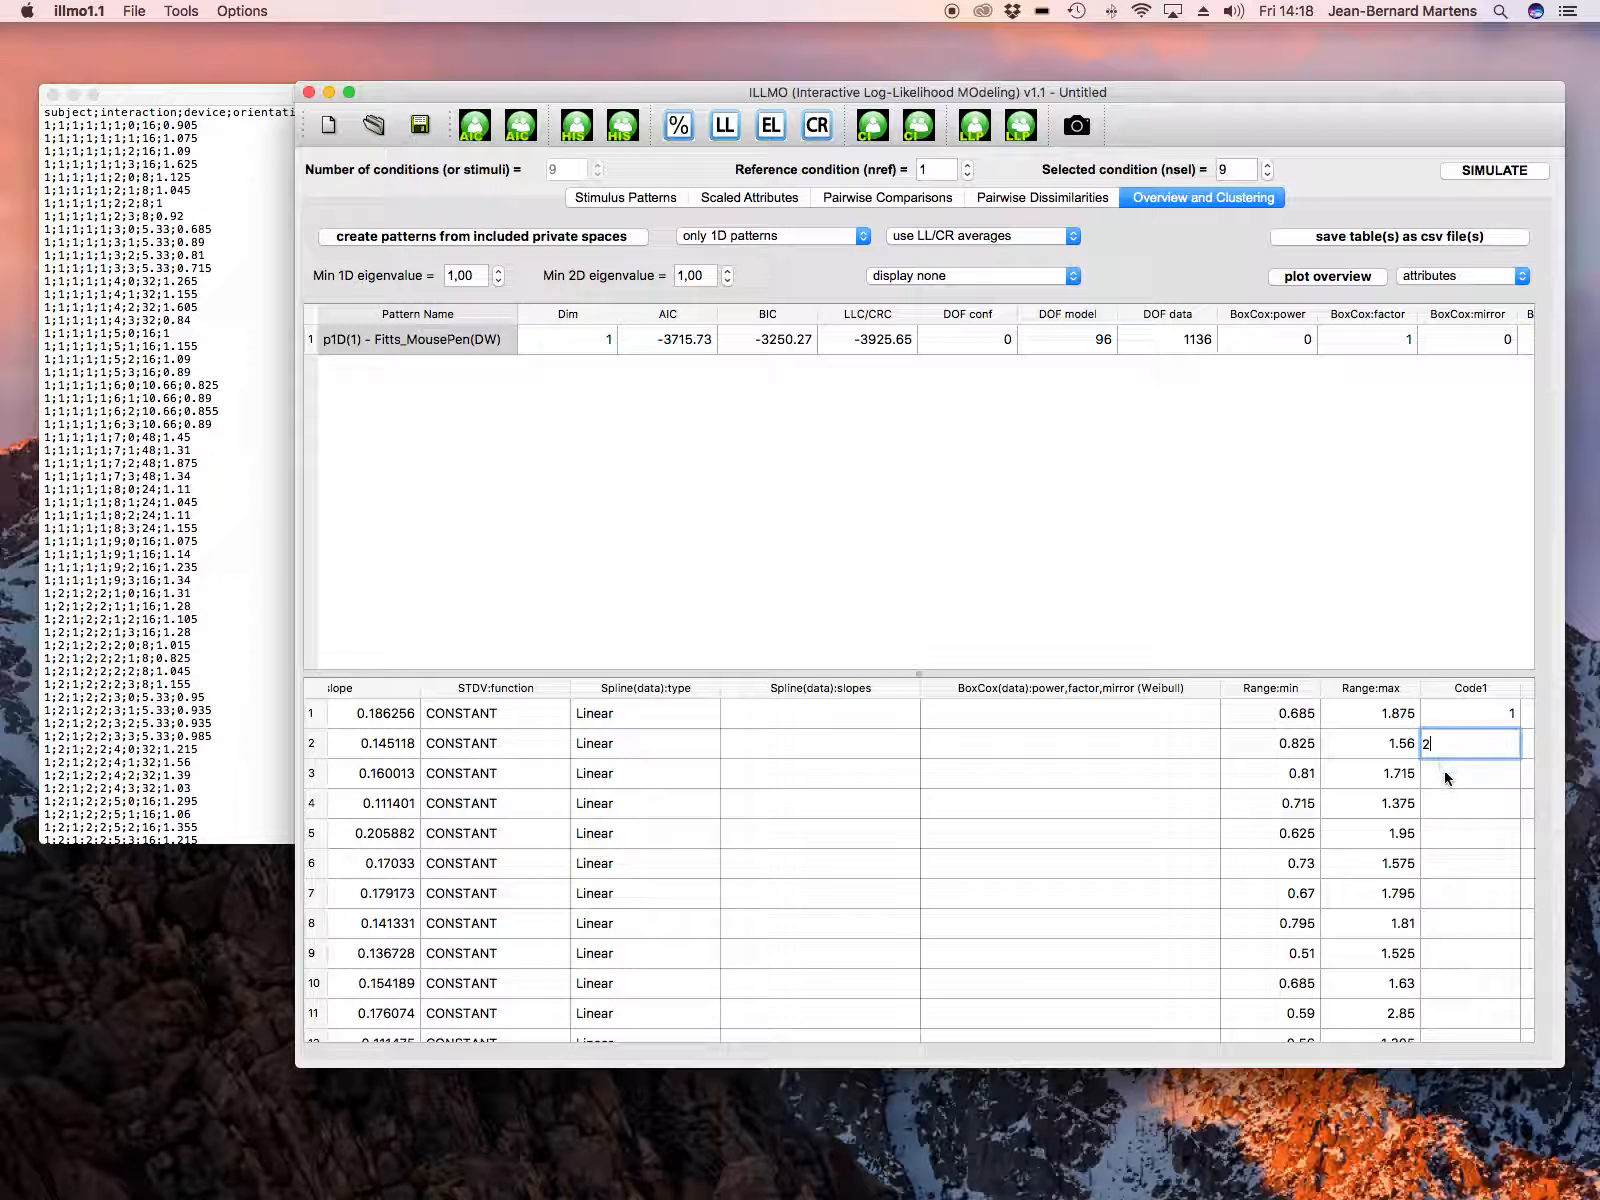
pyautogui.click(1445, 780)
pyautogui.write('3')
pyautogui.click(1452, 802)
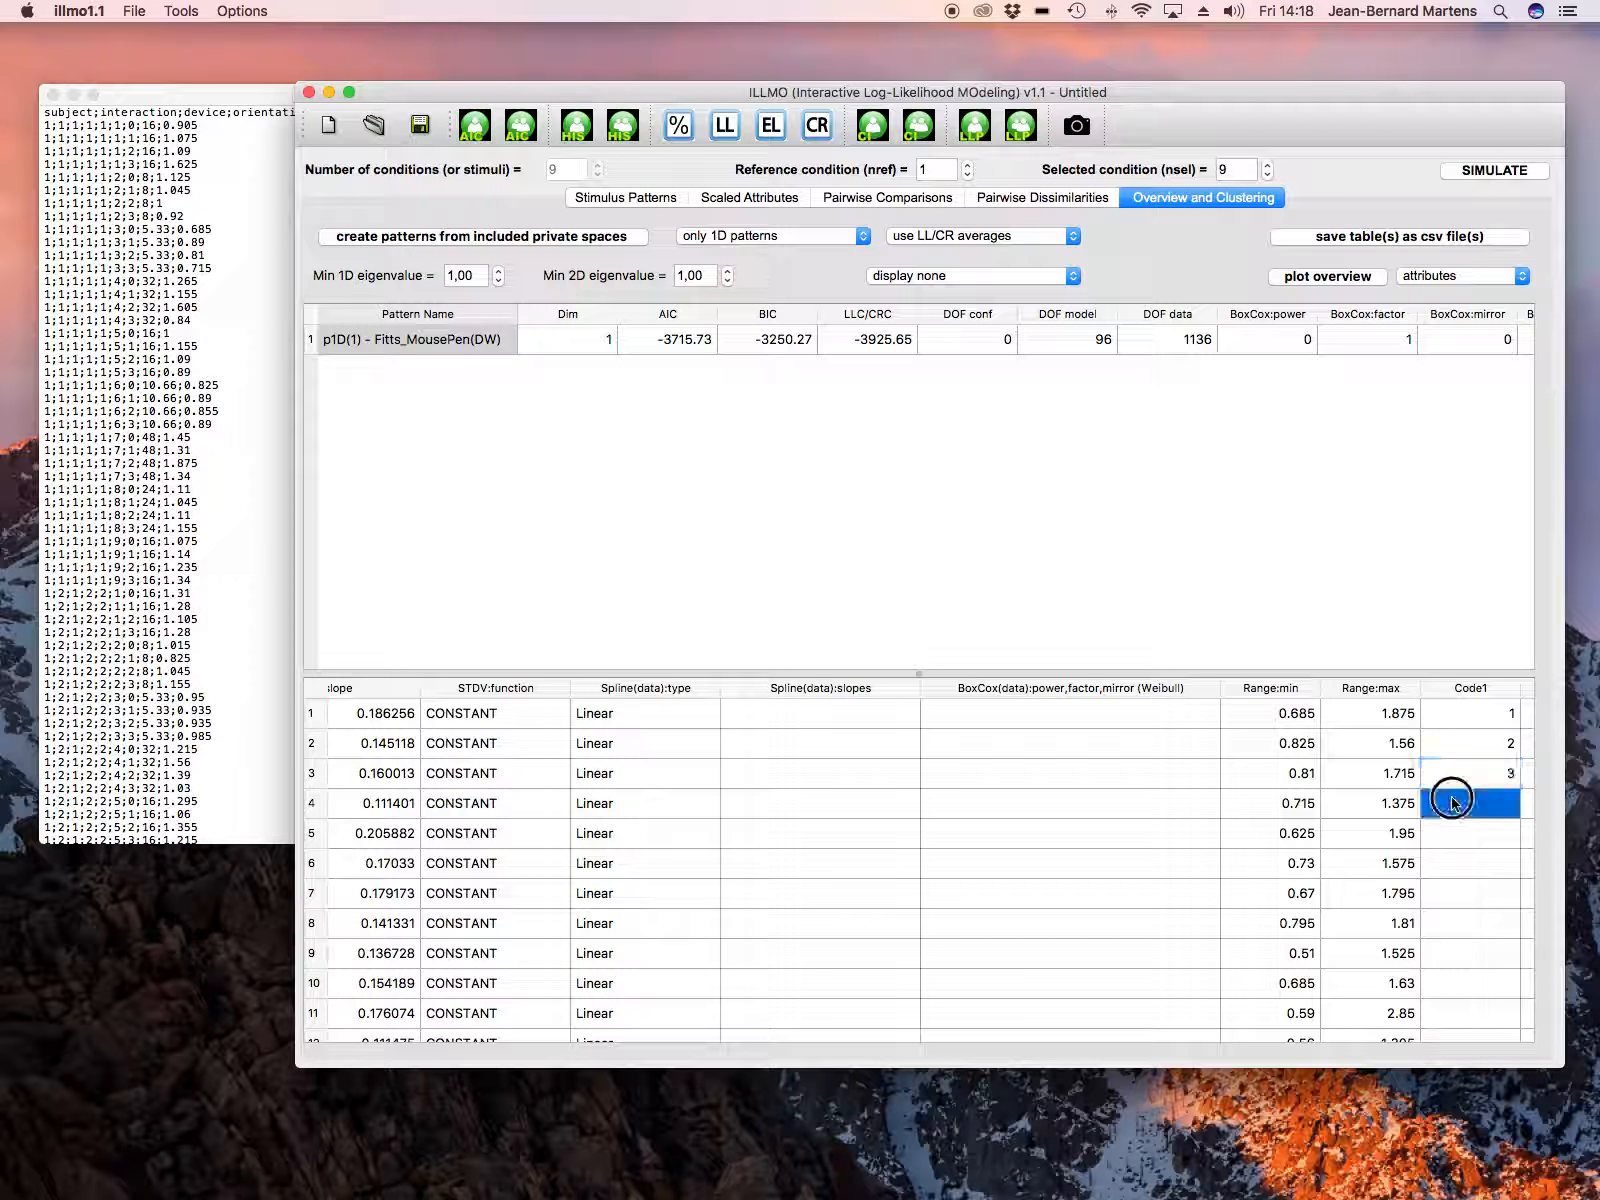
pyautogui.write('4')
# Step: Enter the Code1 values 1, 2, 3 and 4 for attribute rows 5 to 8
pyautogui.click(1467, 838)
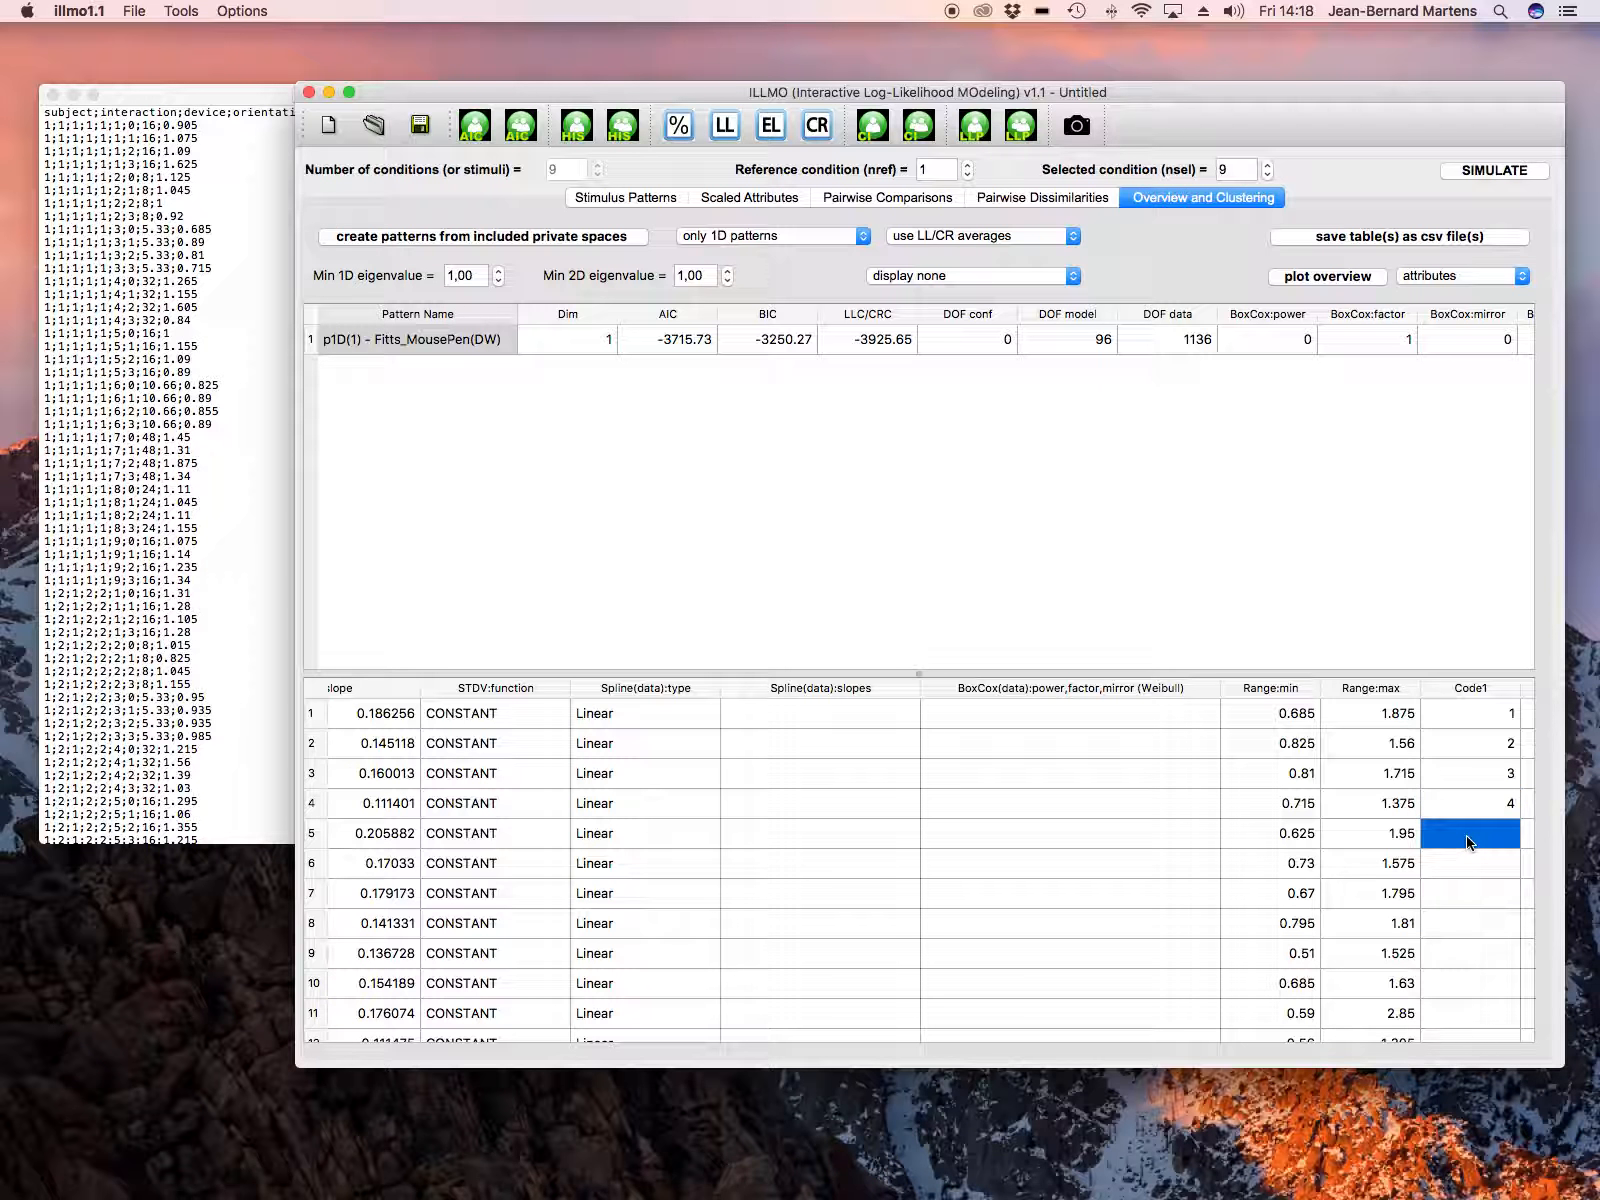
pyautogui.write('1')
pyautogui.click(1473, 864)
pyautogui.write('2')
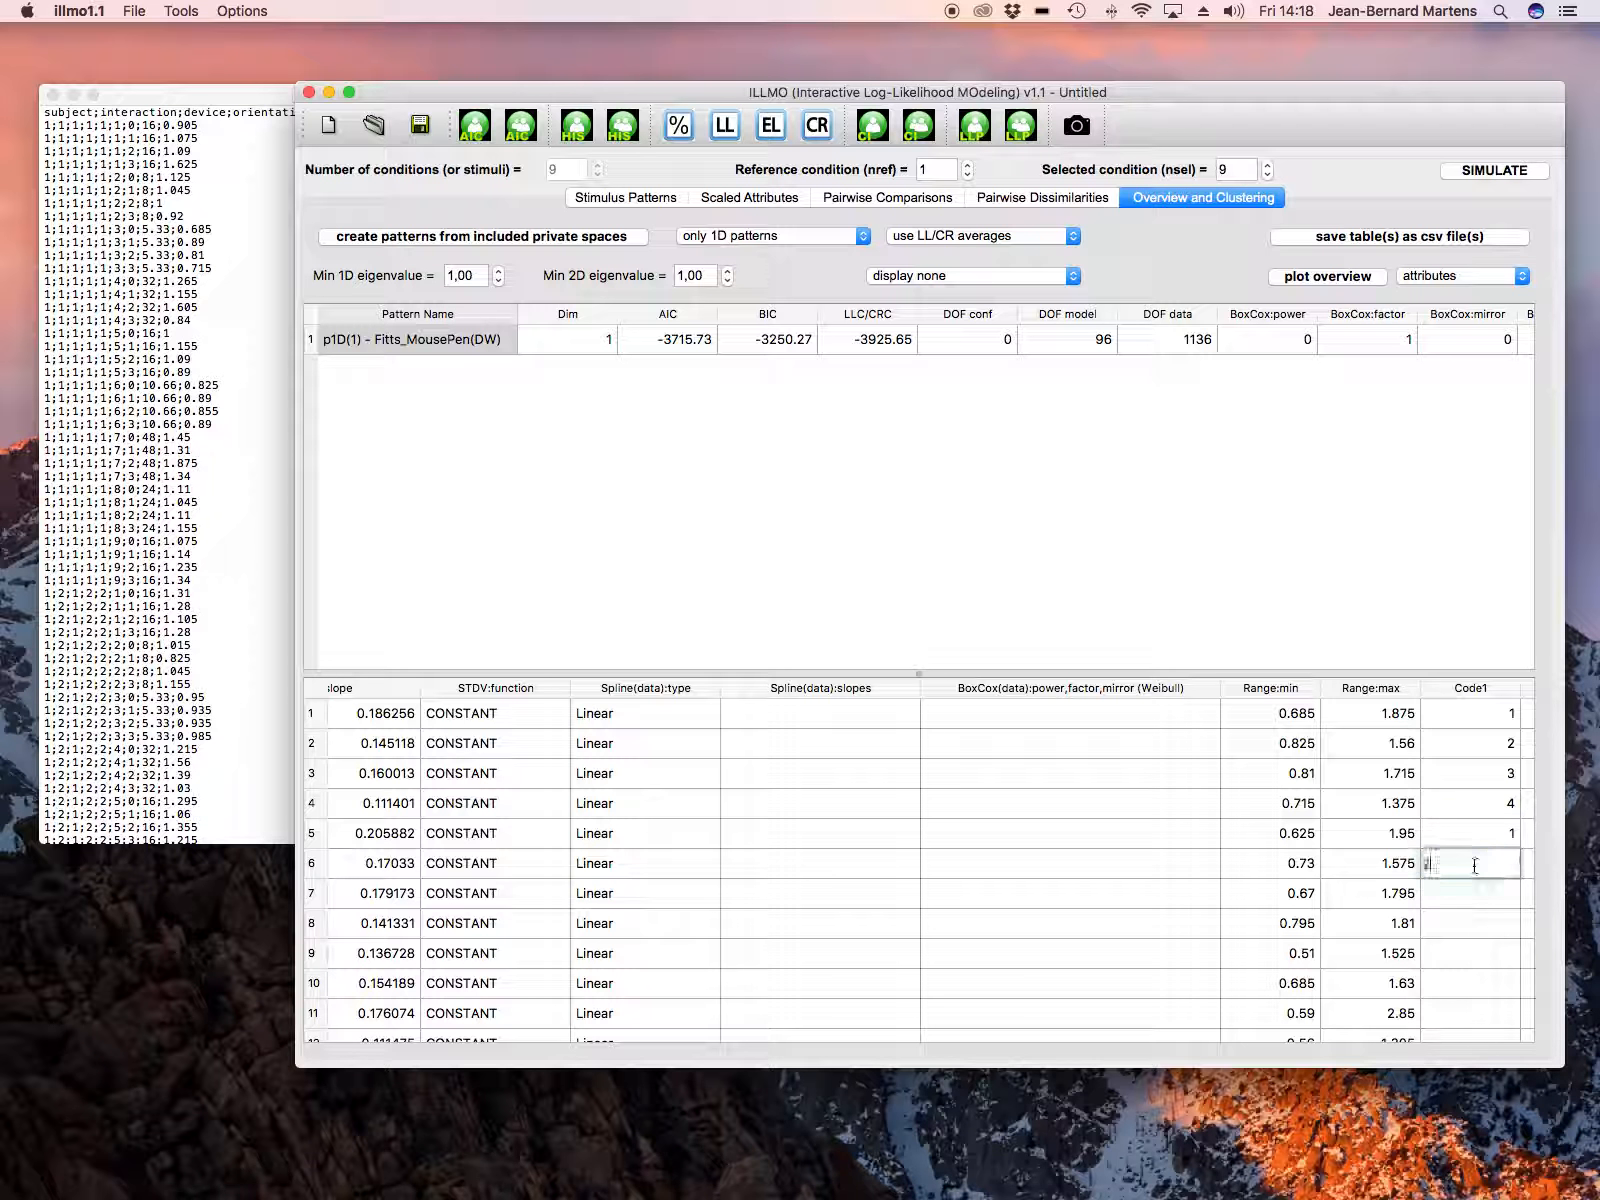
pyautogui.write('3')
pyautogui.click(1478, 919)
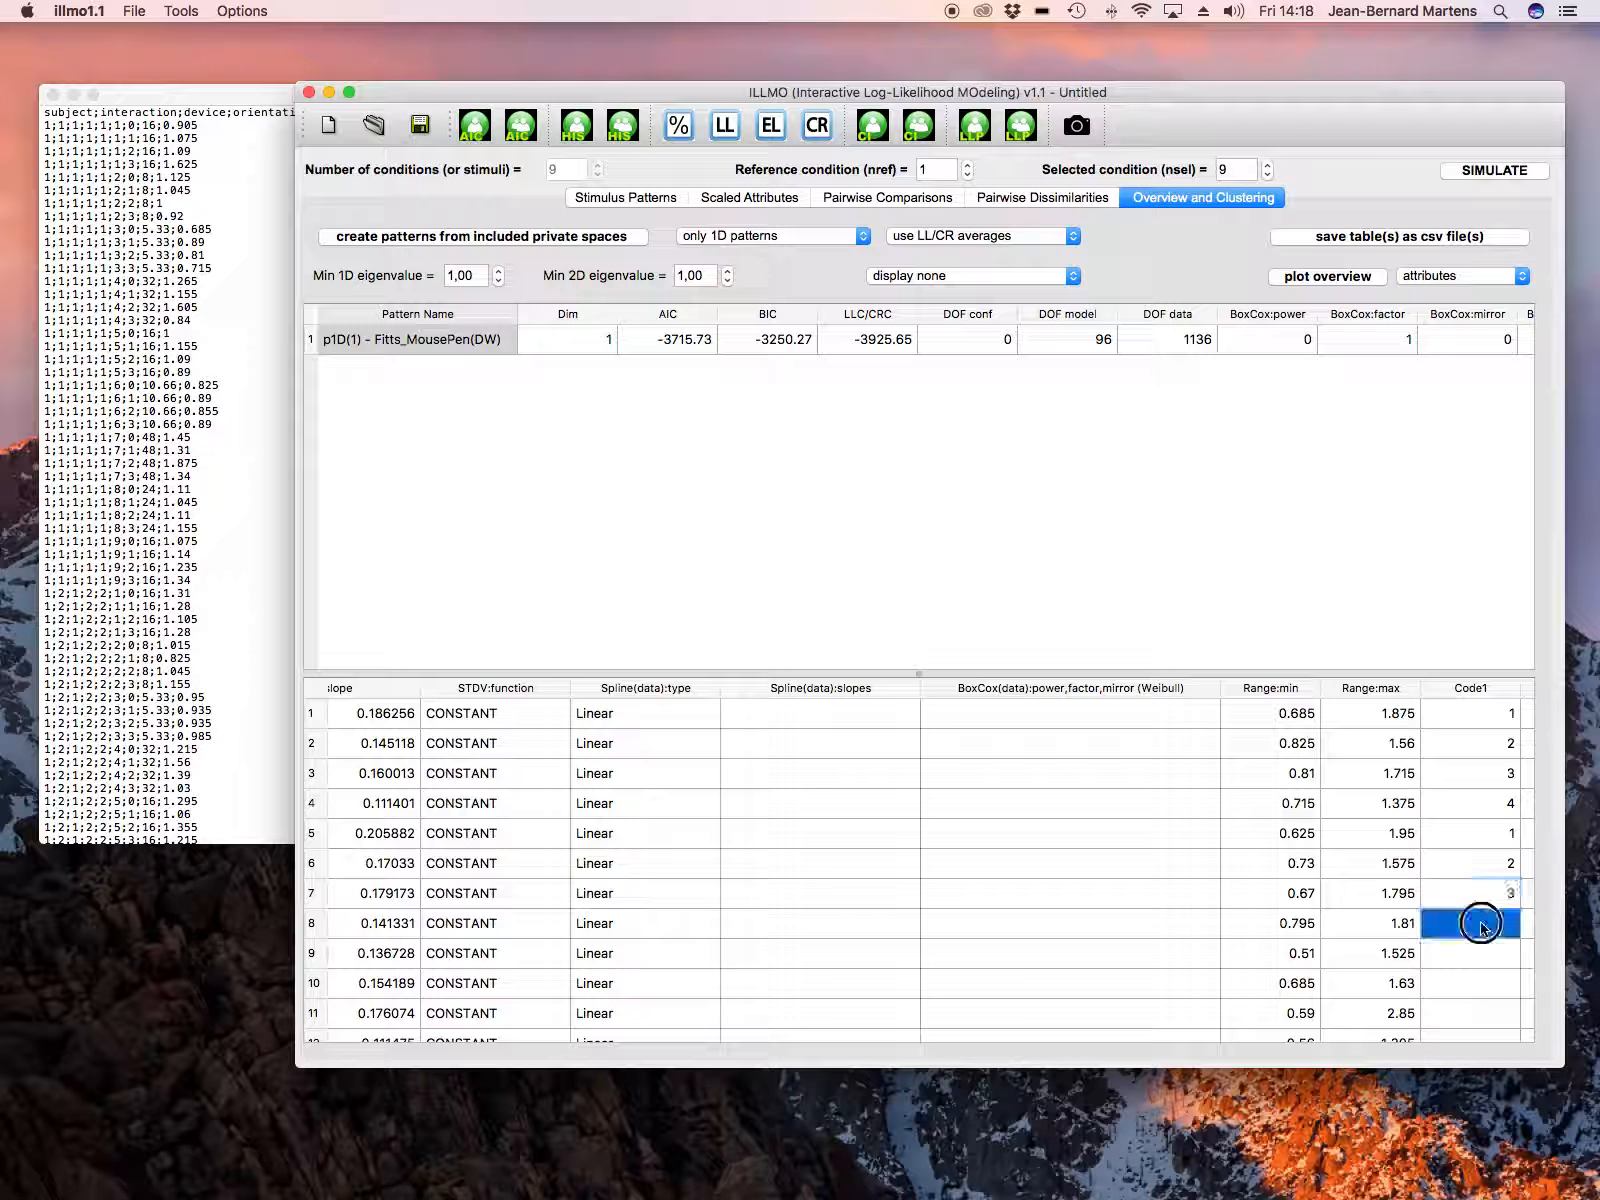
pyautogui.write('4')
# Step: Enter the Code1 values 1, 2 and 3 for attribute rows 9 to 11
pyautogui.scroll(-2, 1470, 896)
pyautogui.scroll(2, 1470, 894)
pyautogui.click(1473, 954)
pyautogui.write('1')
pyautogui.click(1474, 980)
pyautogui.write('2')
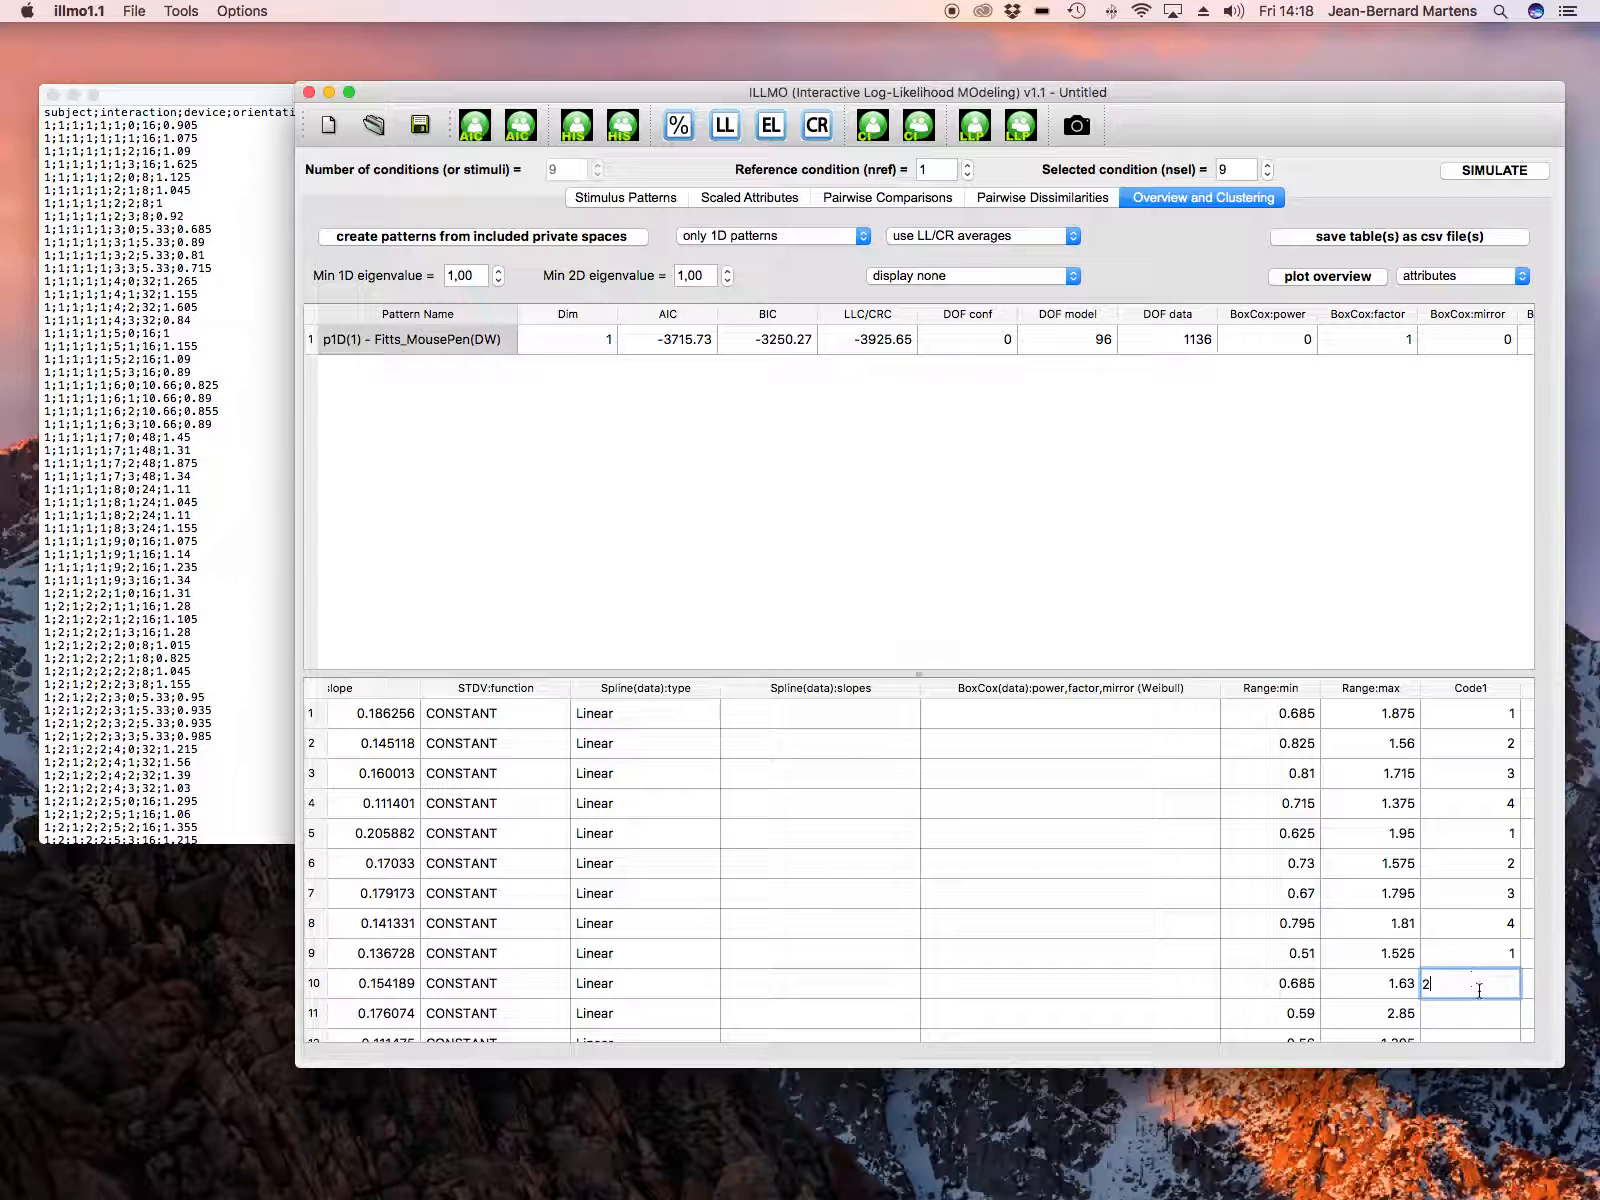
pyautogui.click(1481, 1016)
pyautogui.write('3')
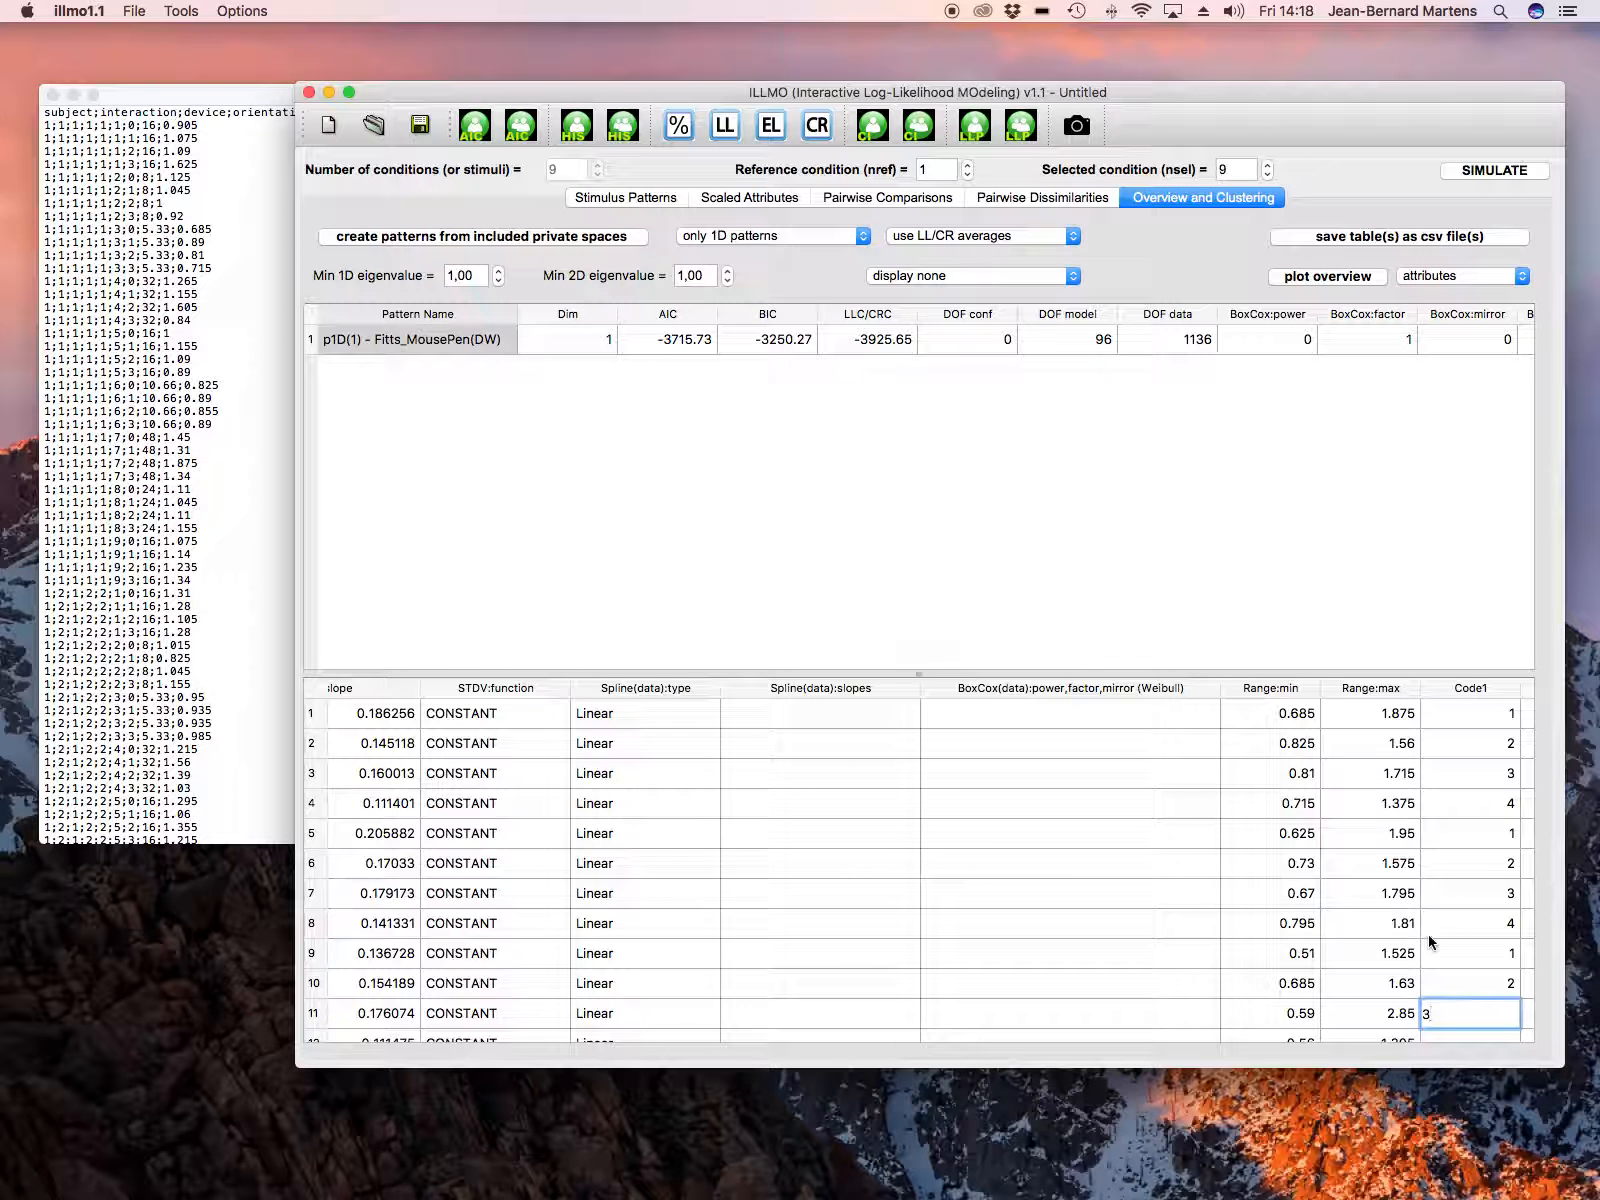
# Step: Set the Code1 value of attribute row 12 to 4
pyautogui.scroll(-2, 1428, 934)
pyautogui.scroll(2, 1429, 935)
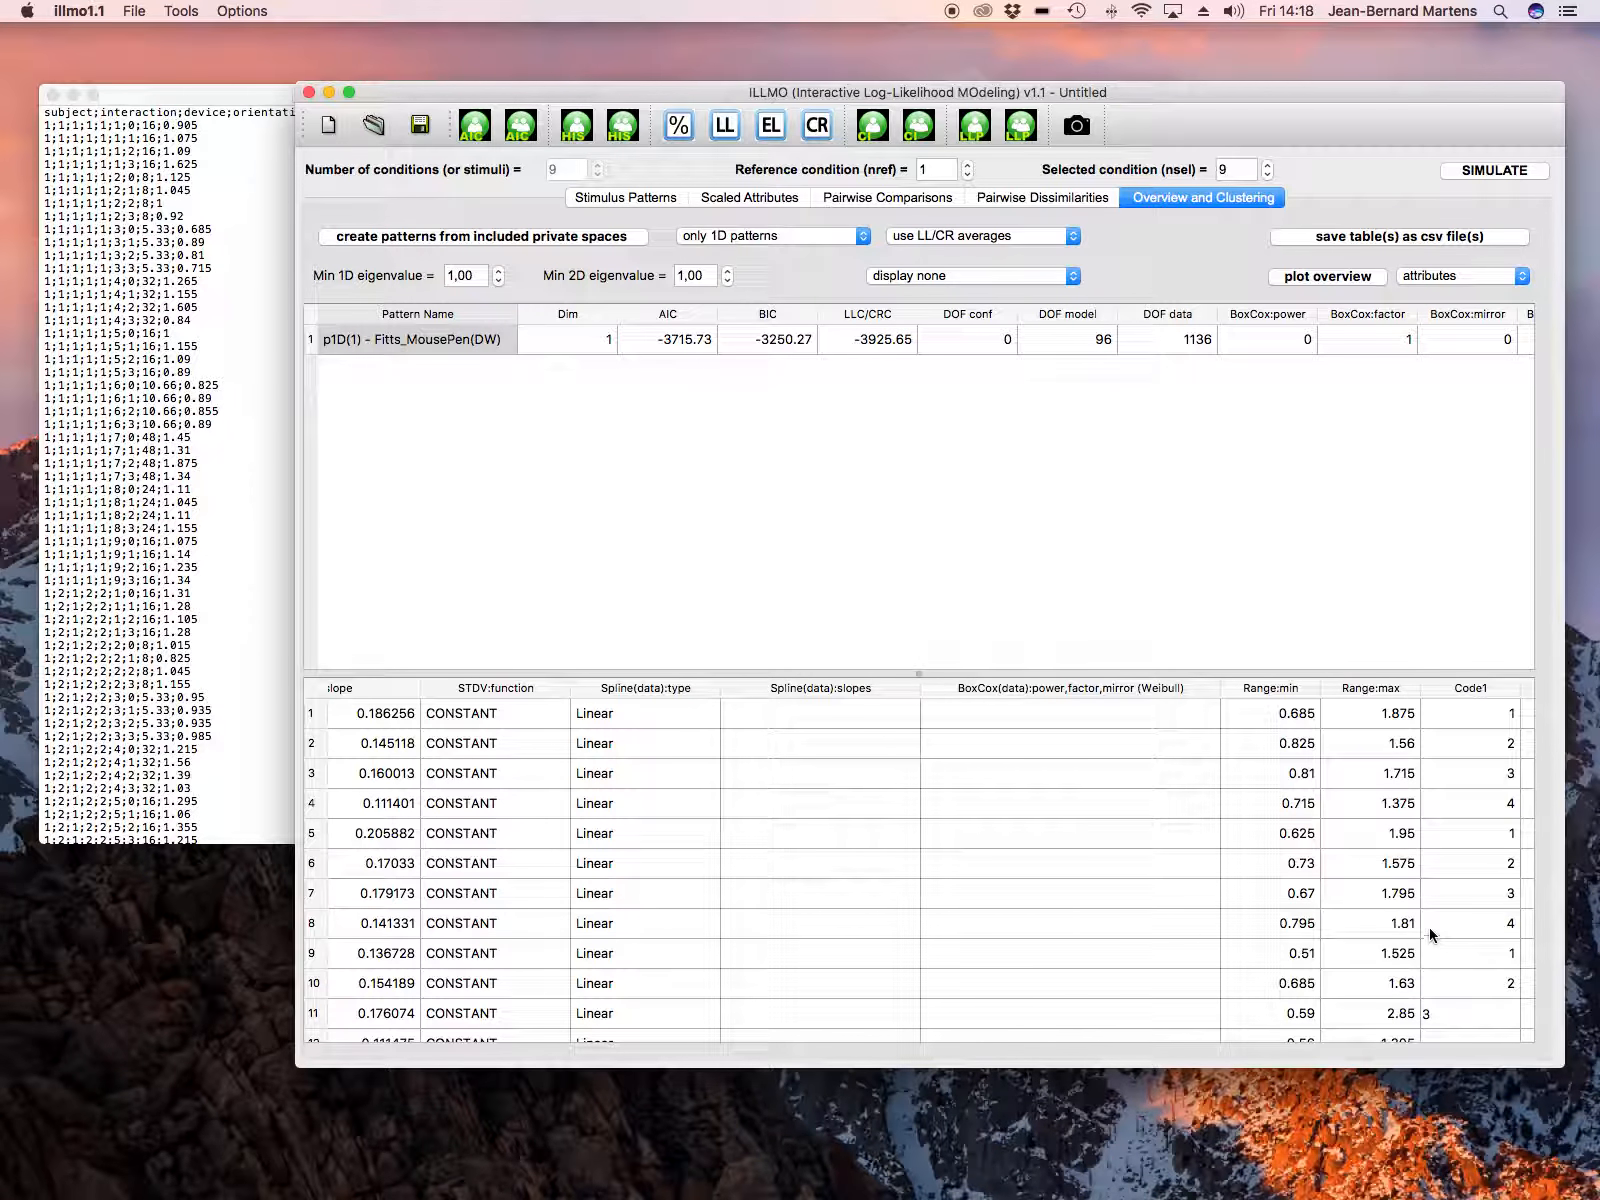
pyautogui.scroll(-2, 1440, 990)
pyautogui.scroll(2, 1445, 985)
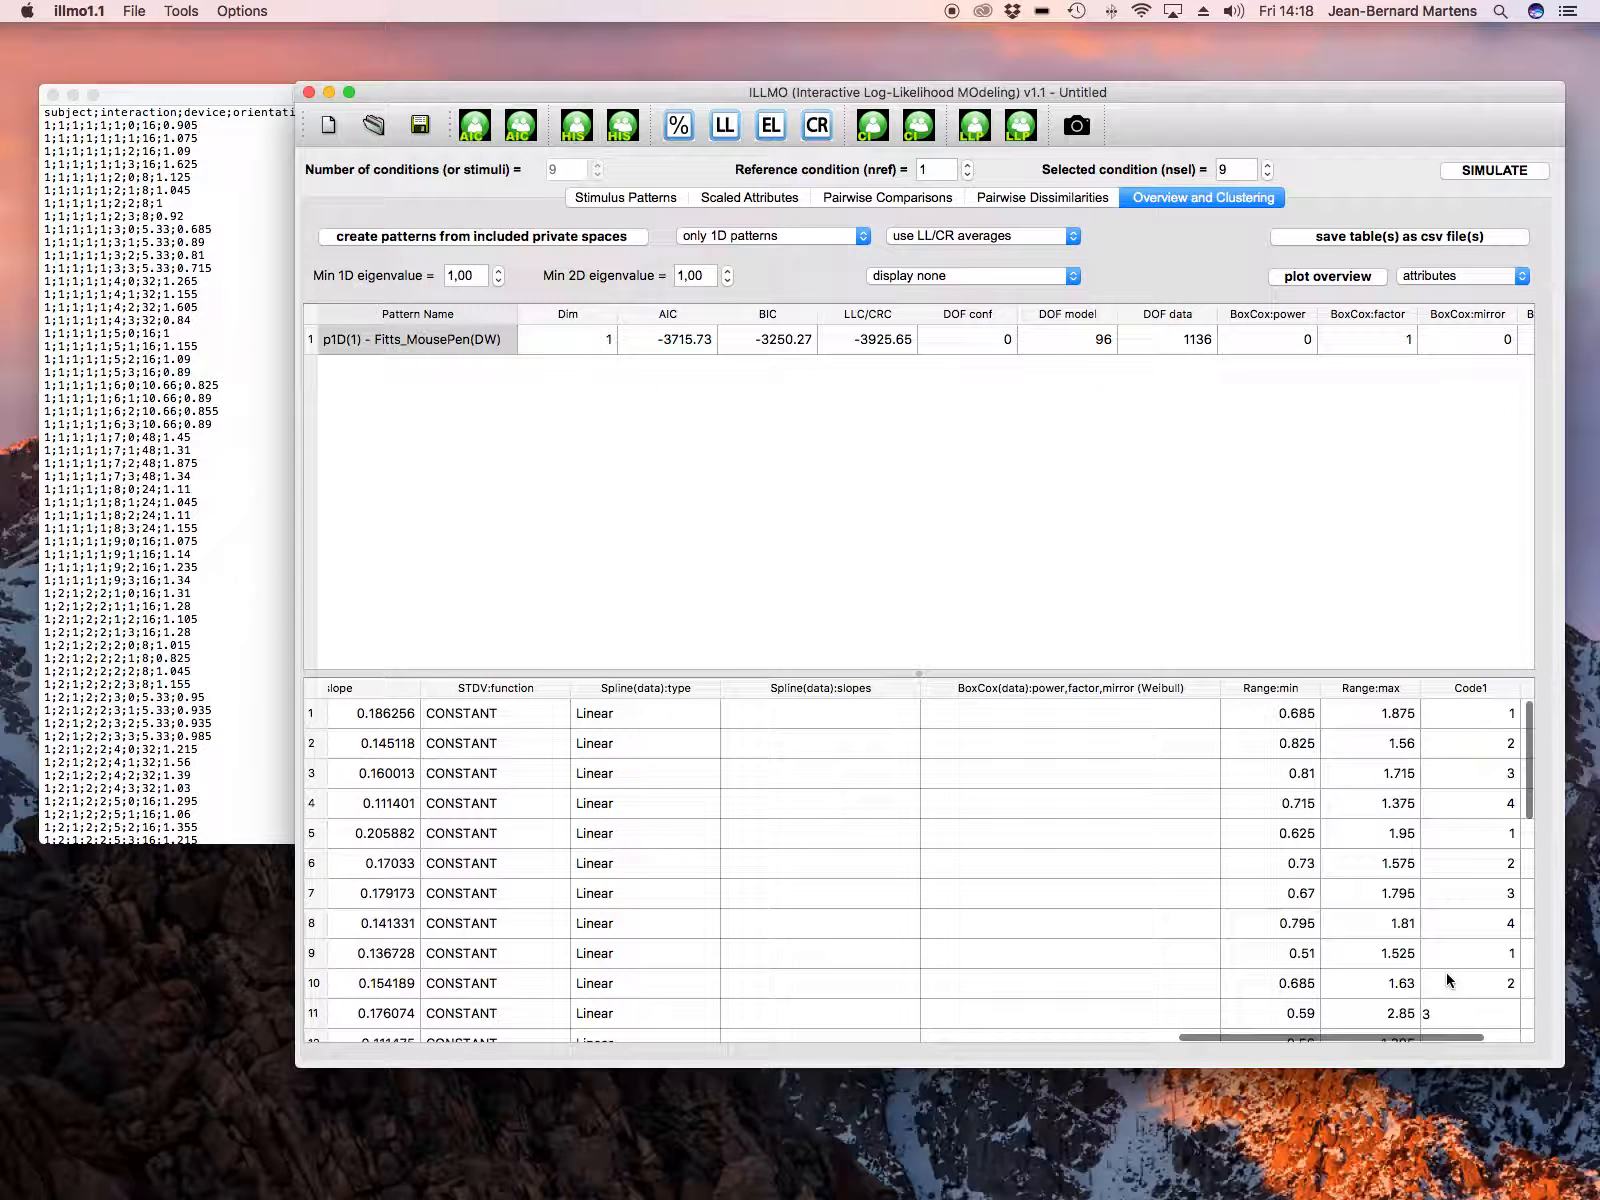
pyautogui.hscroll(-4, 1418, 950)
pyautogui.scroll(-3, 1418, 950)
pyautogui.hscroll(2, 1418, 950)
pyautogui.hscroll(3, 1416, 942)
pyautogui.scroll(-4, 1416, 942)
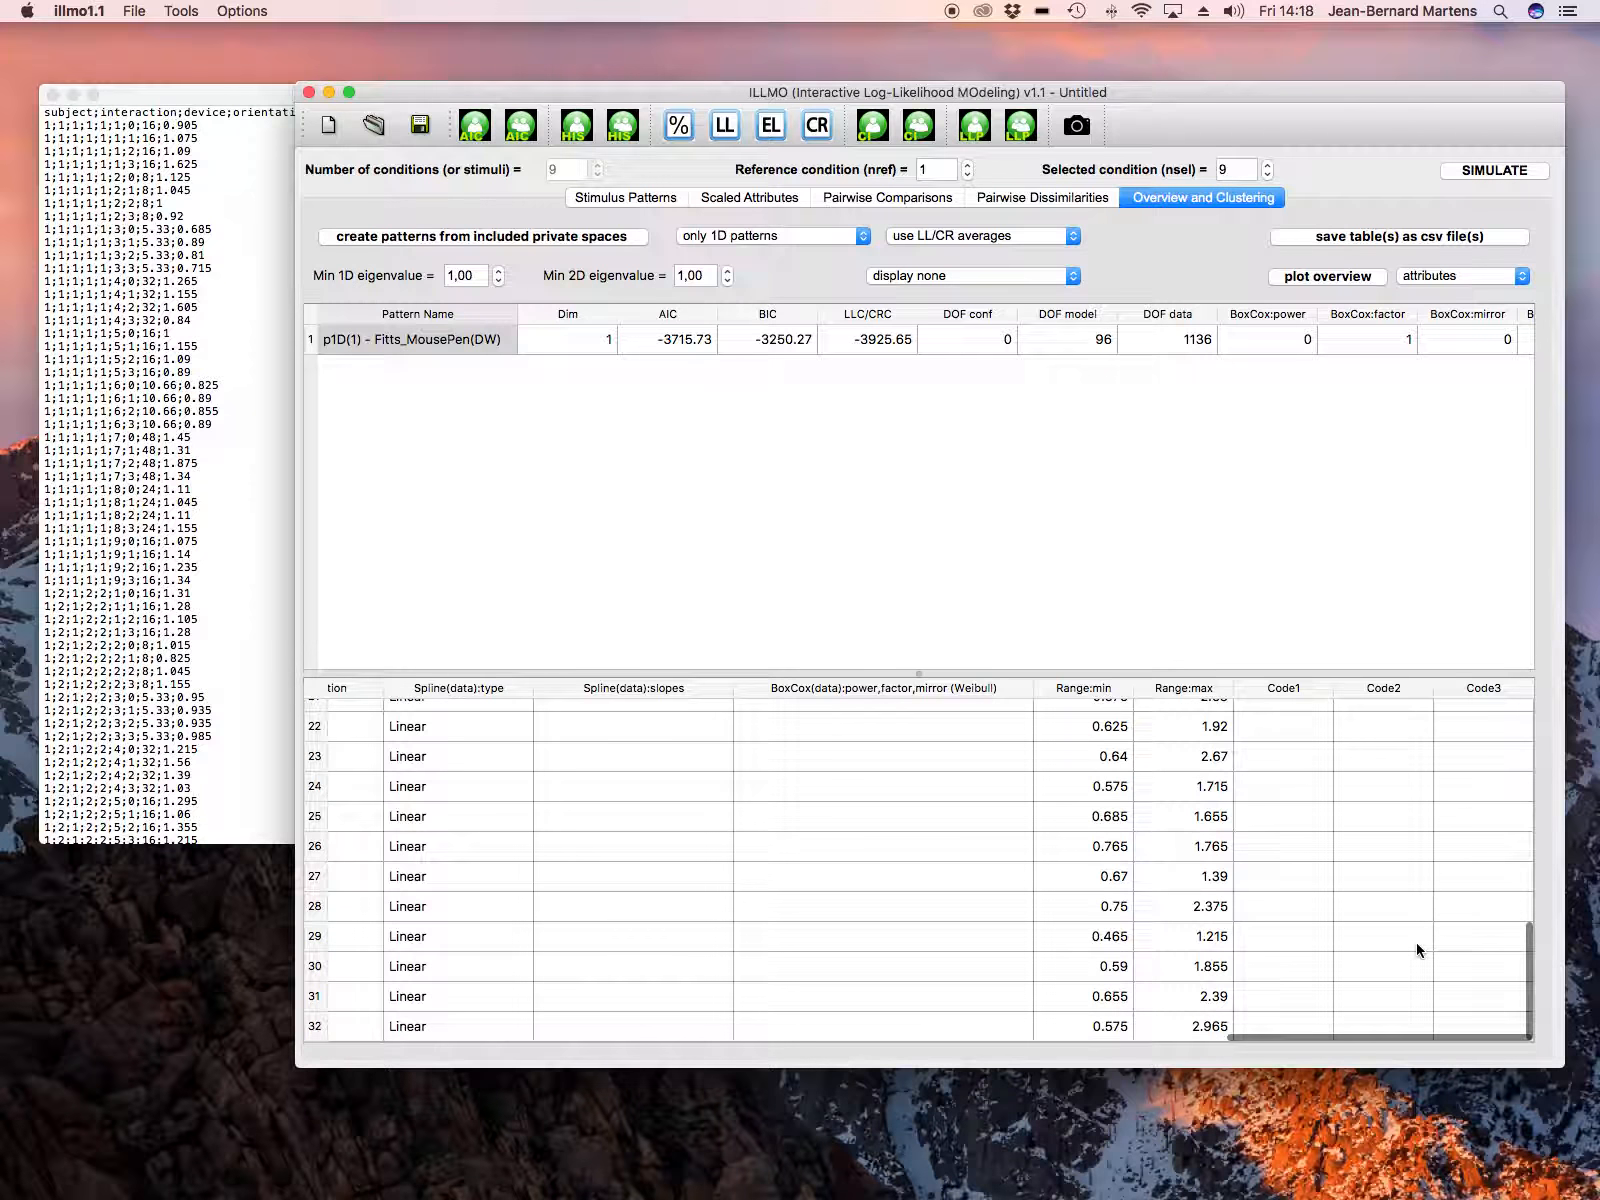
pyautogui.scroll(5, 1416, 945)
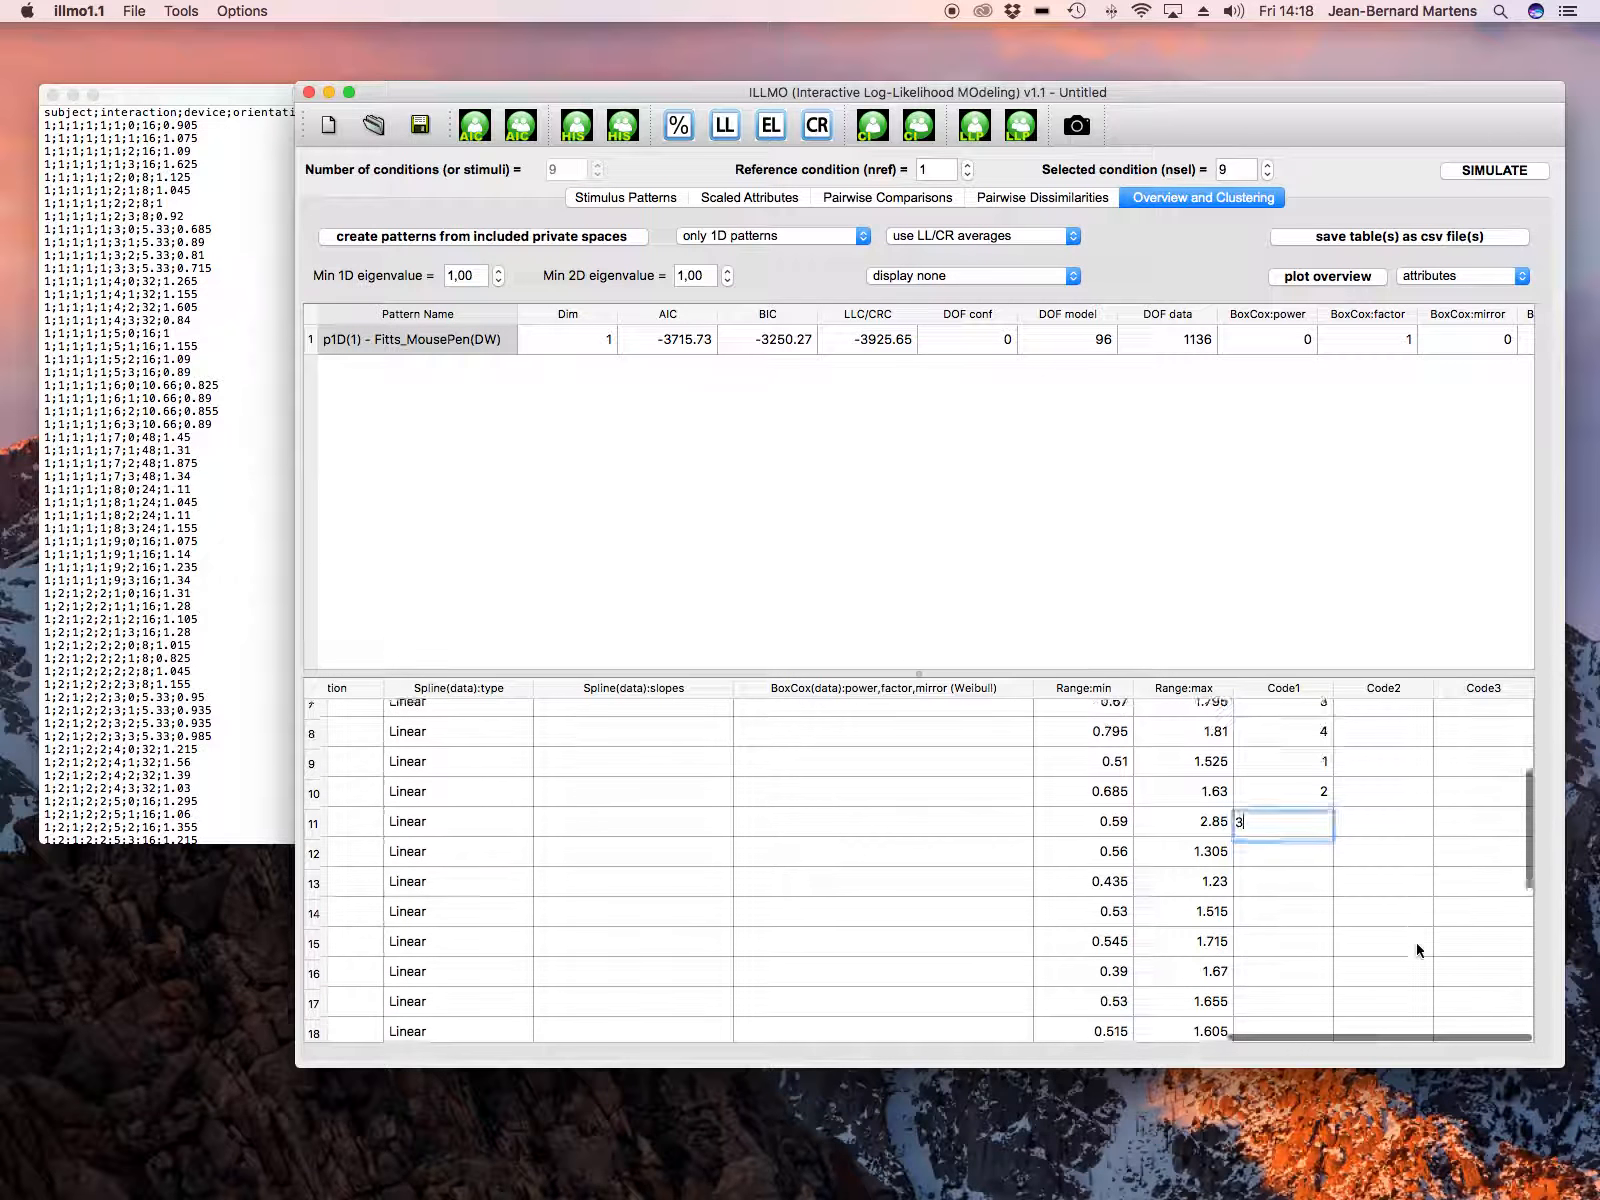
pyautogui.click(1302, 862)
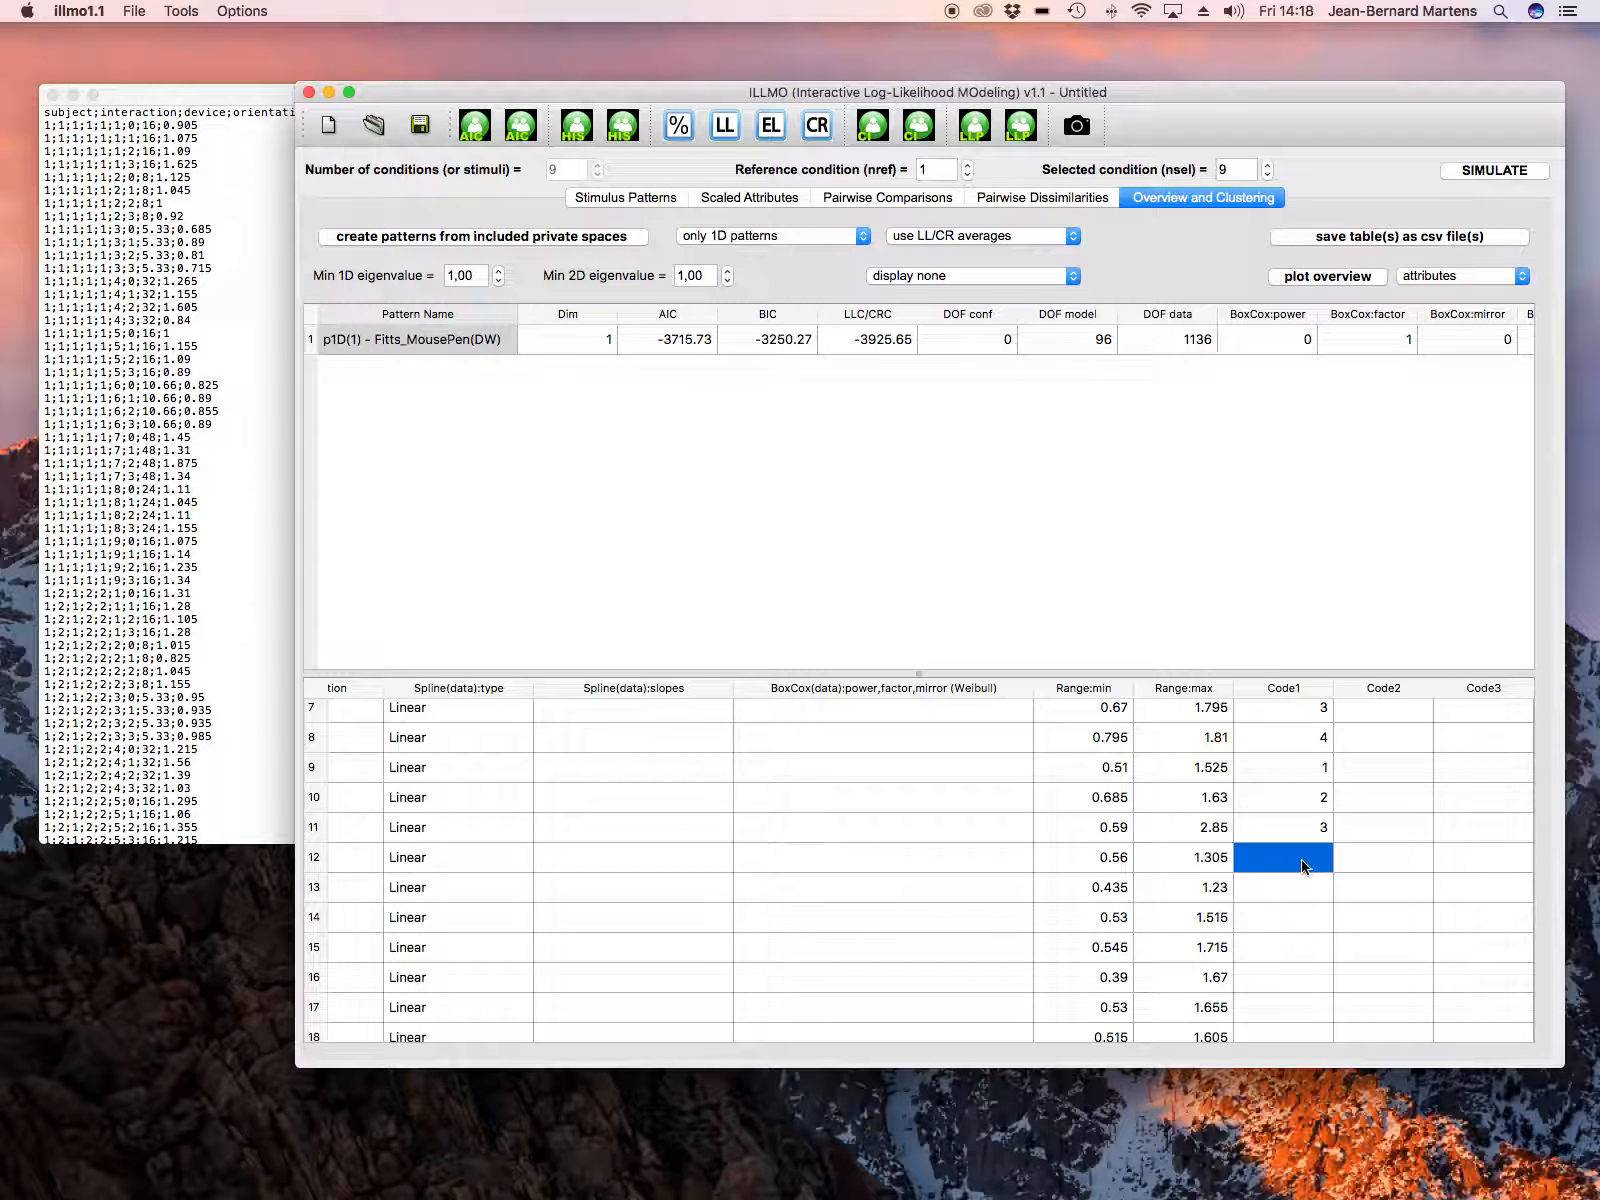
pyautogui.write('4')
# Step: Enter the Code1 values 1, 2, 3 and 4 for attribute rows 13 to 16
pyautogui.click(1313, 887)
pyautogui.write('1')
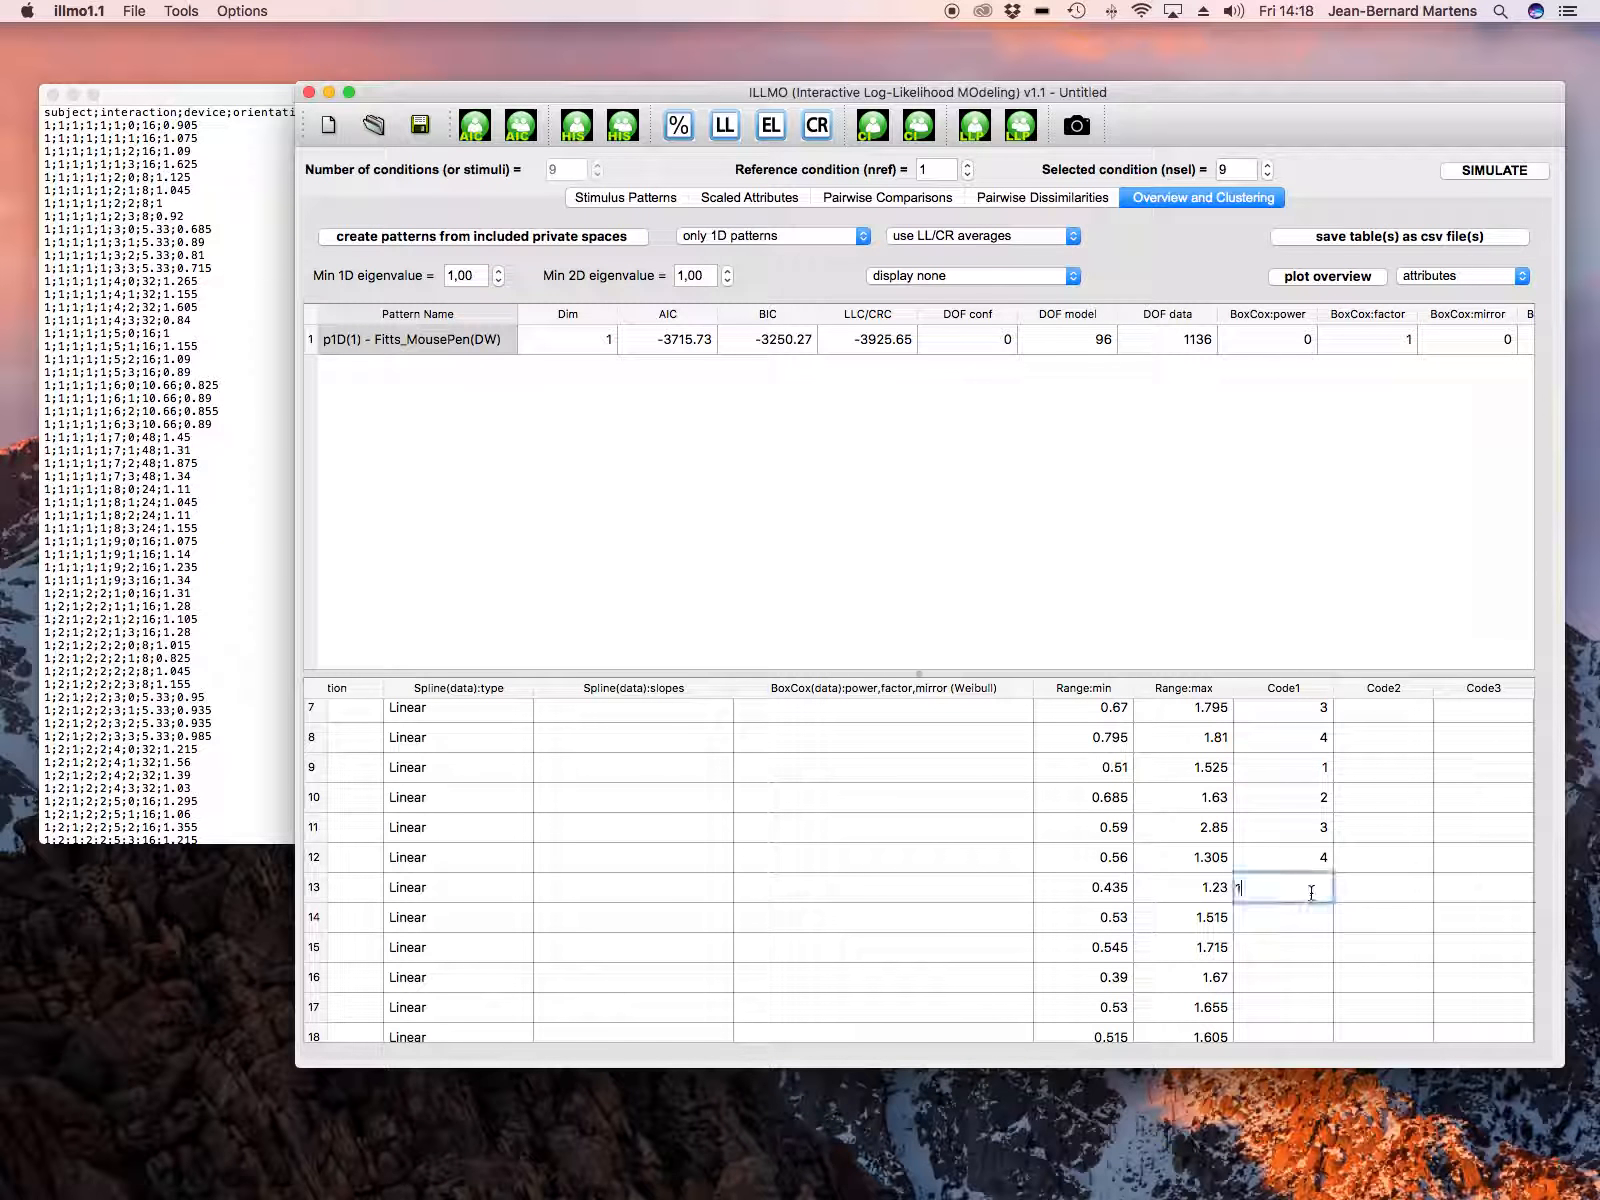
pyautogui.click(1310, 922)
pyautogui.write('2')
pyautogui.click(1309, 942)
pyautogui.write('3')
pyautogui.click(1310, 970)
pyautogui.write('4')
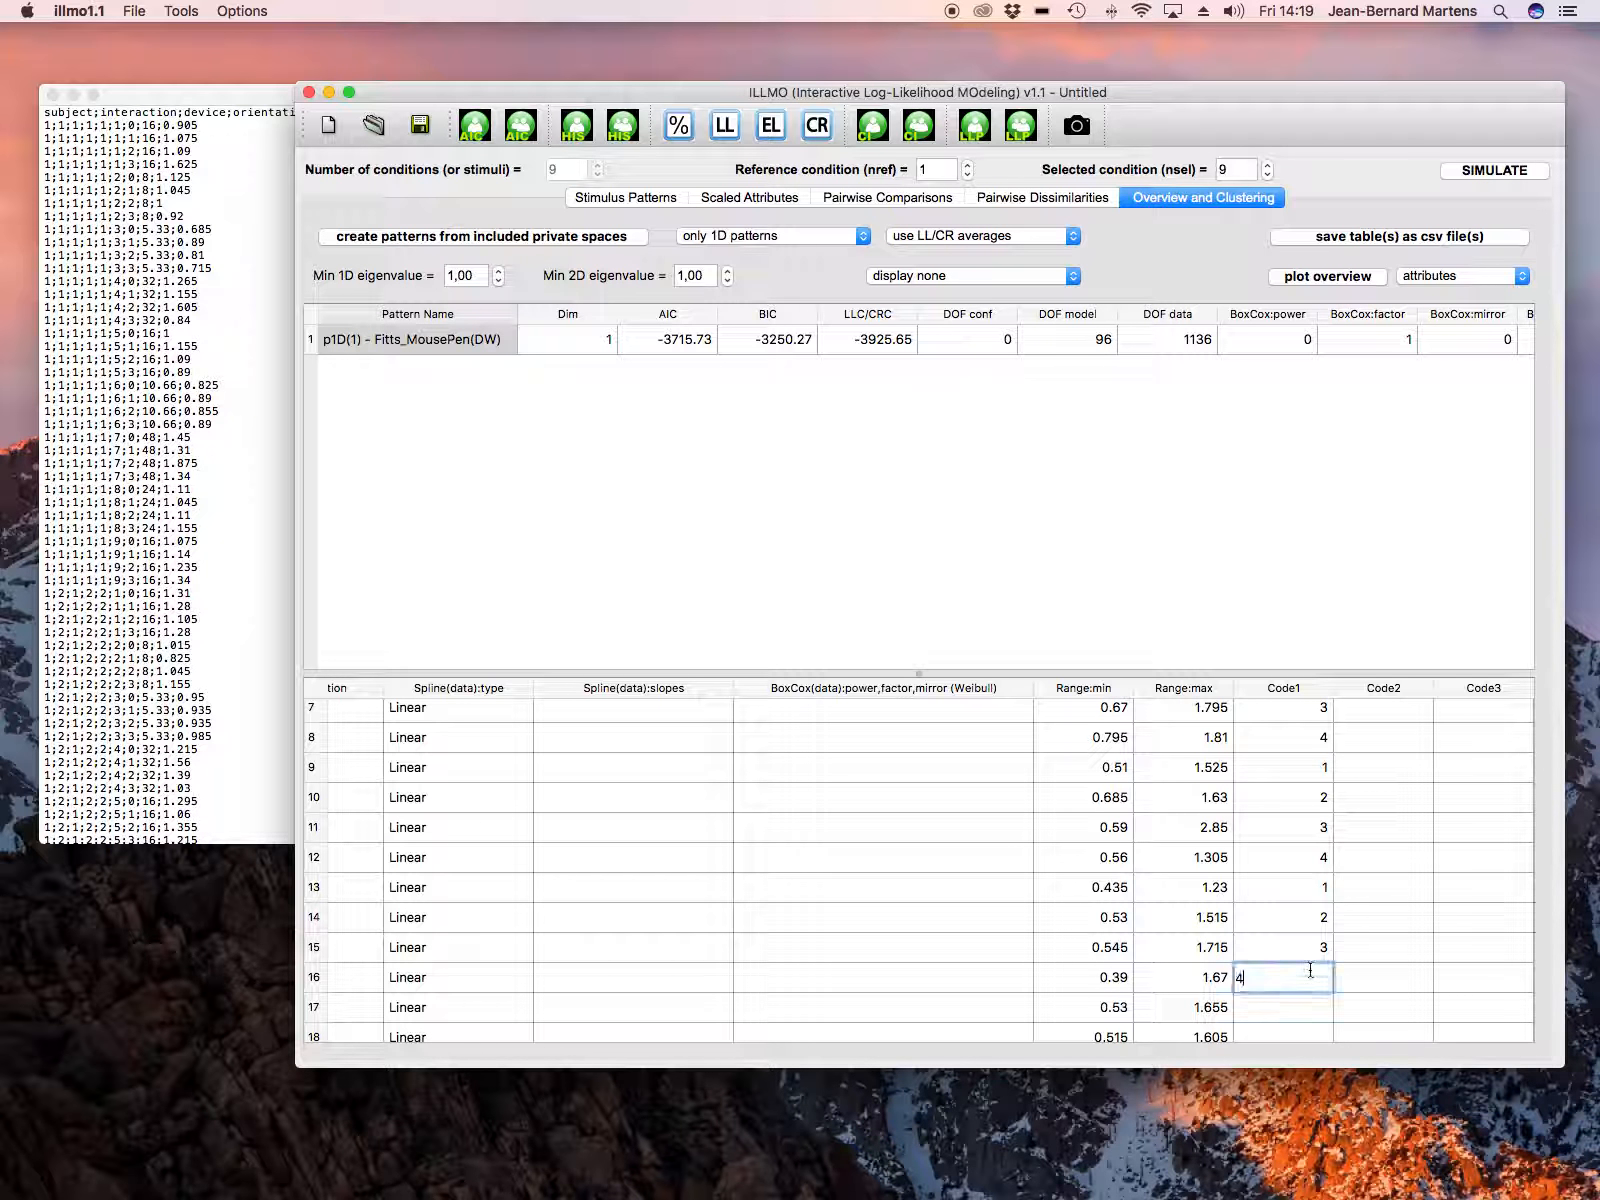
# Step: Enter the Code1 values 1, 2, 3 and 4 for attribute rows 17 to 20
pyautogui.click(1312, 1010)
pyautogui.write('1')
pyautogui.click(1308, 1028)
pyautogui.write('1')
pyautogui.scroll(-3, 1324, 990)
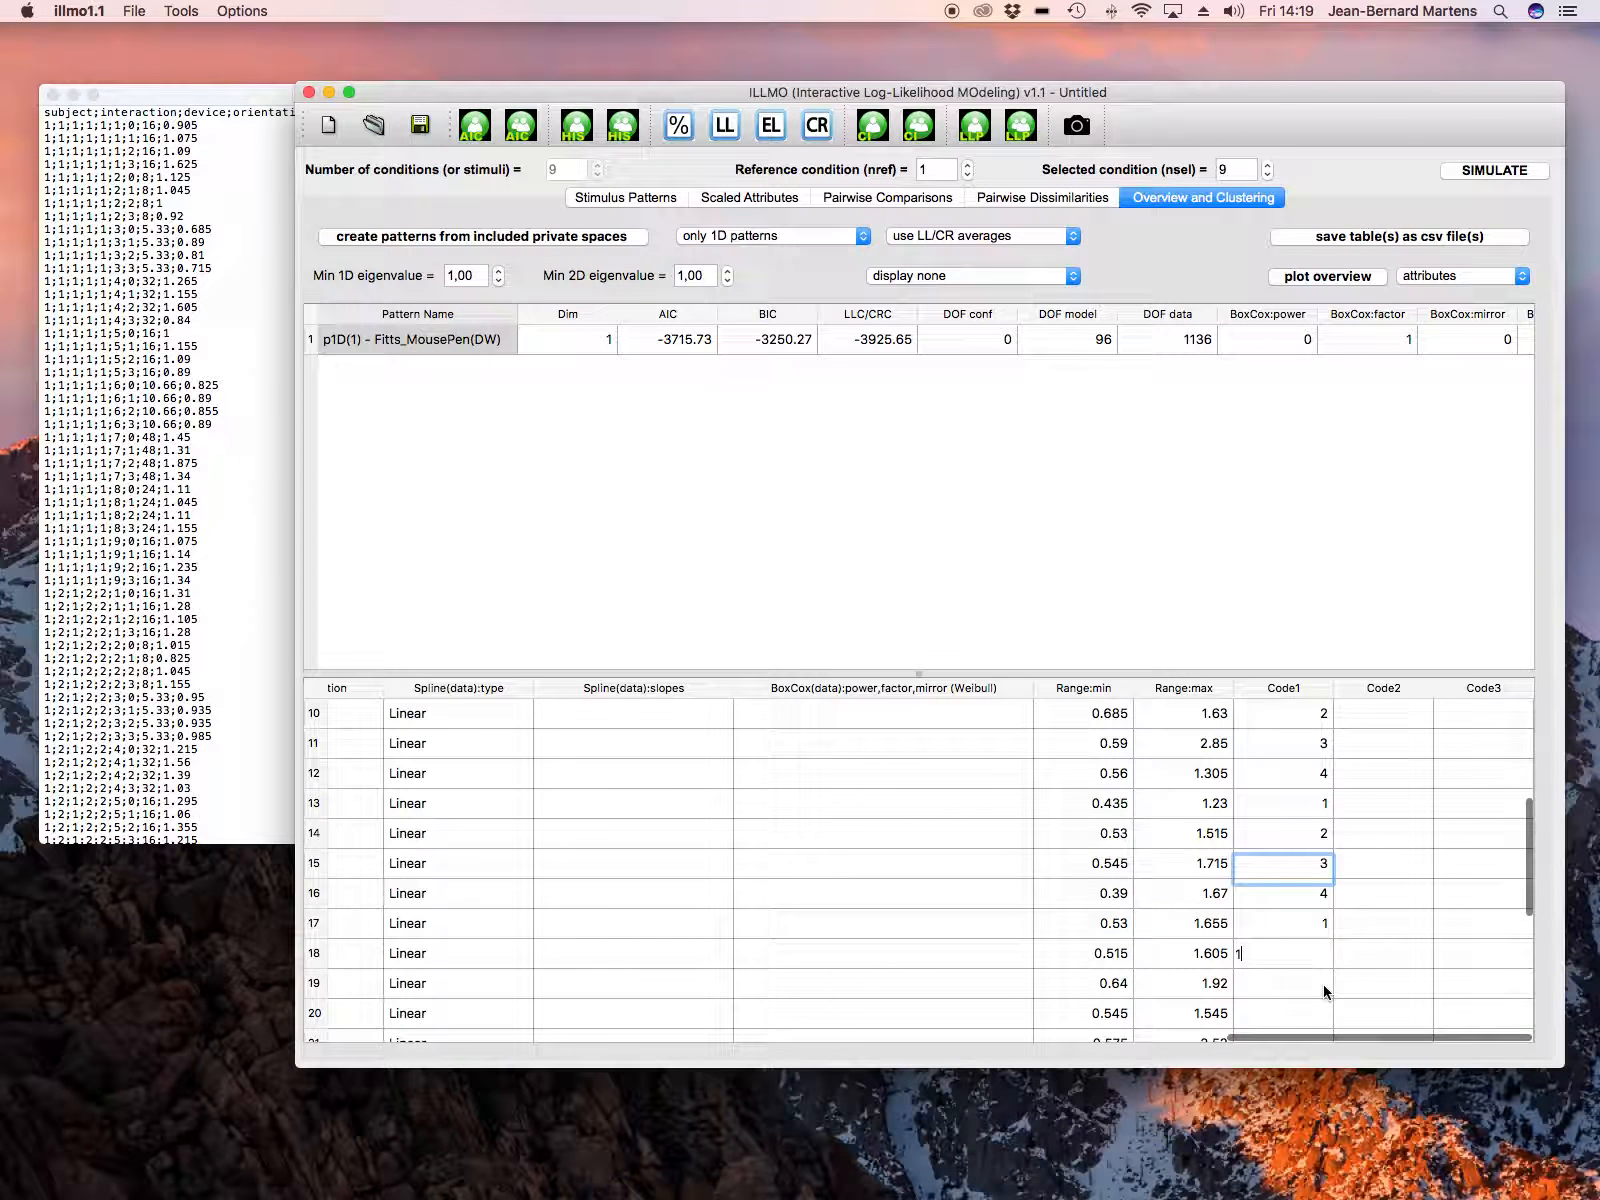
pyautogui.scroll(-3, 1324, 990)
pyautogui.scroll(-3, 1322, 988)
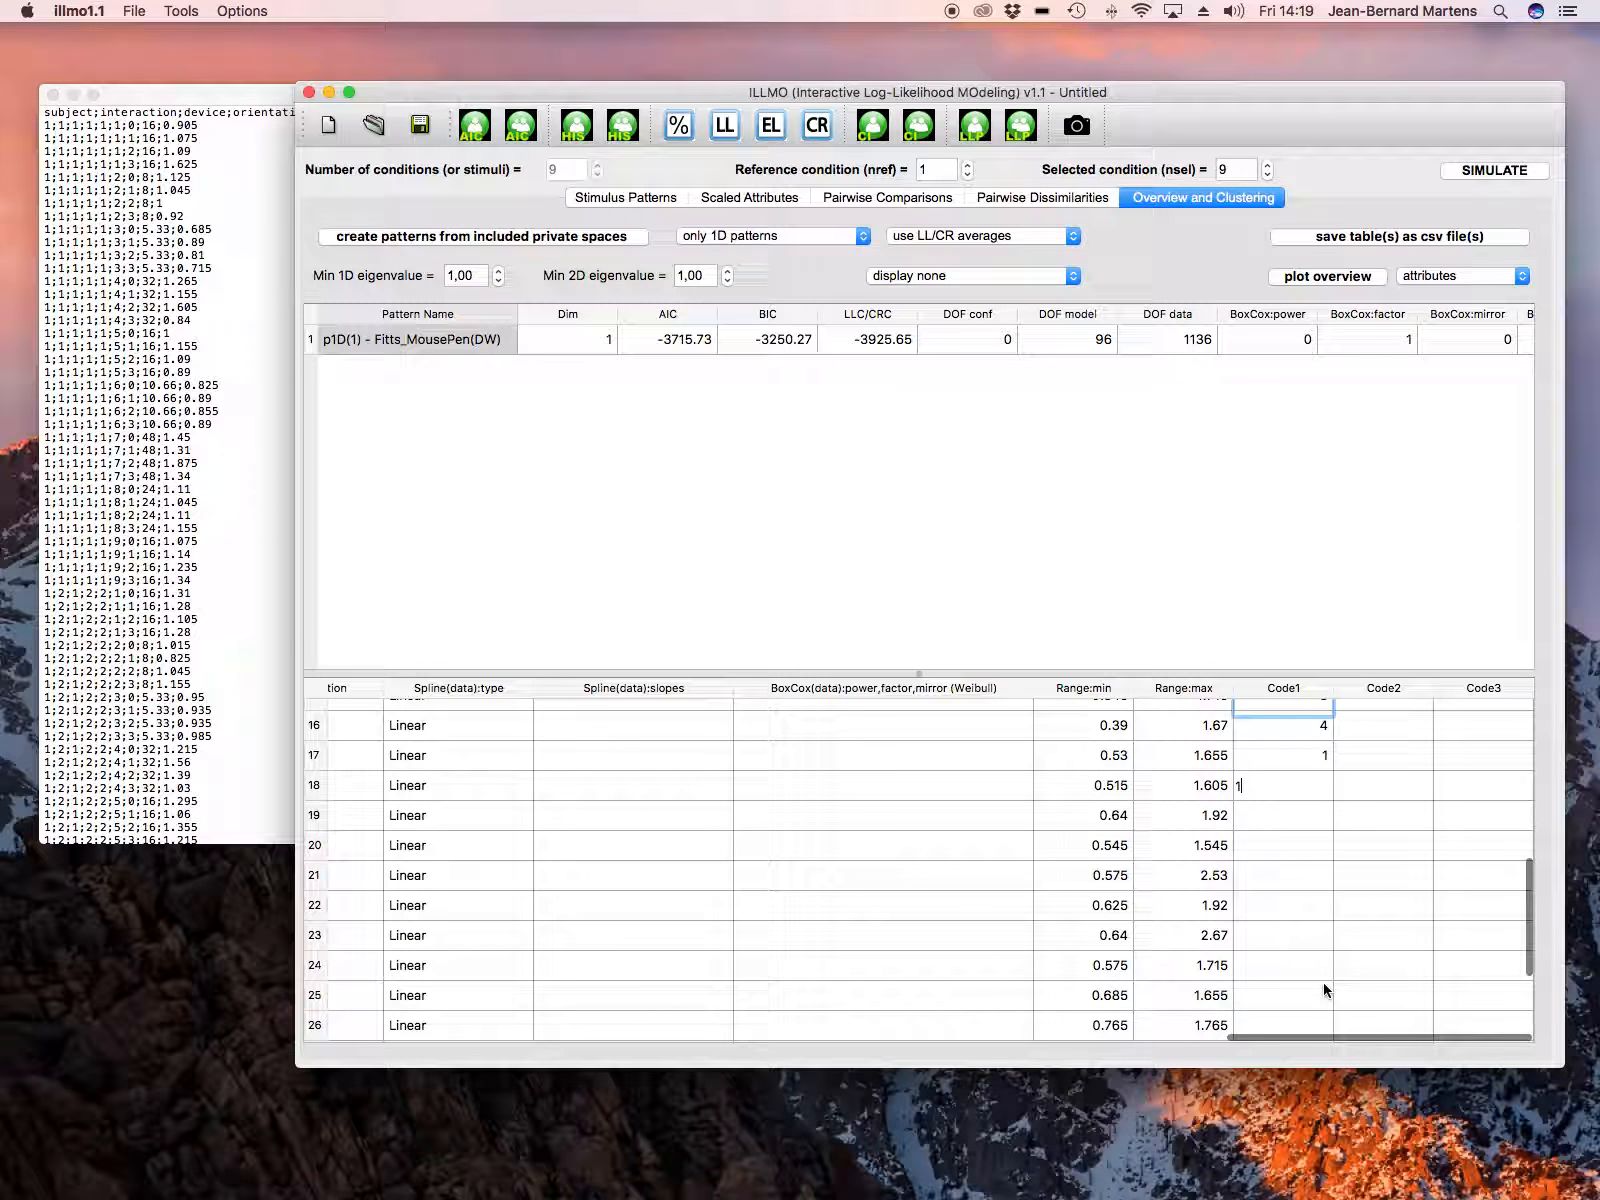
pyautogui.press('BackSpace')
pyautogui.write('2')
pyautogui.click(1299, 826)
pyautogui.write('3')
pyautogui.click(1306, 845)
pyautogui.write('4')
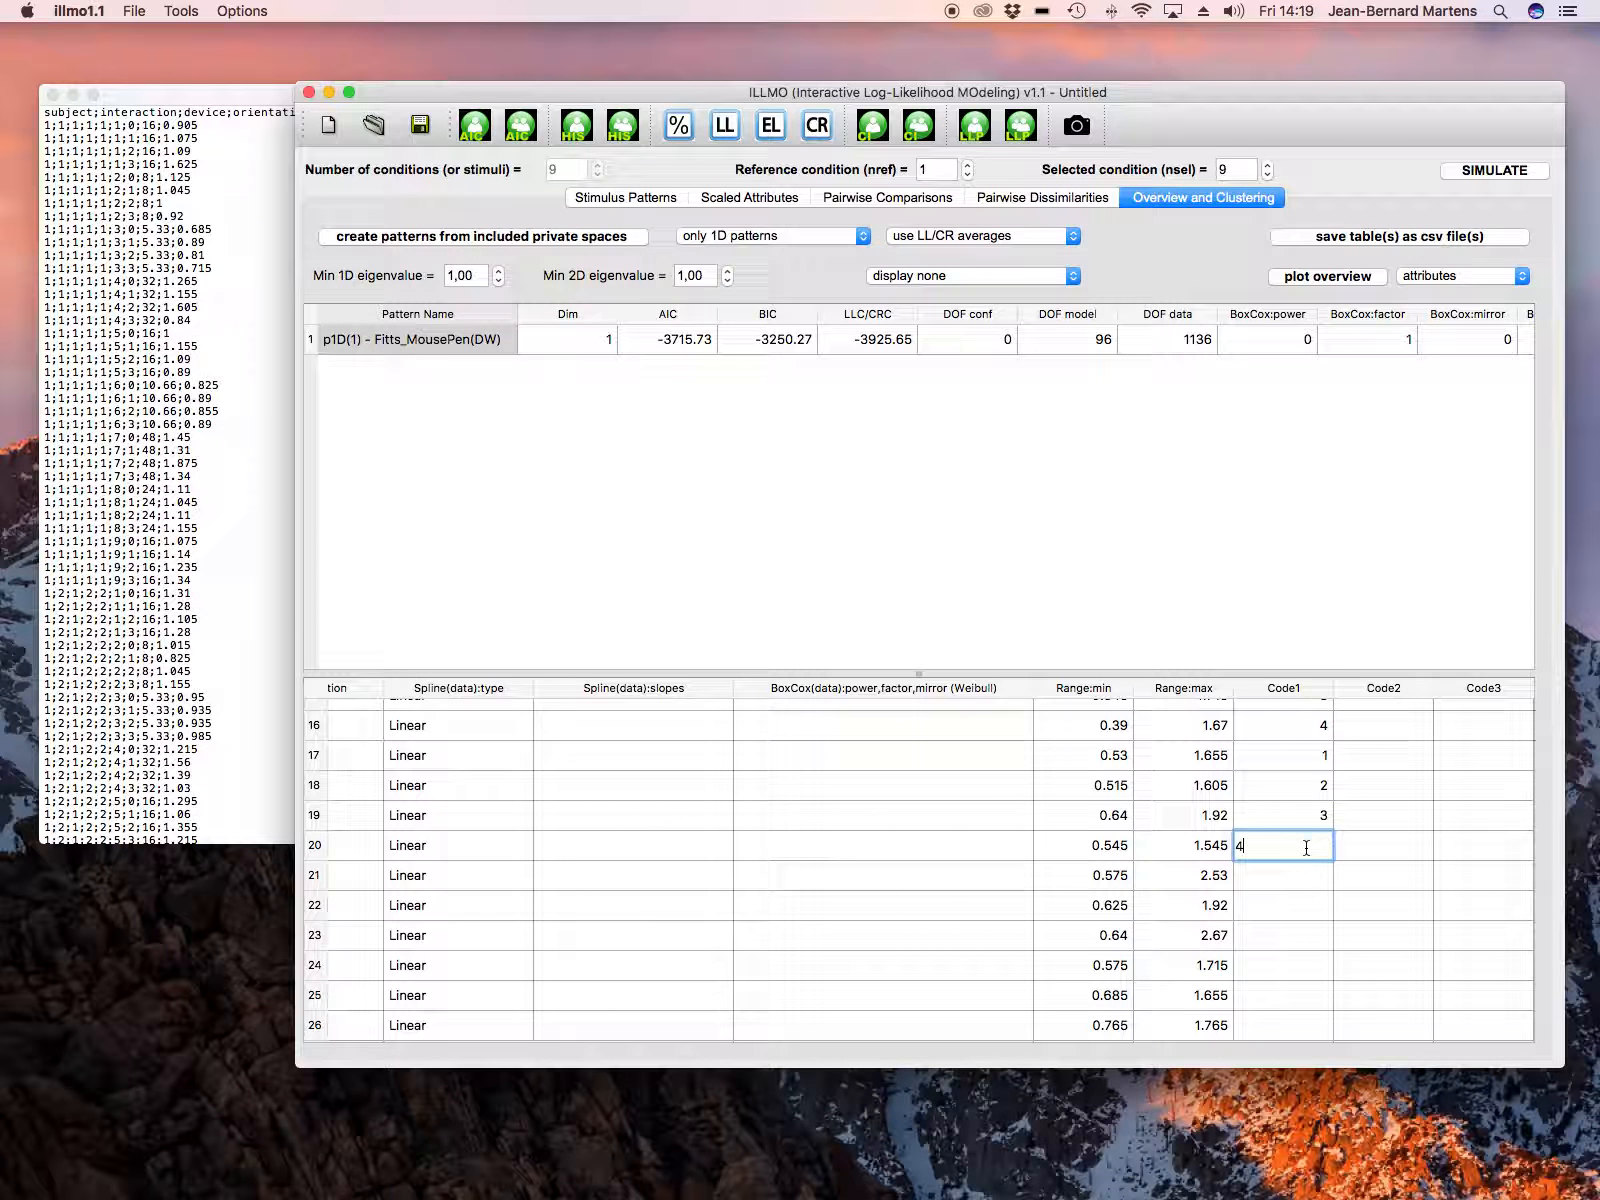
# Step: Enter the Code1 values 1, 2, 3 and 4 for attribute rows 21 to 24
pyautogui.click(1308, 876)
pyautogui.write('1')
pyautogui.click(1308, 906)
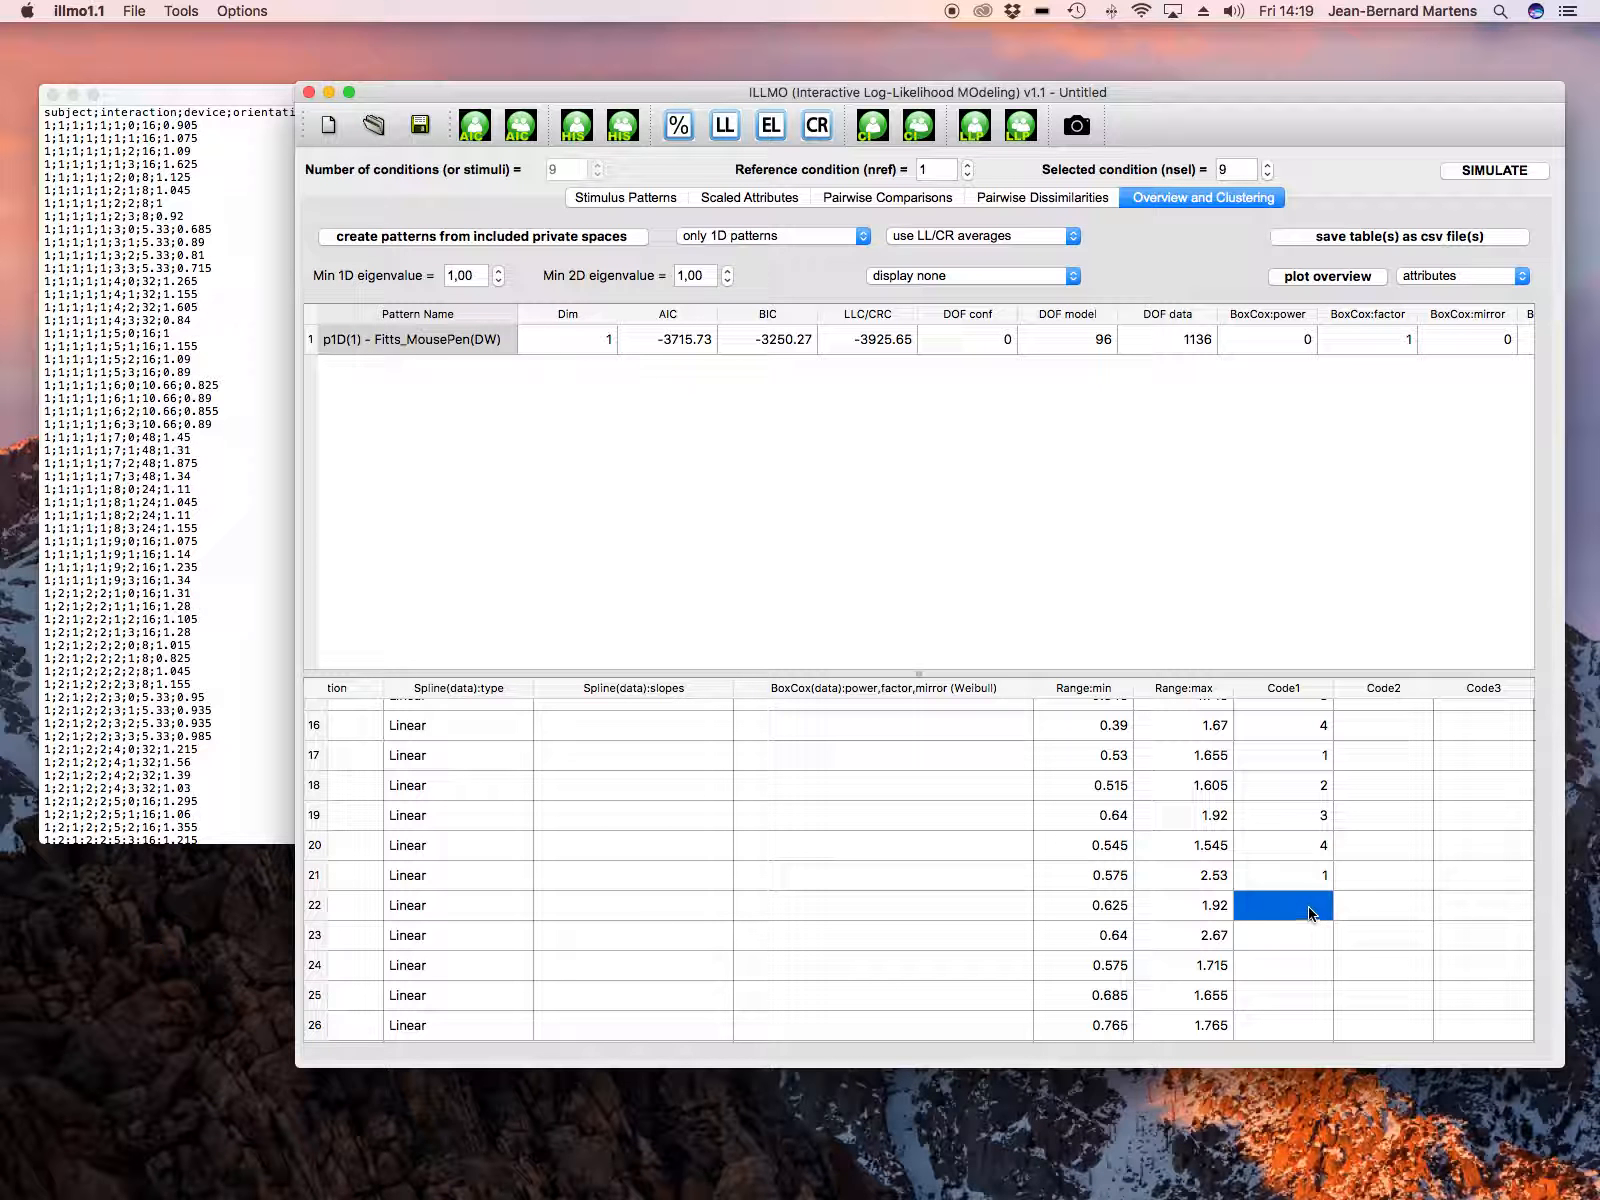
pyautogui.write('2')
pyautogui.click(1308, 935)
pyautogui.write('3')
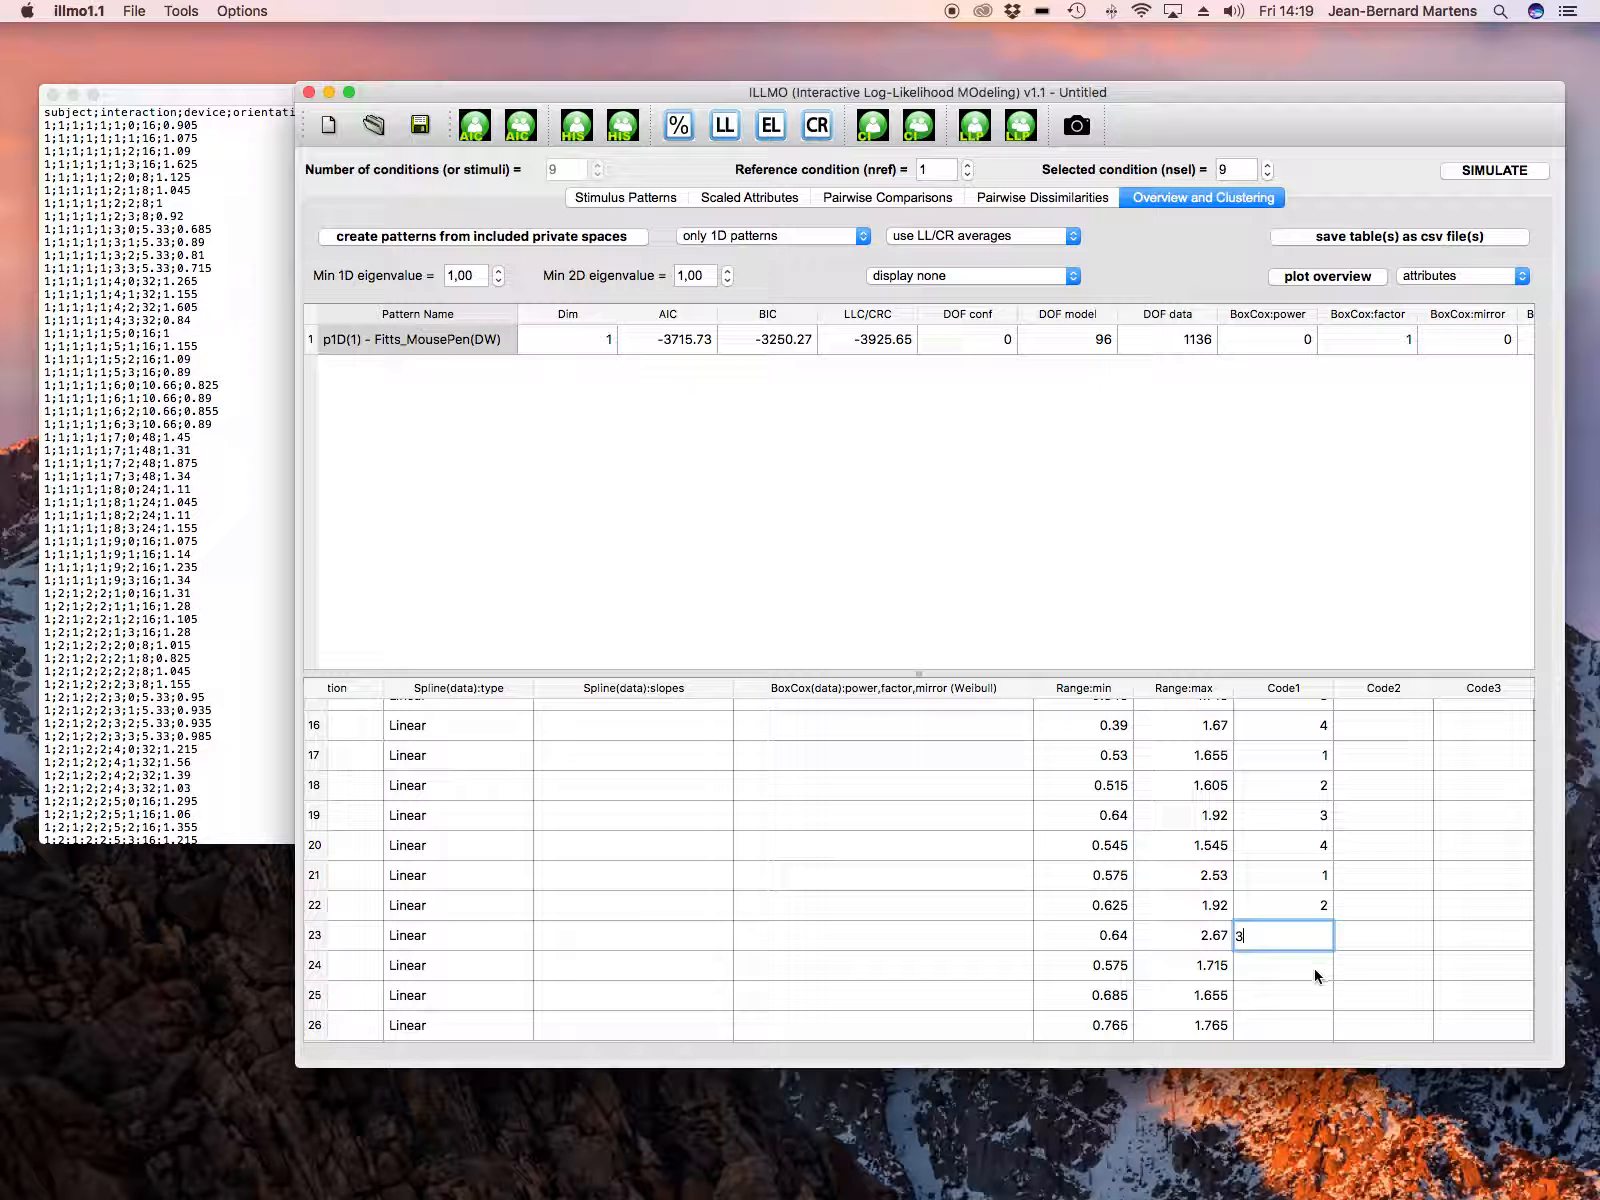
pyautogui.click(1314, 966)
pyautogui.write('4')
# Step: Enter the Code1 values 1, 2, 3 and 4 for attribute rows 25 to 28
pyautogui.scroll(-3, 1320, 958)
pyautogui.scroll(-3, 1326, 948)
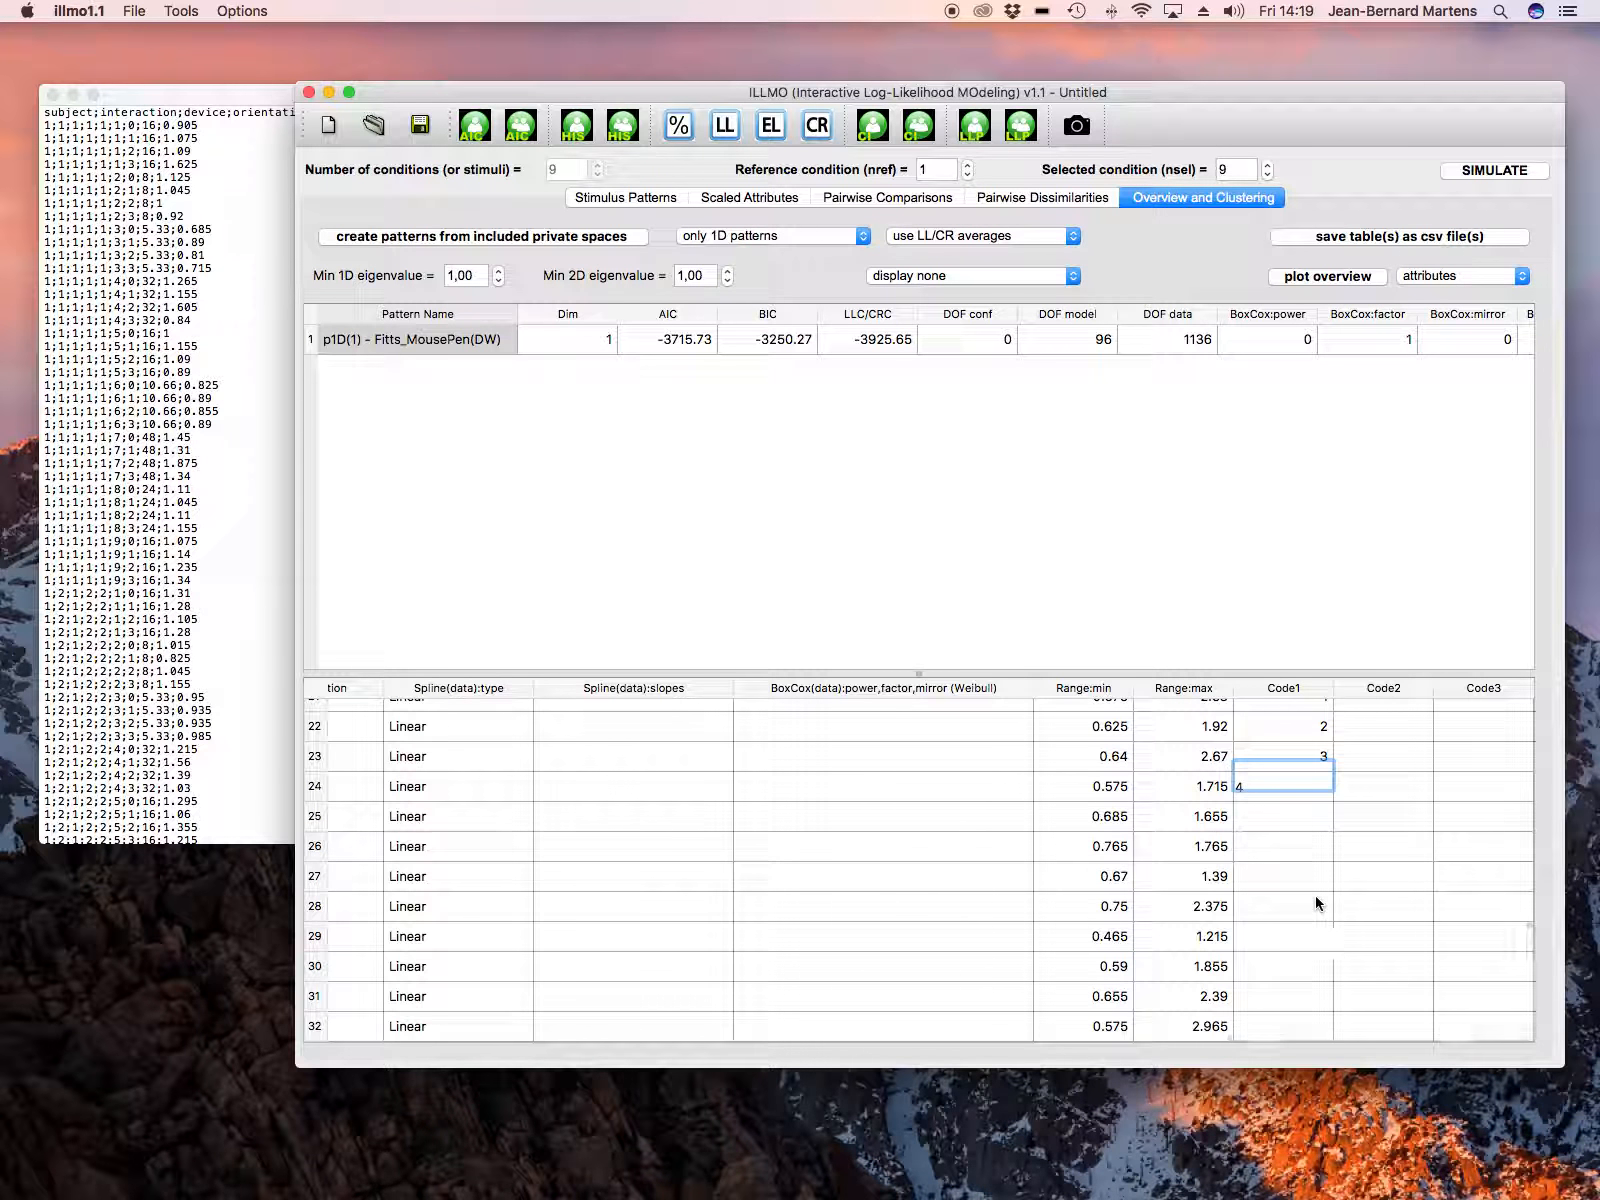
pyautogui.click(1306, 822)
pyautogui.write('1')
pyautogui.click(1308, 851)
pyautogui.write('2')
pyautogui.click(1302, 872)
pyautogui.write('3')
pyautogui.write('4')
# Step: Enter the Code1 values 1, 2, 3 and 4 for attribute rows 29 to 32
pyautogui.click(1311, 936)
pyautogui.write('1')
pyautogui.click(1309, 970)
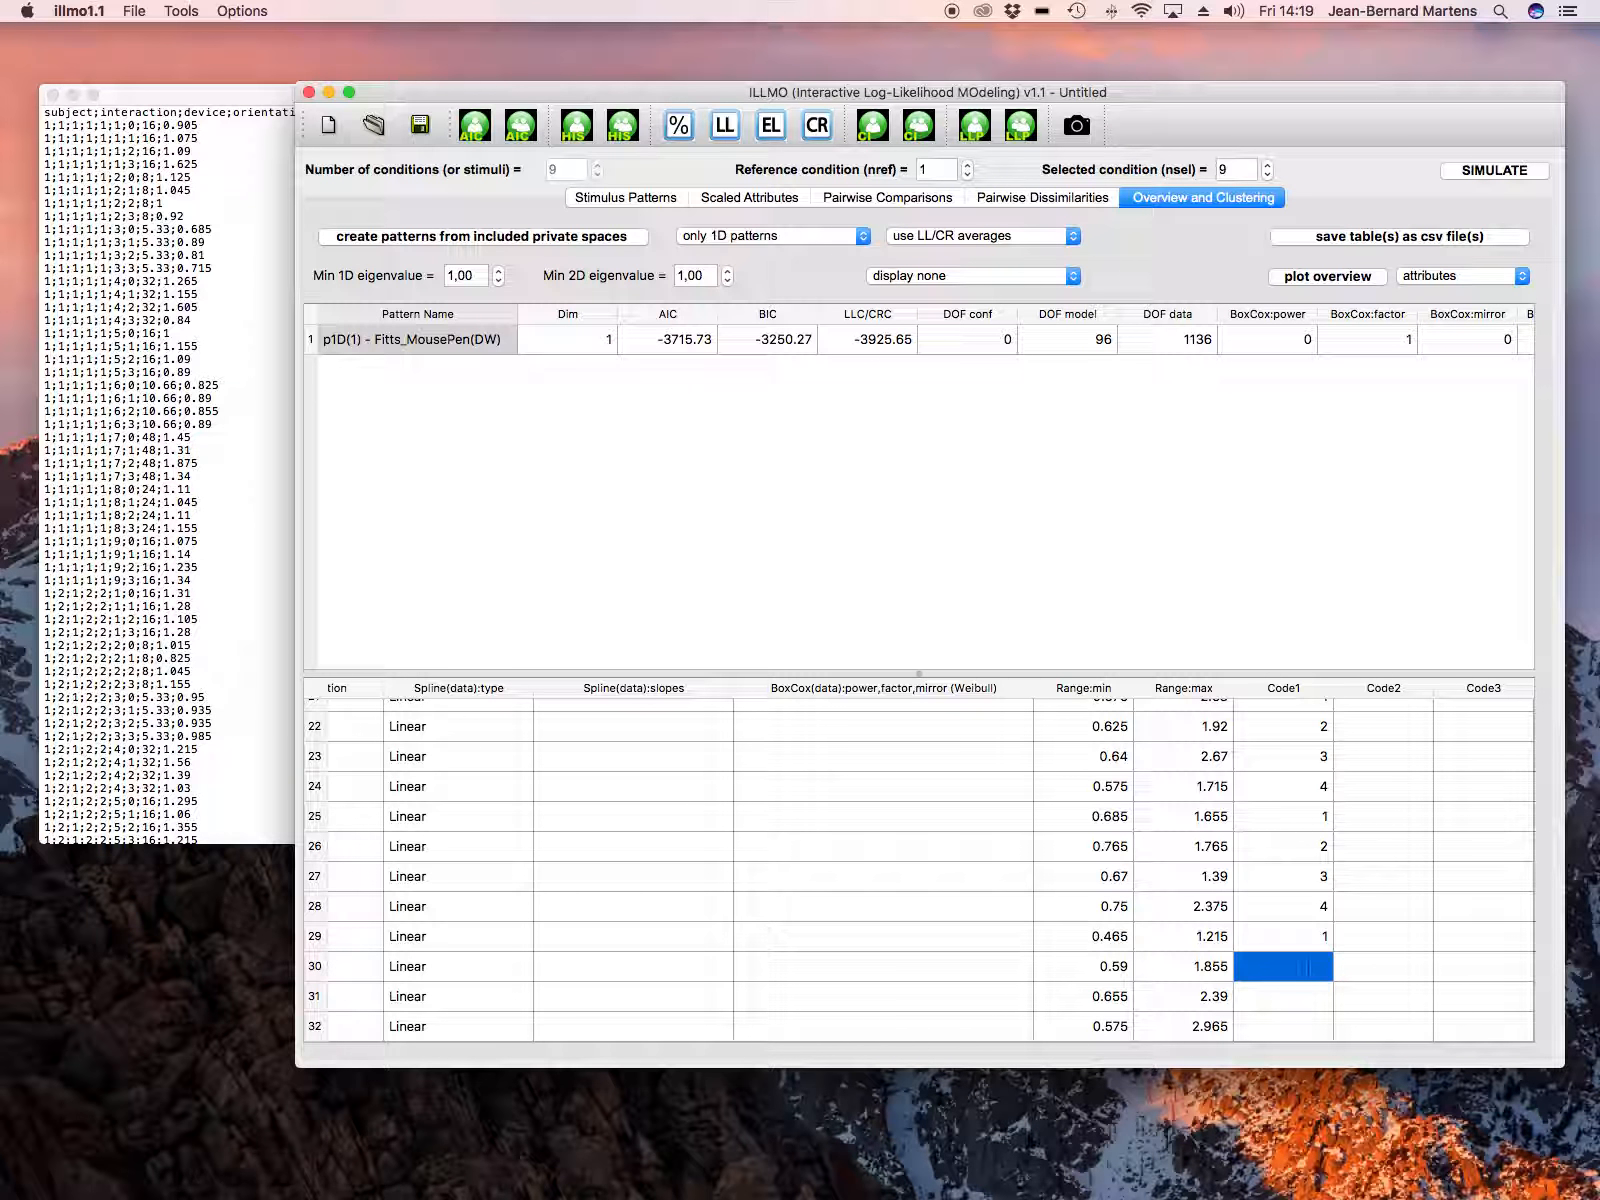
pyautogui.write('2')
pyautogui.click(1306, 996)
pyautogui.write('3')
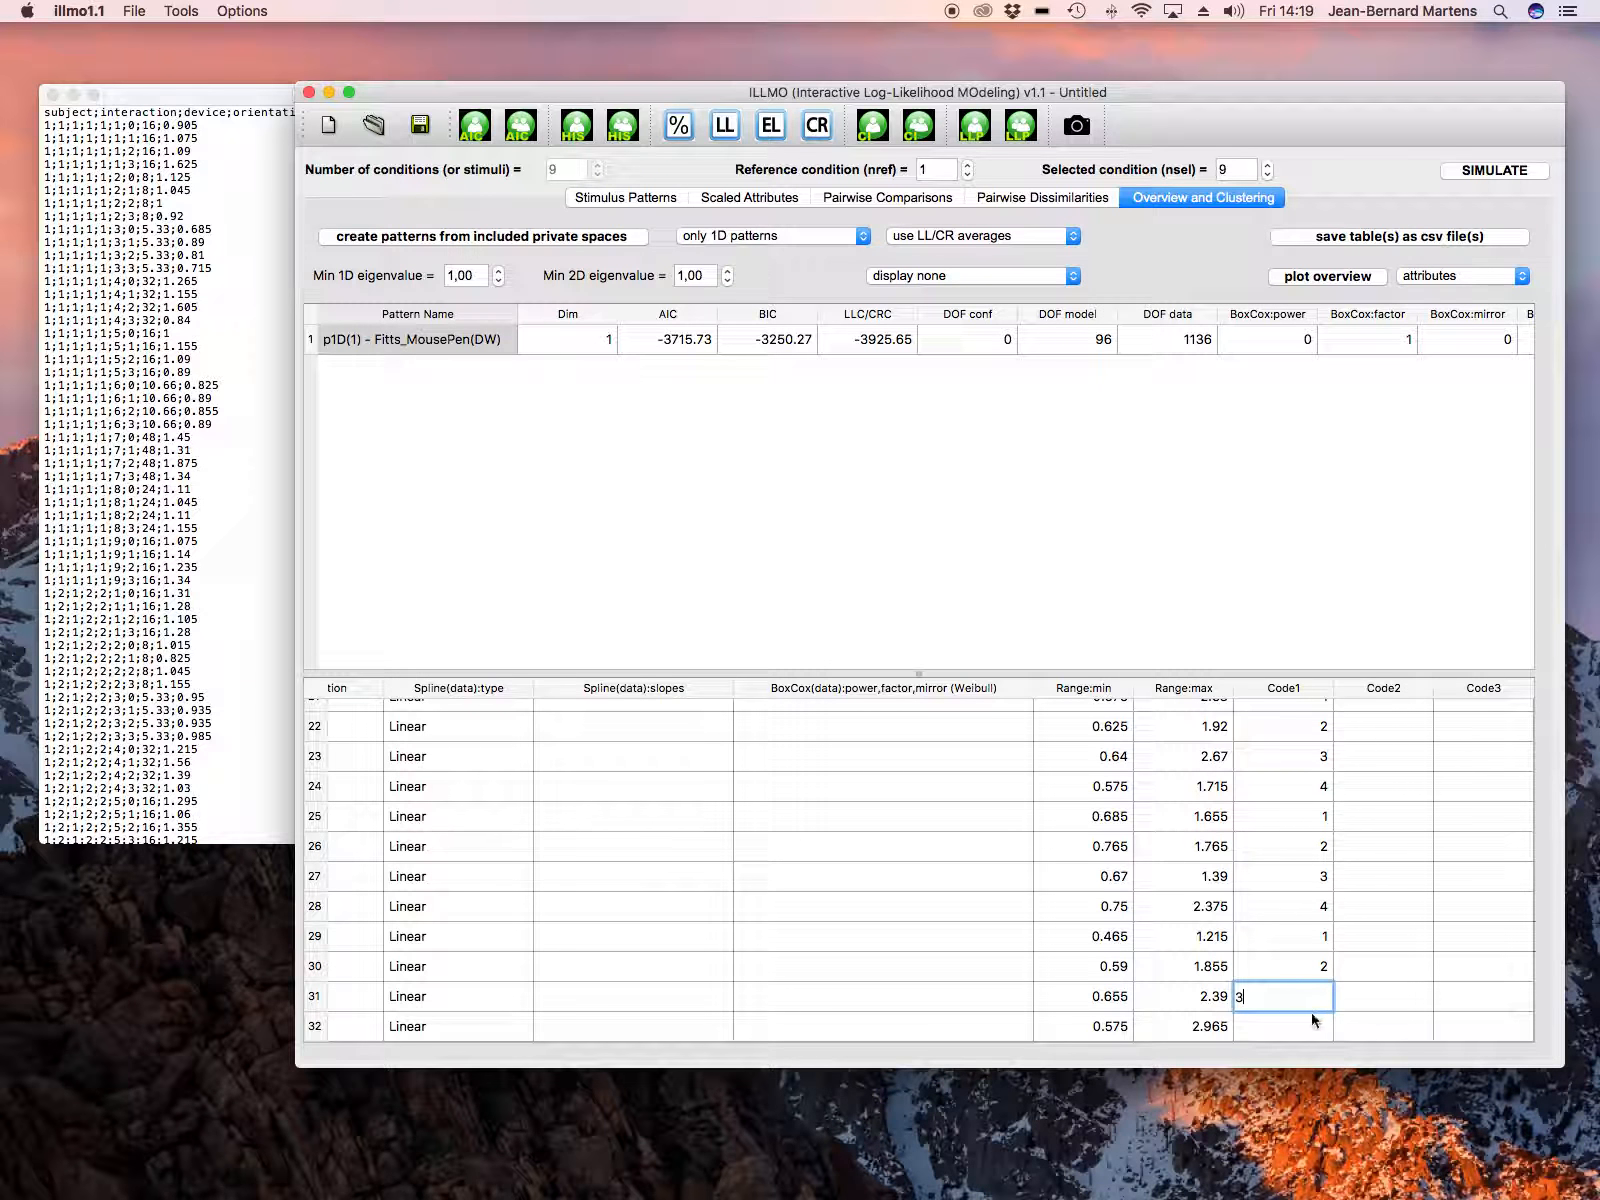
pyautogui.click(1310, 1020)
pyautogui.write('4')
pyautogui.click(1367, 966)
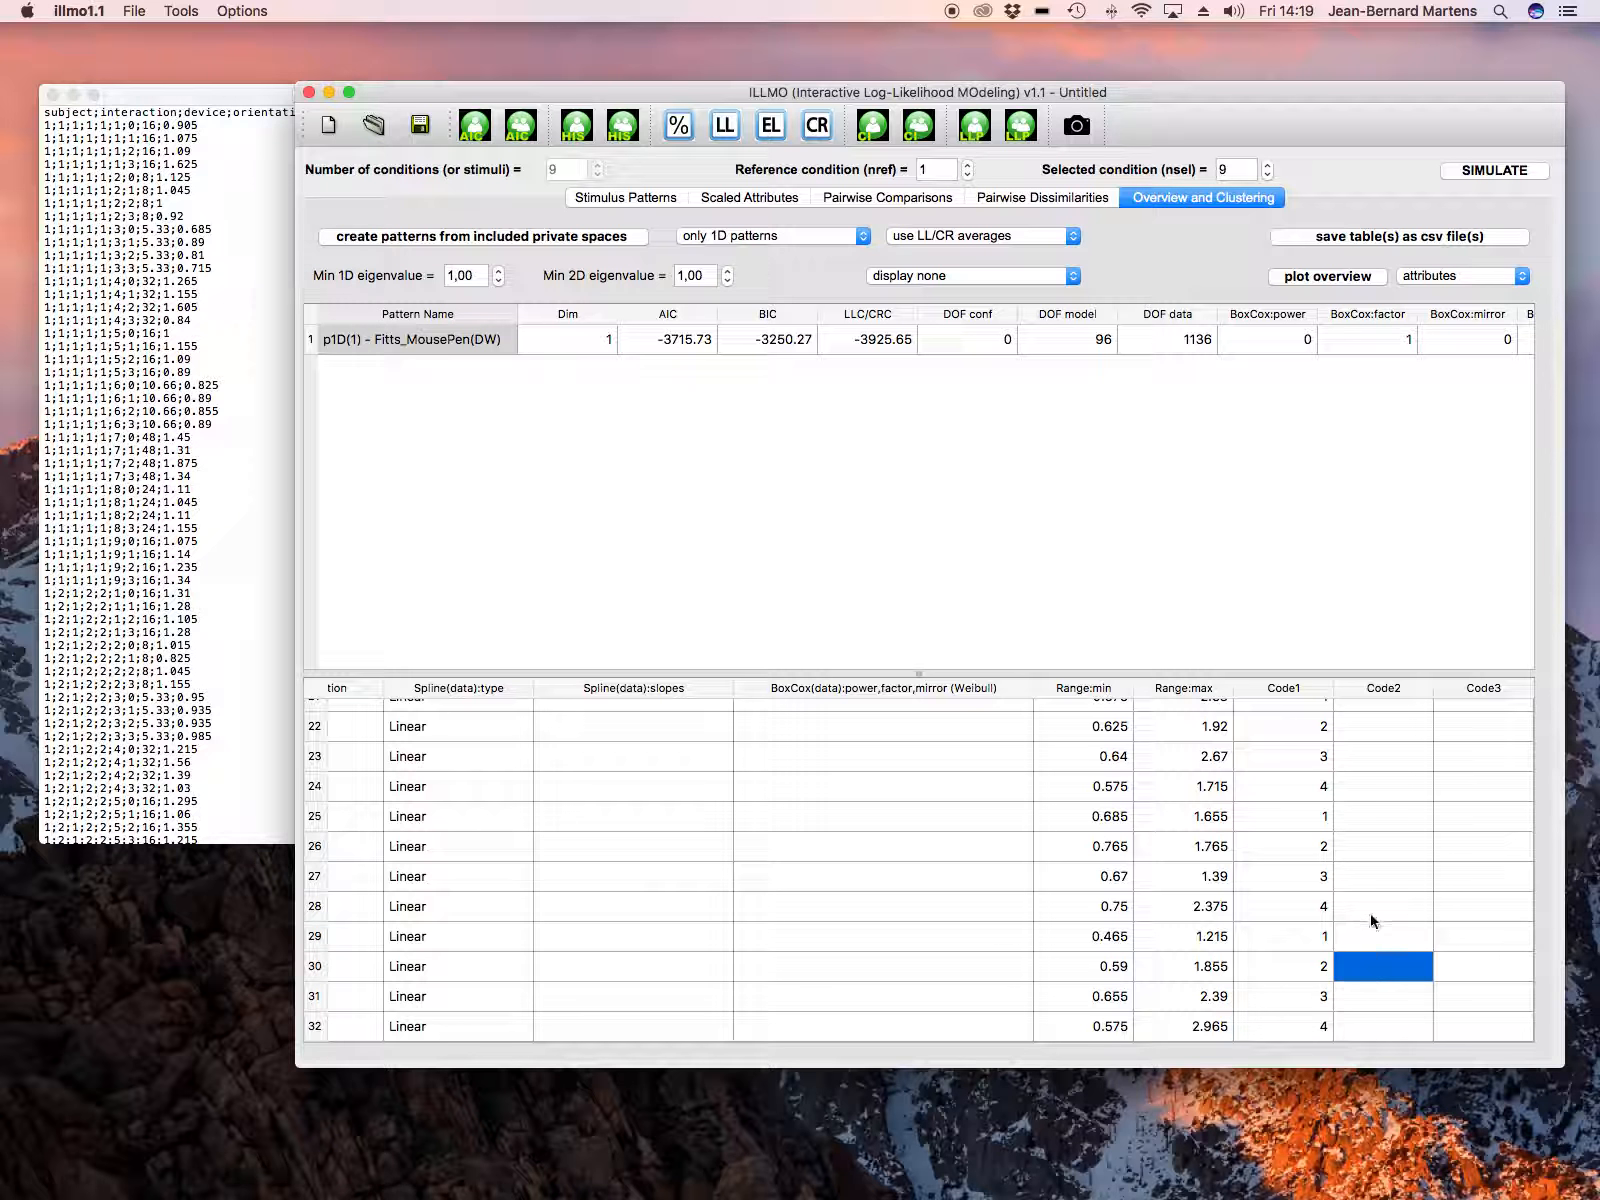
# Step: Save the overview tables as CSV files under the name tst
pyautogui.click(1401, 238)
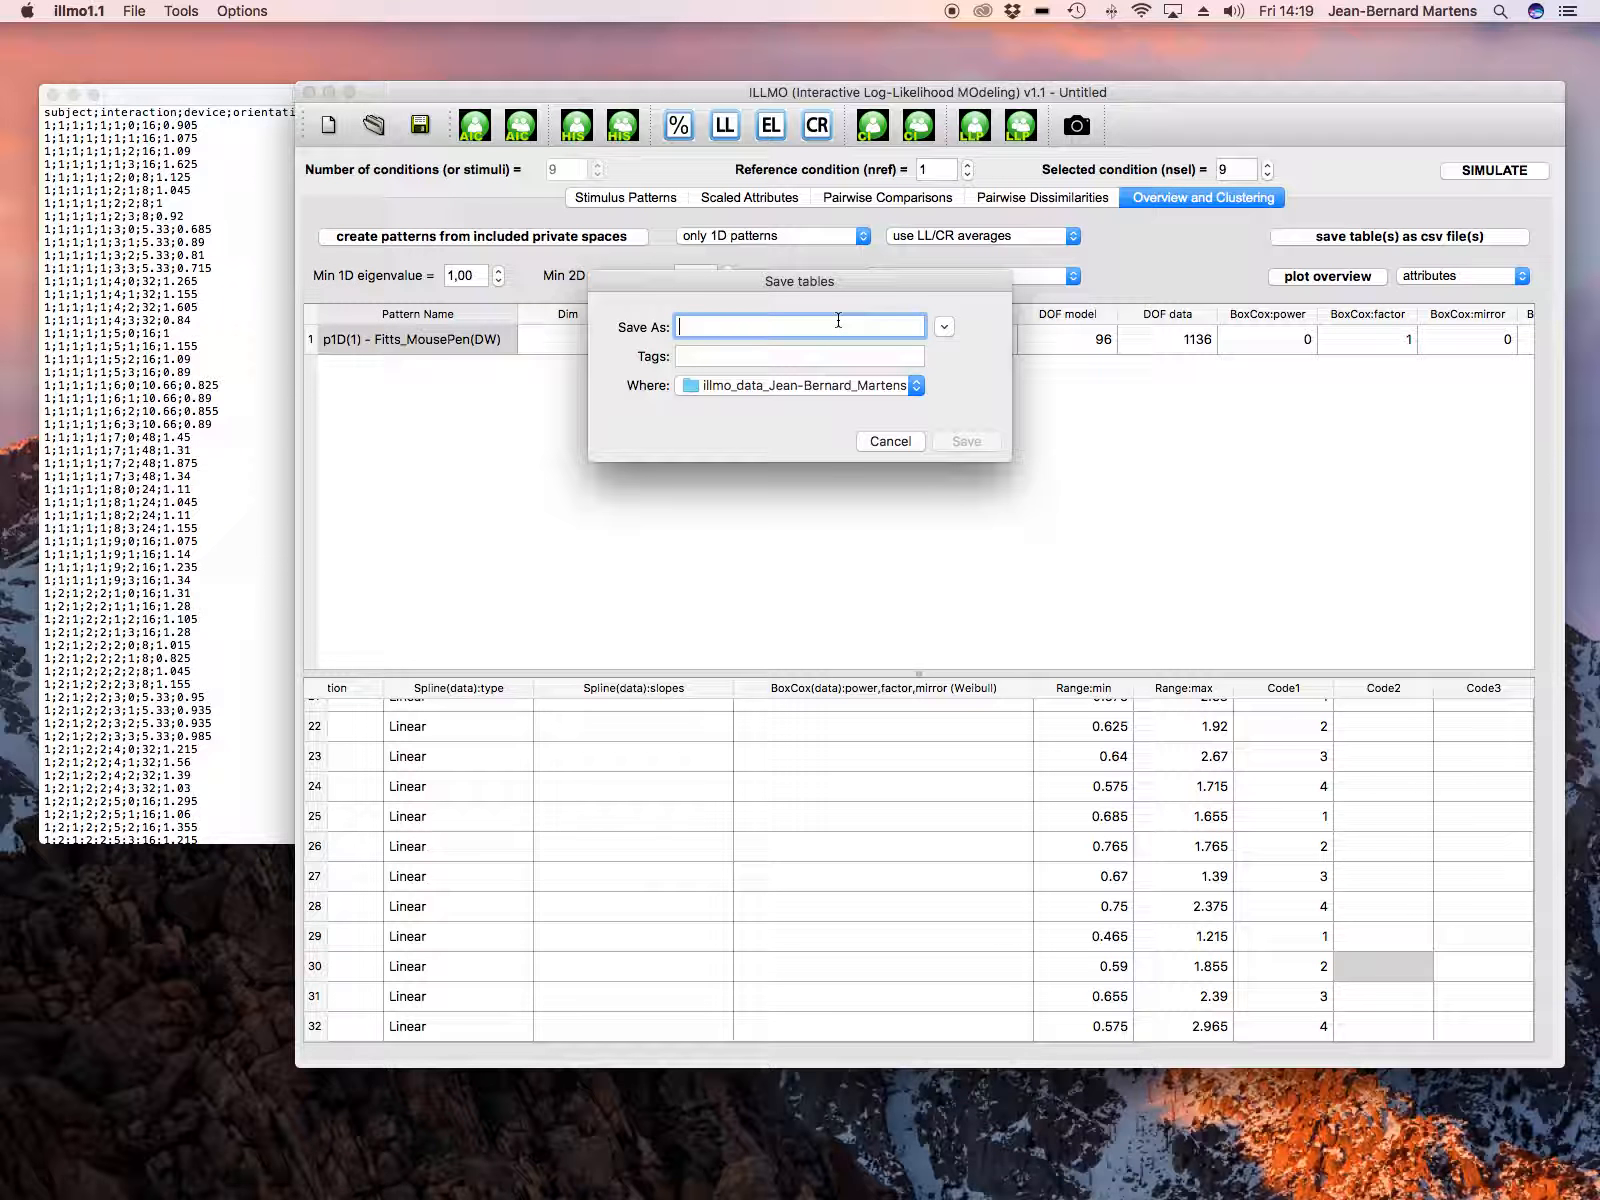
pyautogui.write('tst')
pyautogui.click(978, 443)
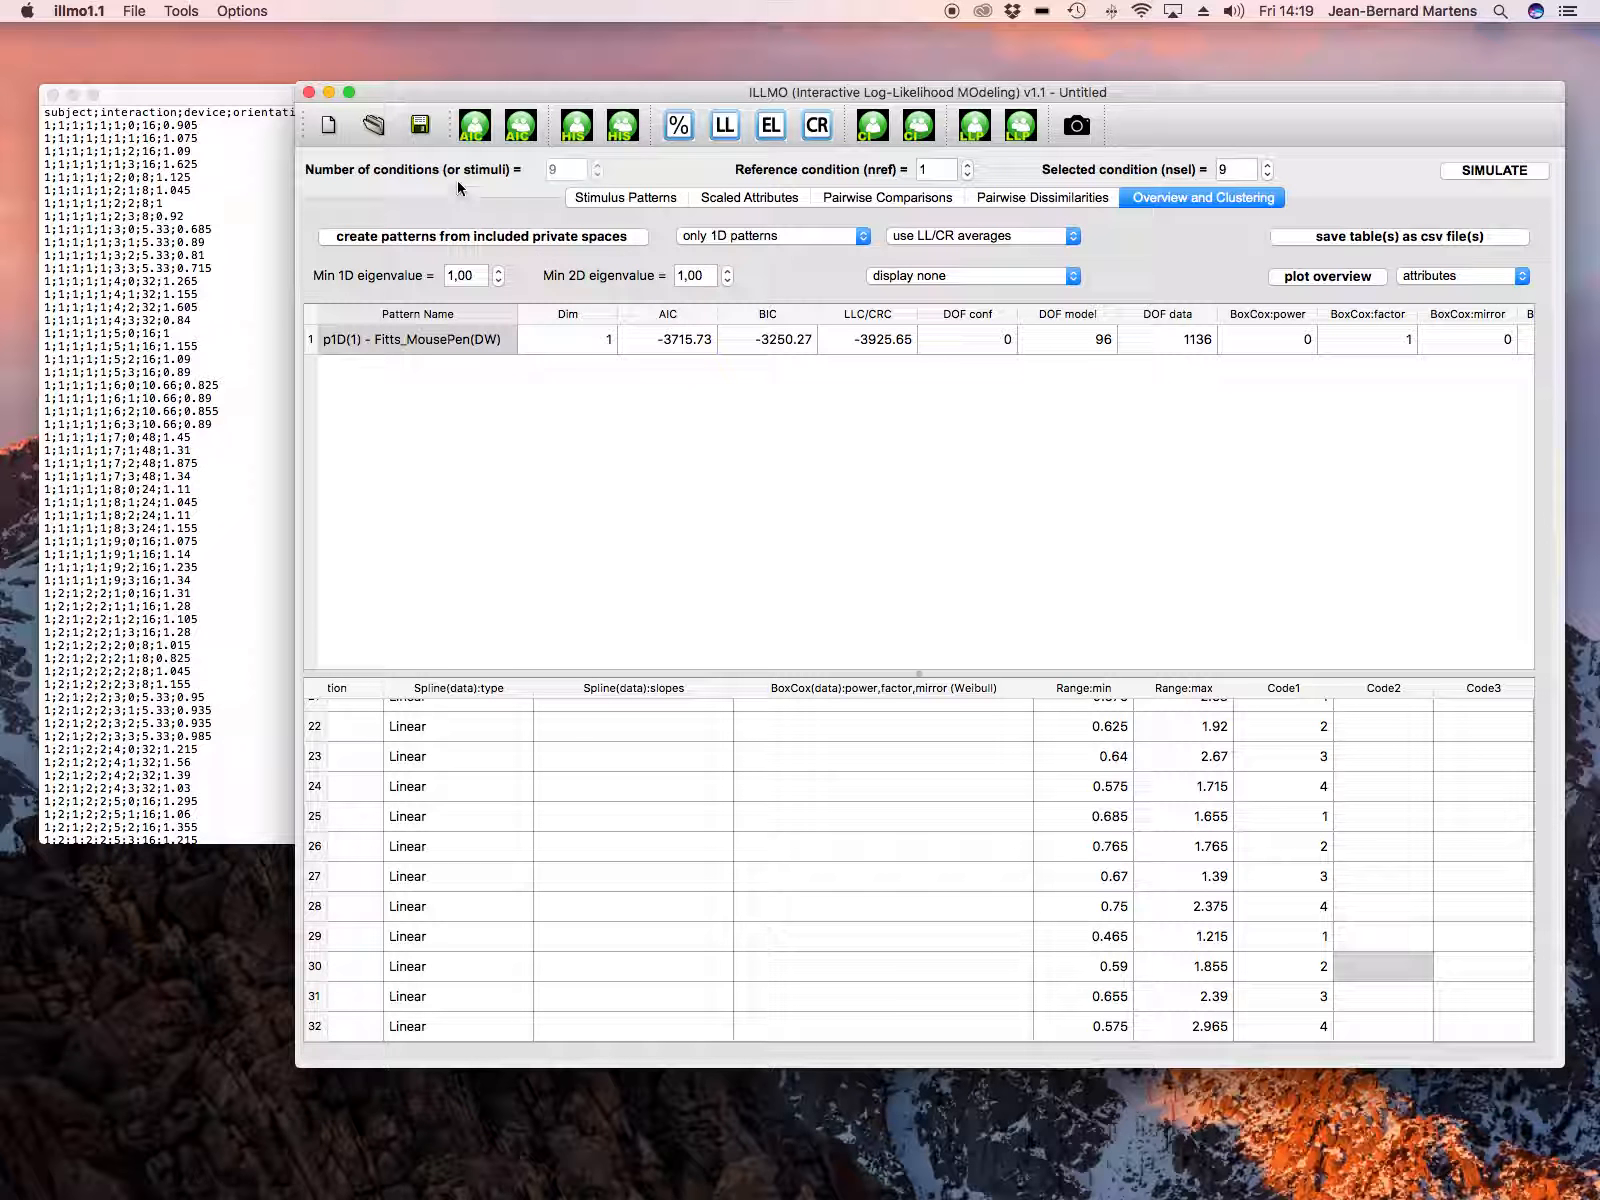
# Step: Create a new project and set its number of conditions to 4
pyautogui.click(332, 128)
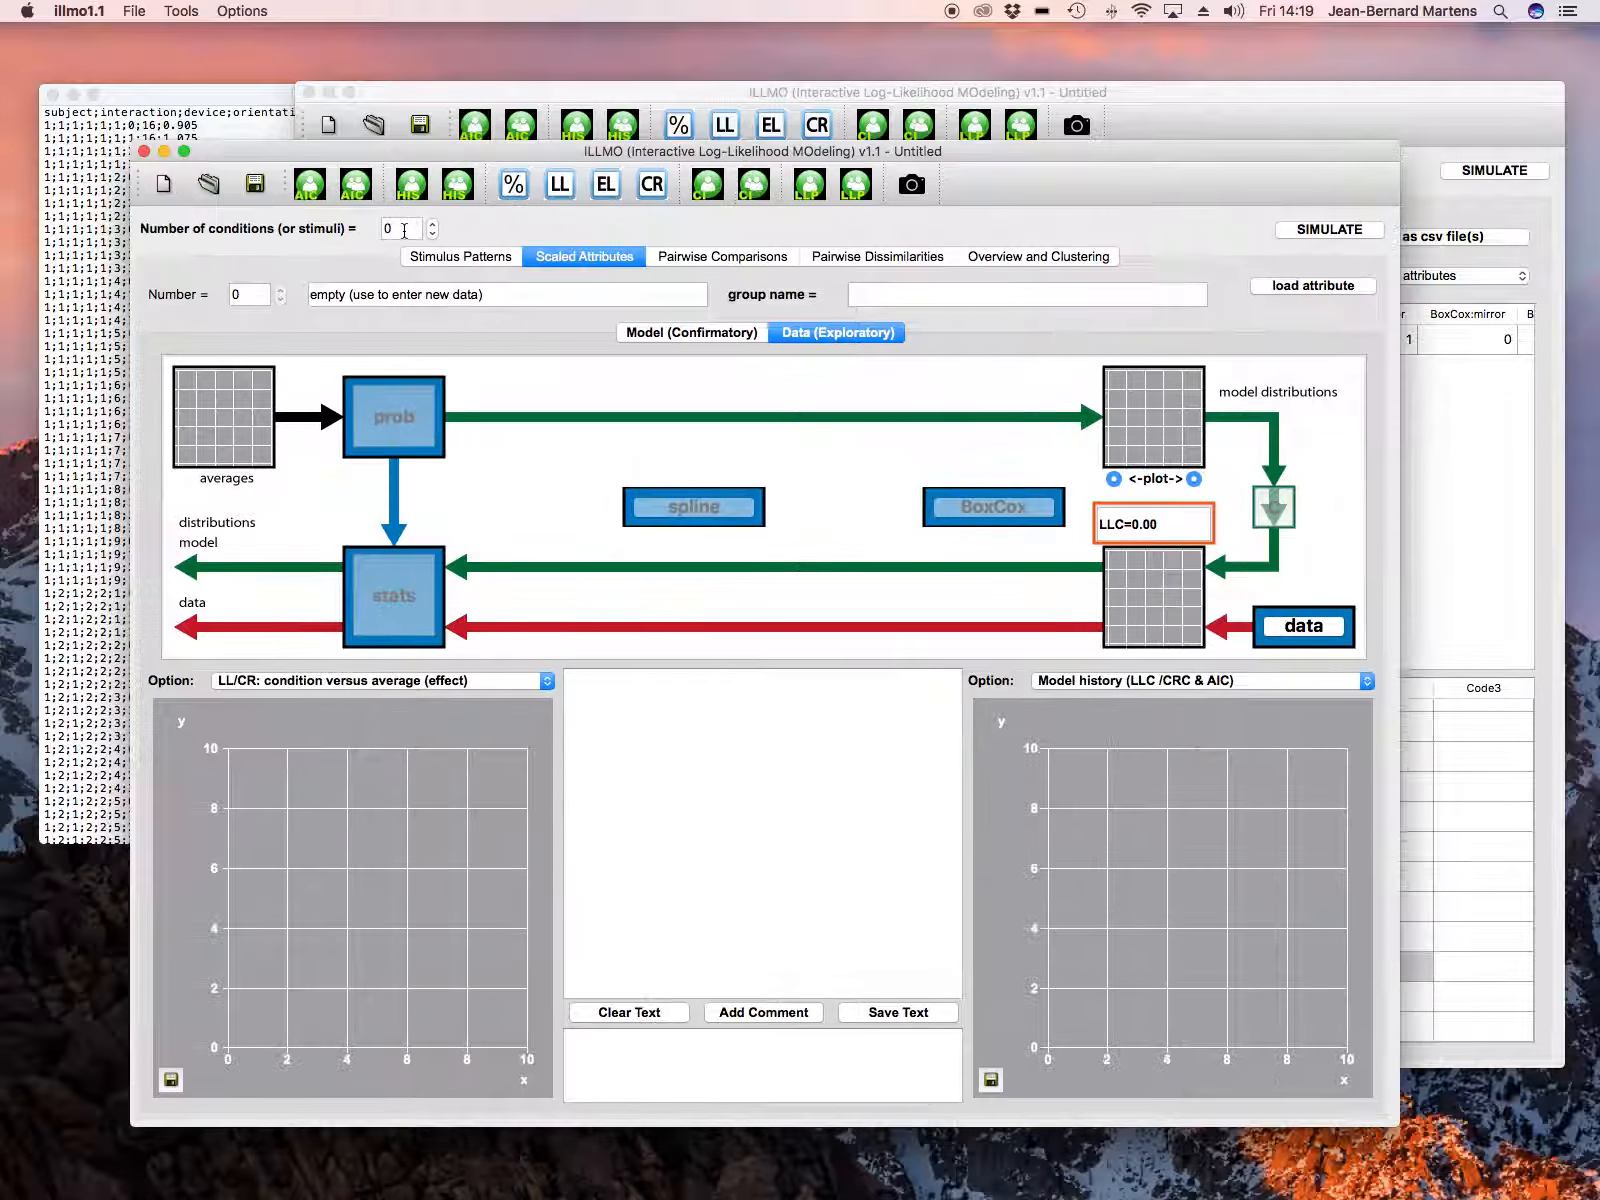
pyautogui.moveTo(430, 146); pyautogui.dragTo(517, 155)
pyautogui.click(386, 228)
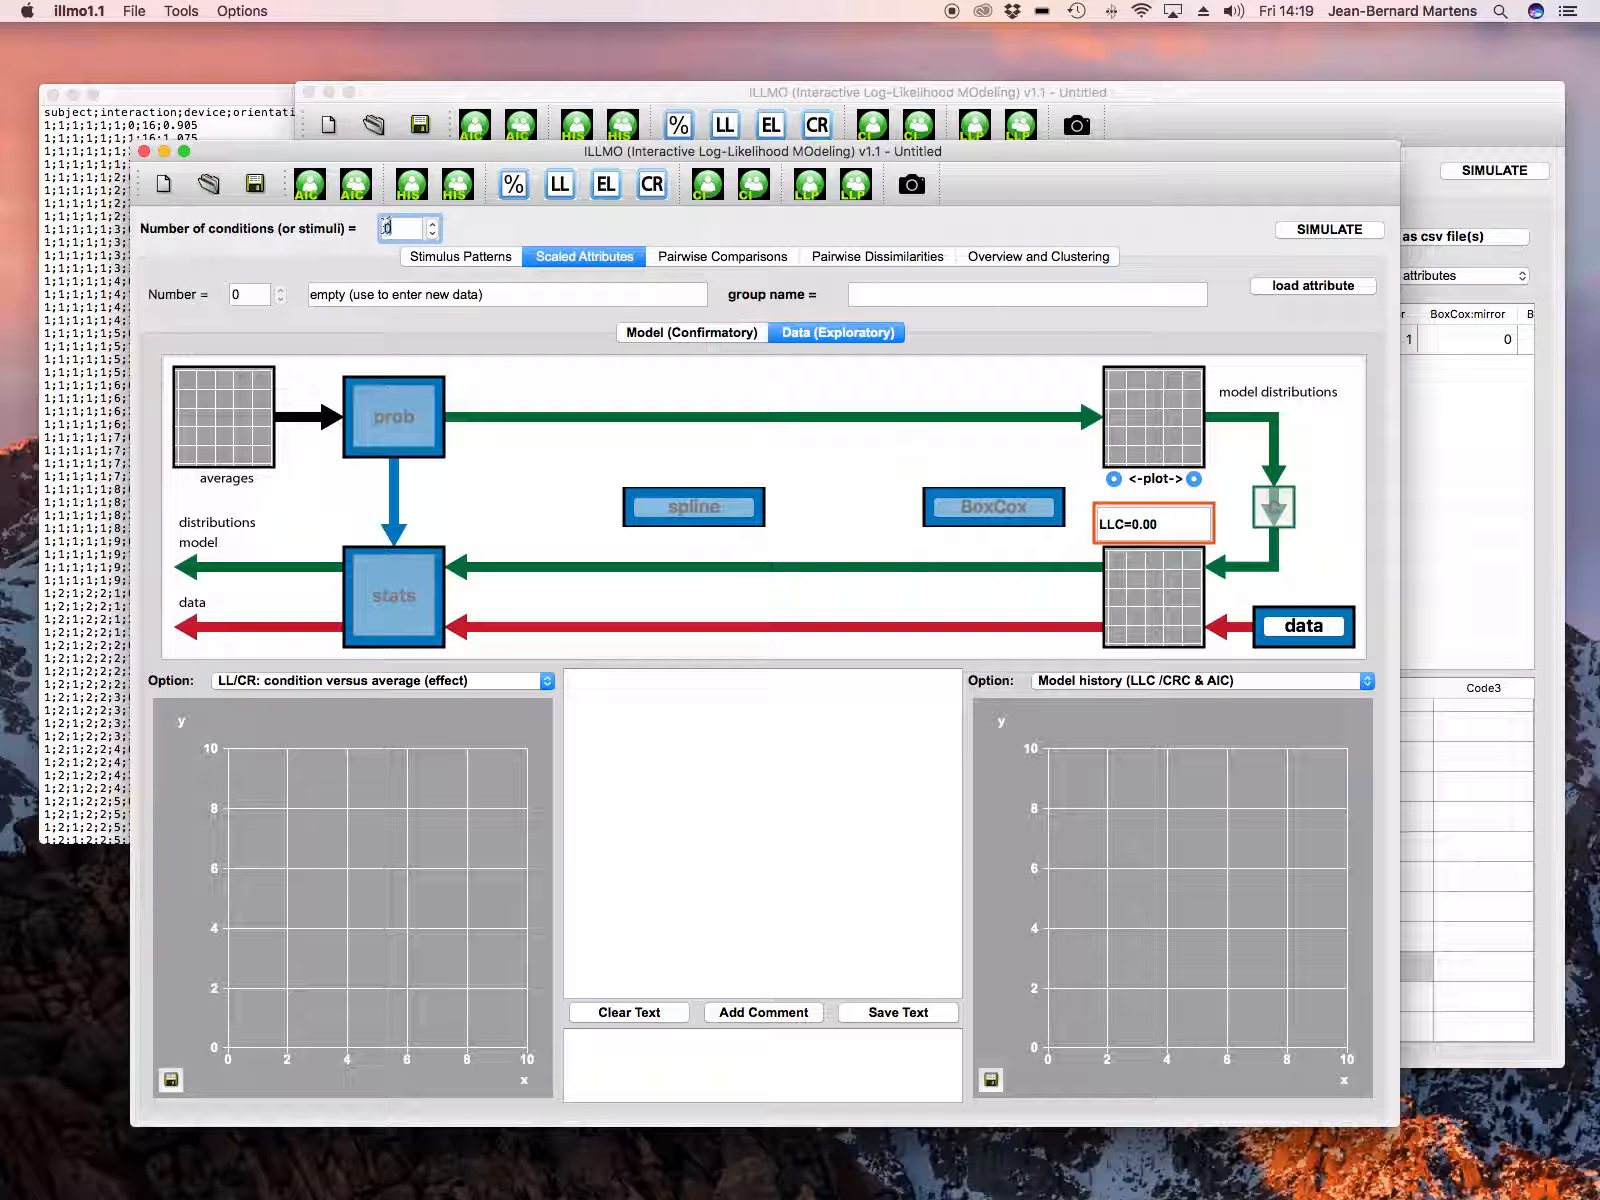
pyautogui.press('BackSpace')
pyautogui.write('4')
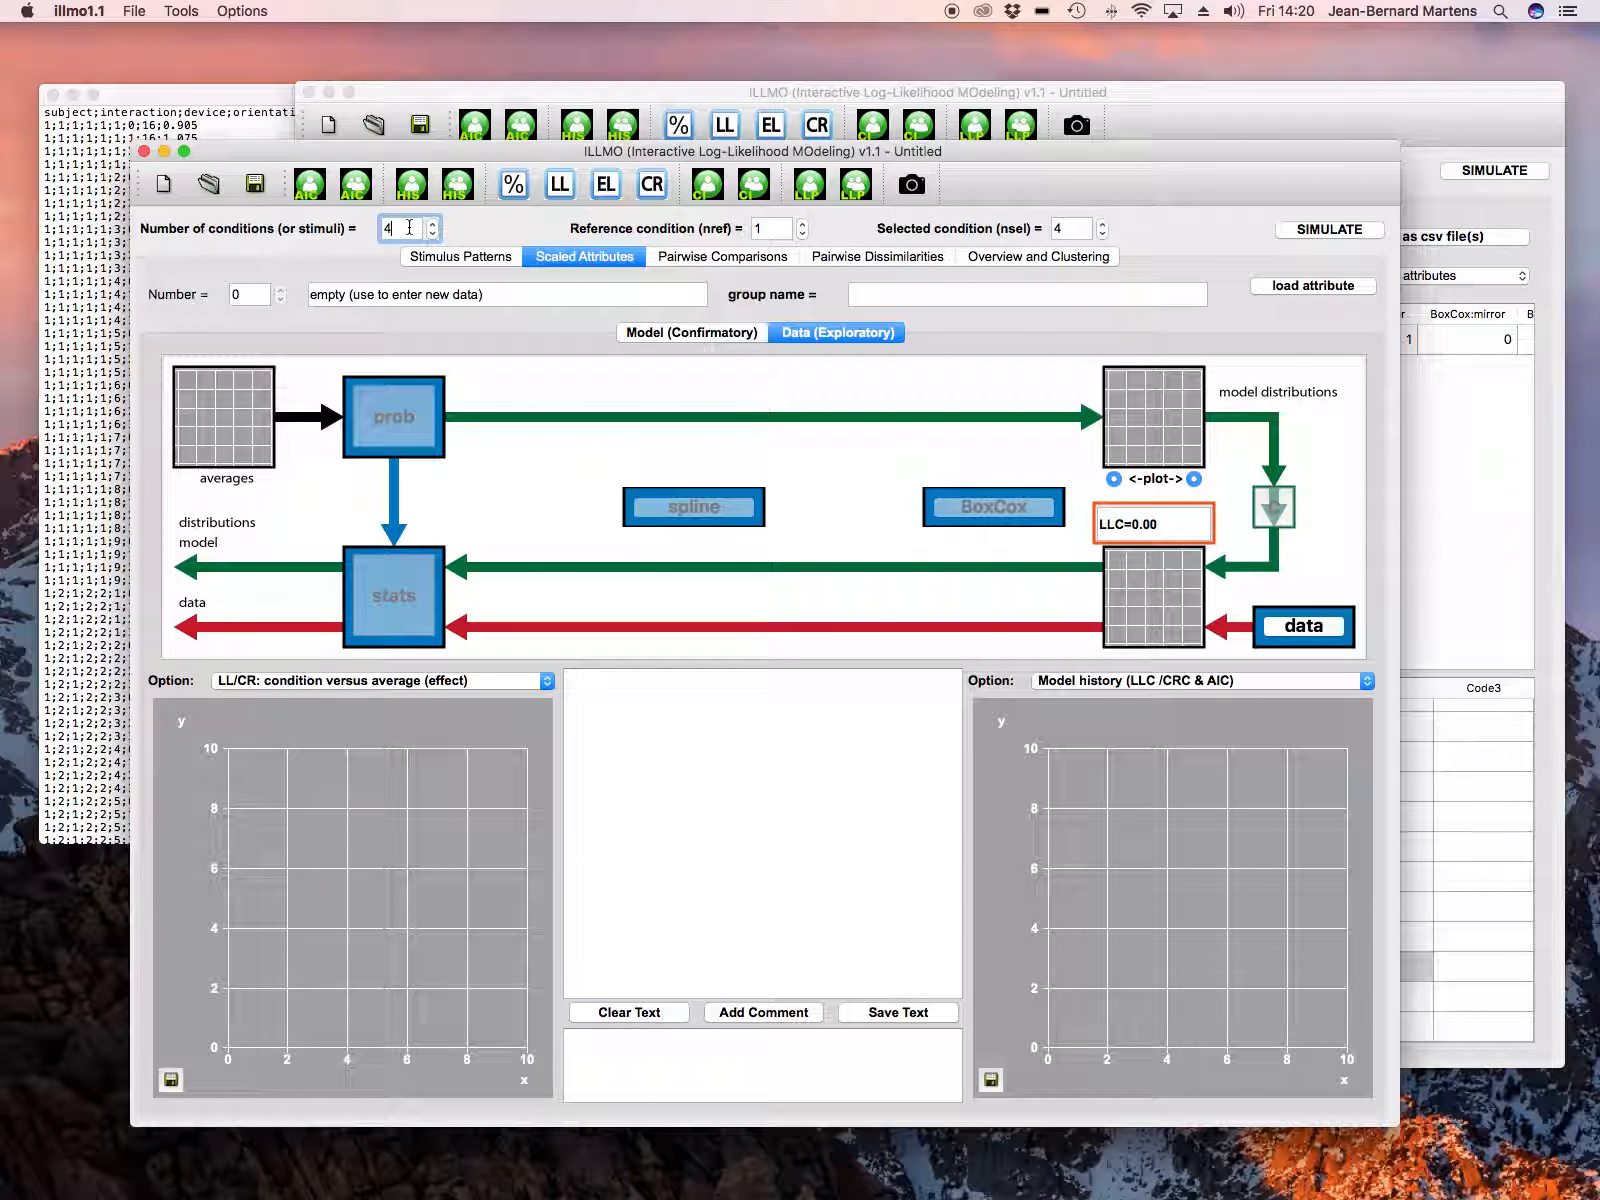
# Step: Open tst_att.csv from the recent data folder as a semicolon-separated CSV file with attributes
pyautogui.click(135, 12)
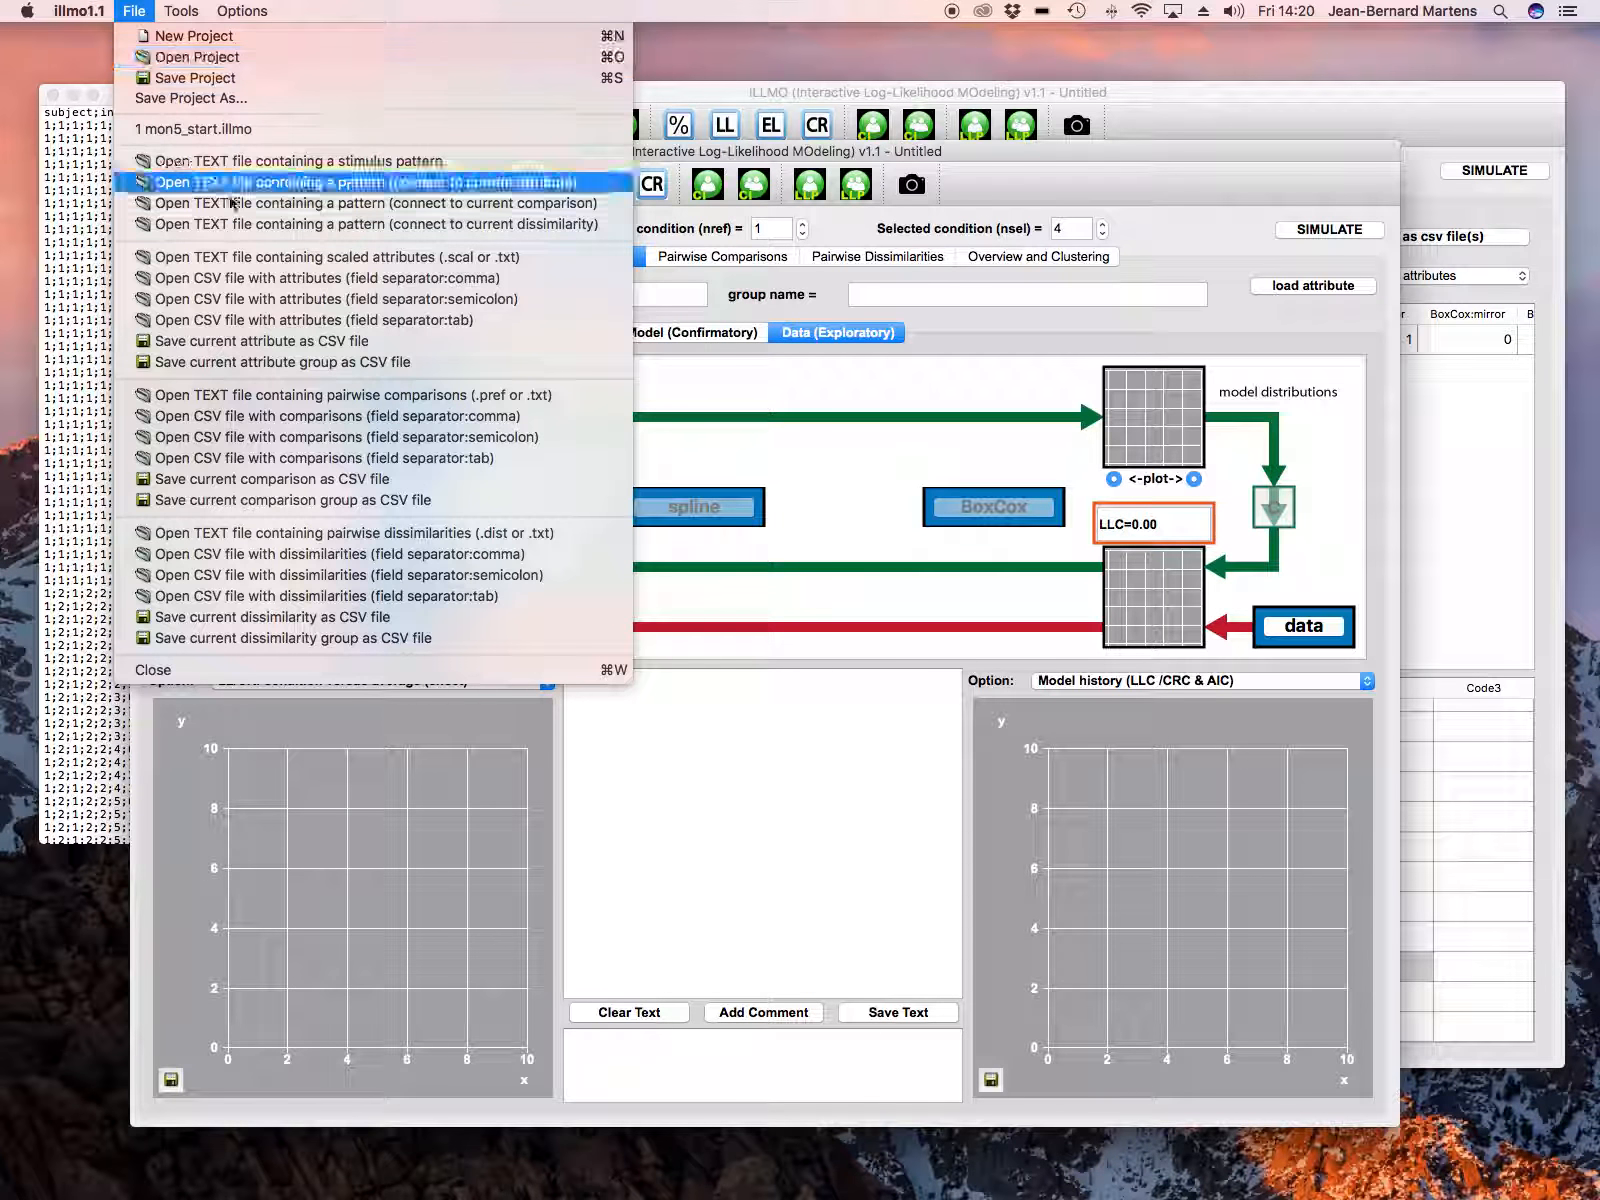
pyautogui.click(333, 300)
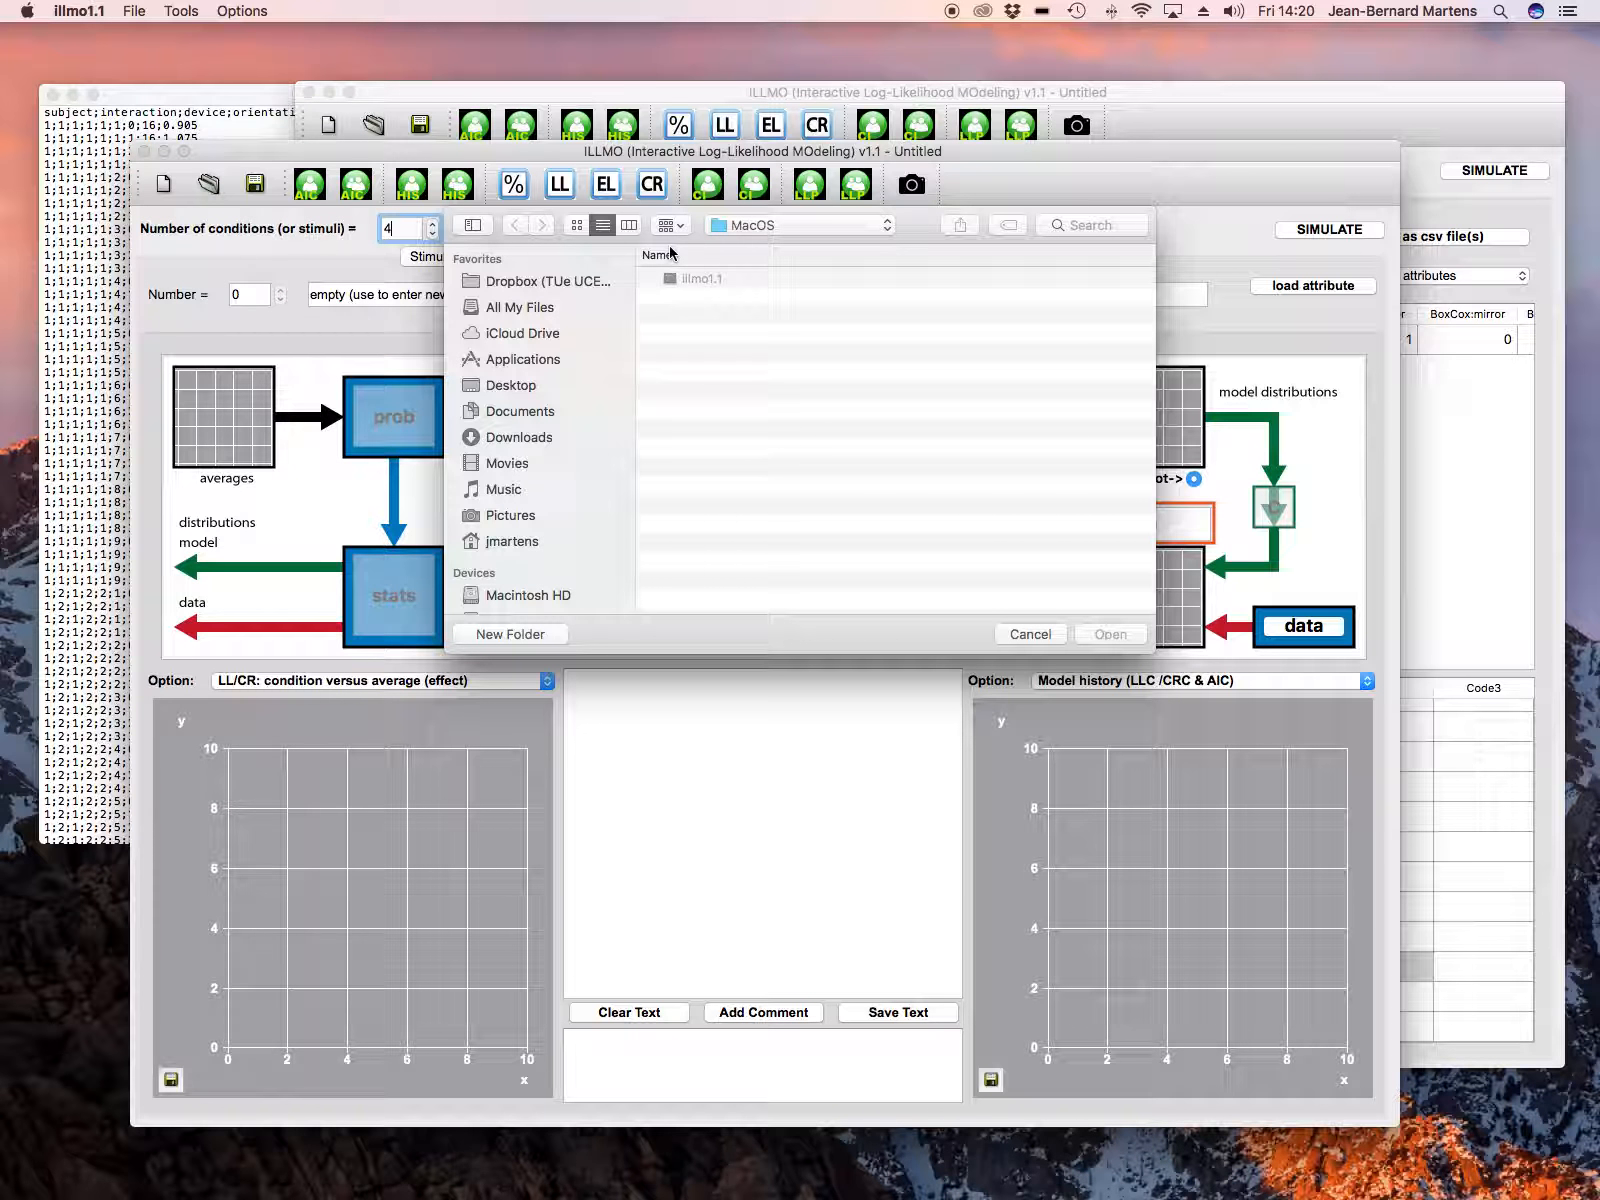
pyautogui.click(800, 225)
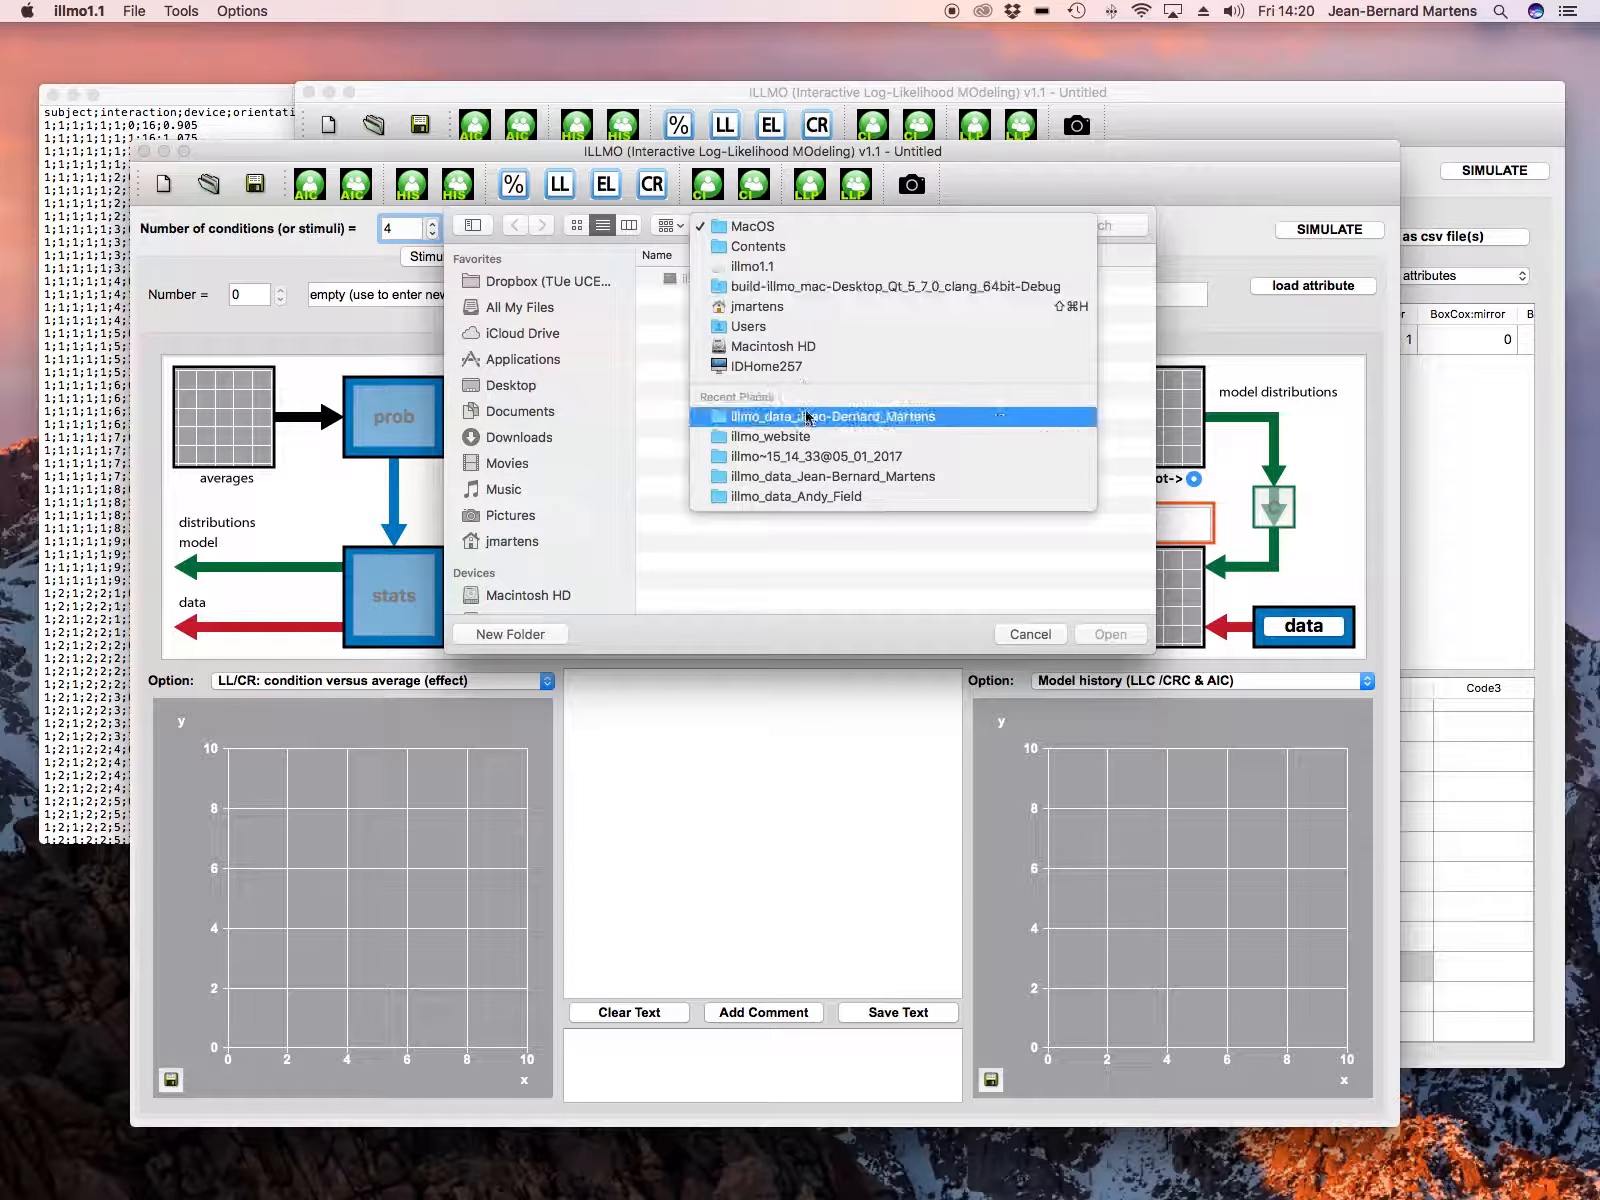
pyautogui.click(806, 419)
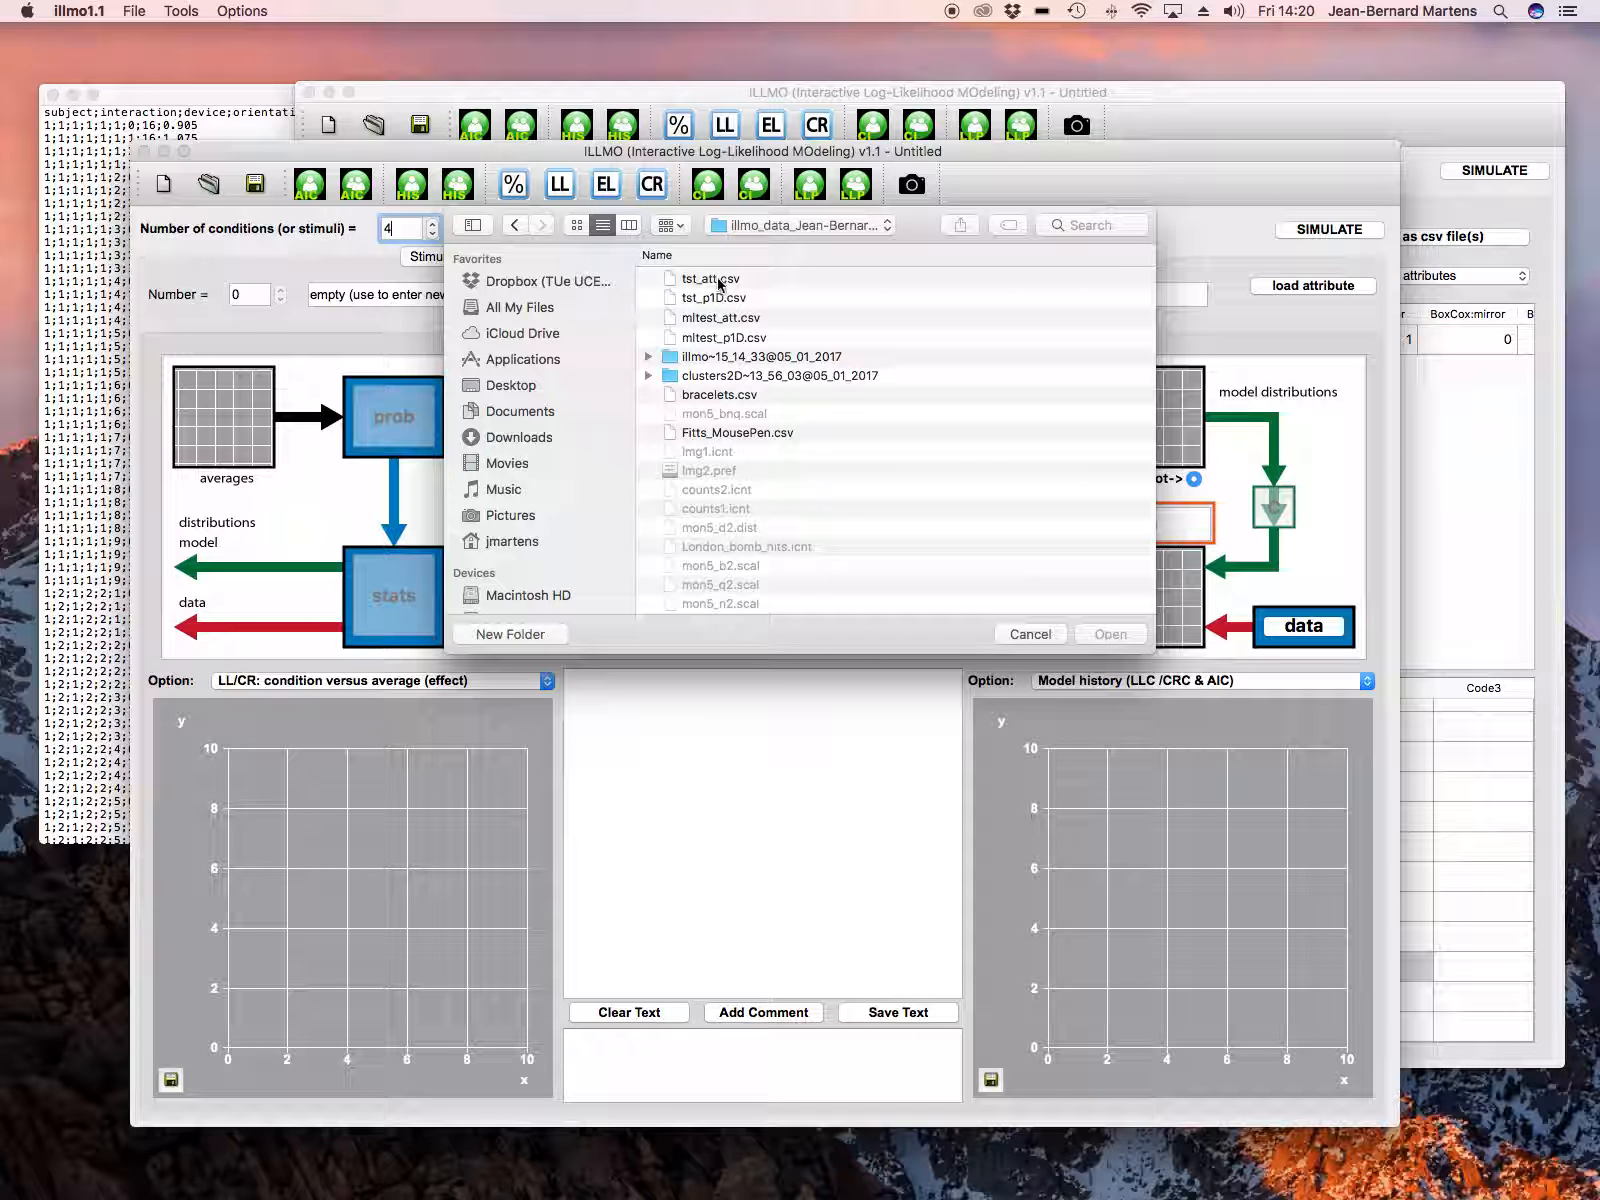
pyautogui.click(719, 284)
pyautogui.doubleClick(719, 284)
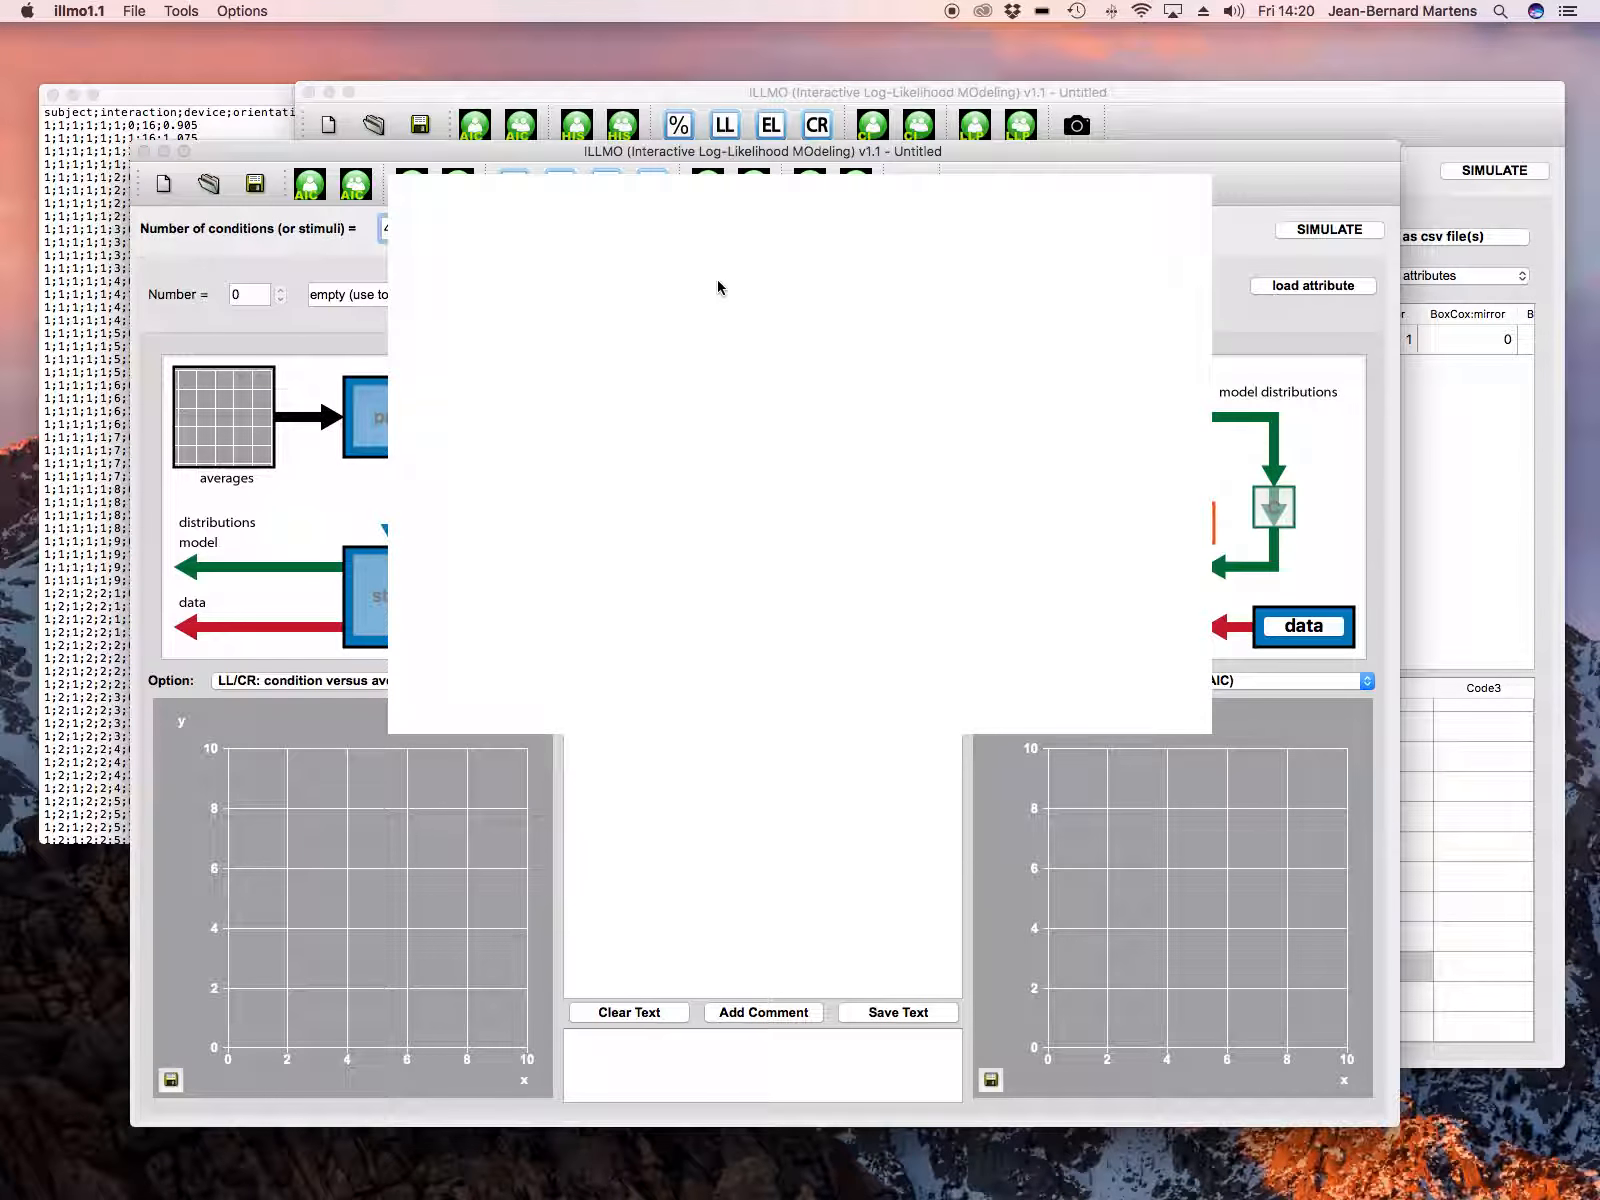
pyautogui.click(866, 614)
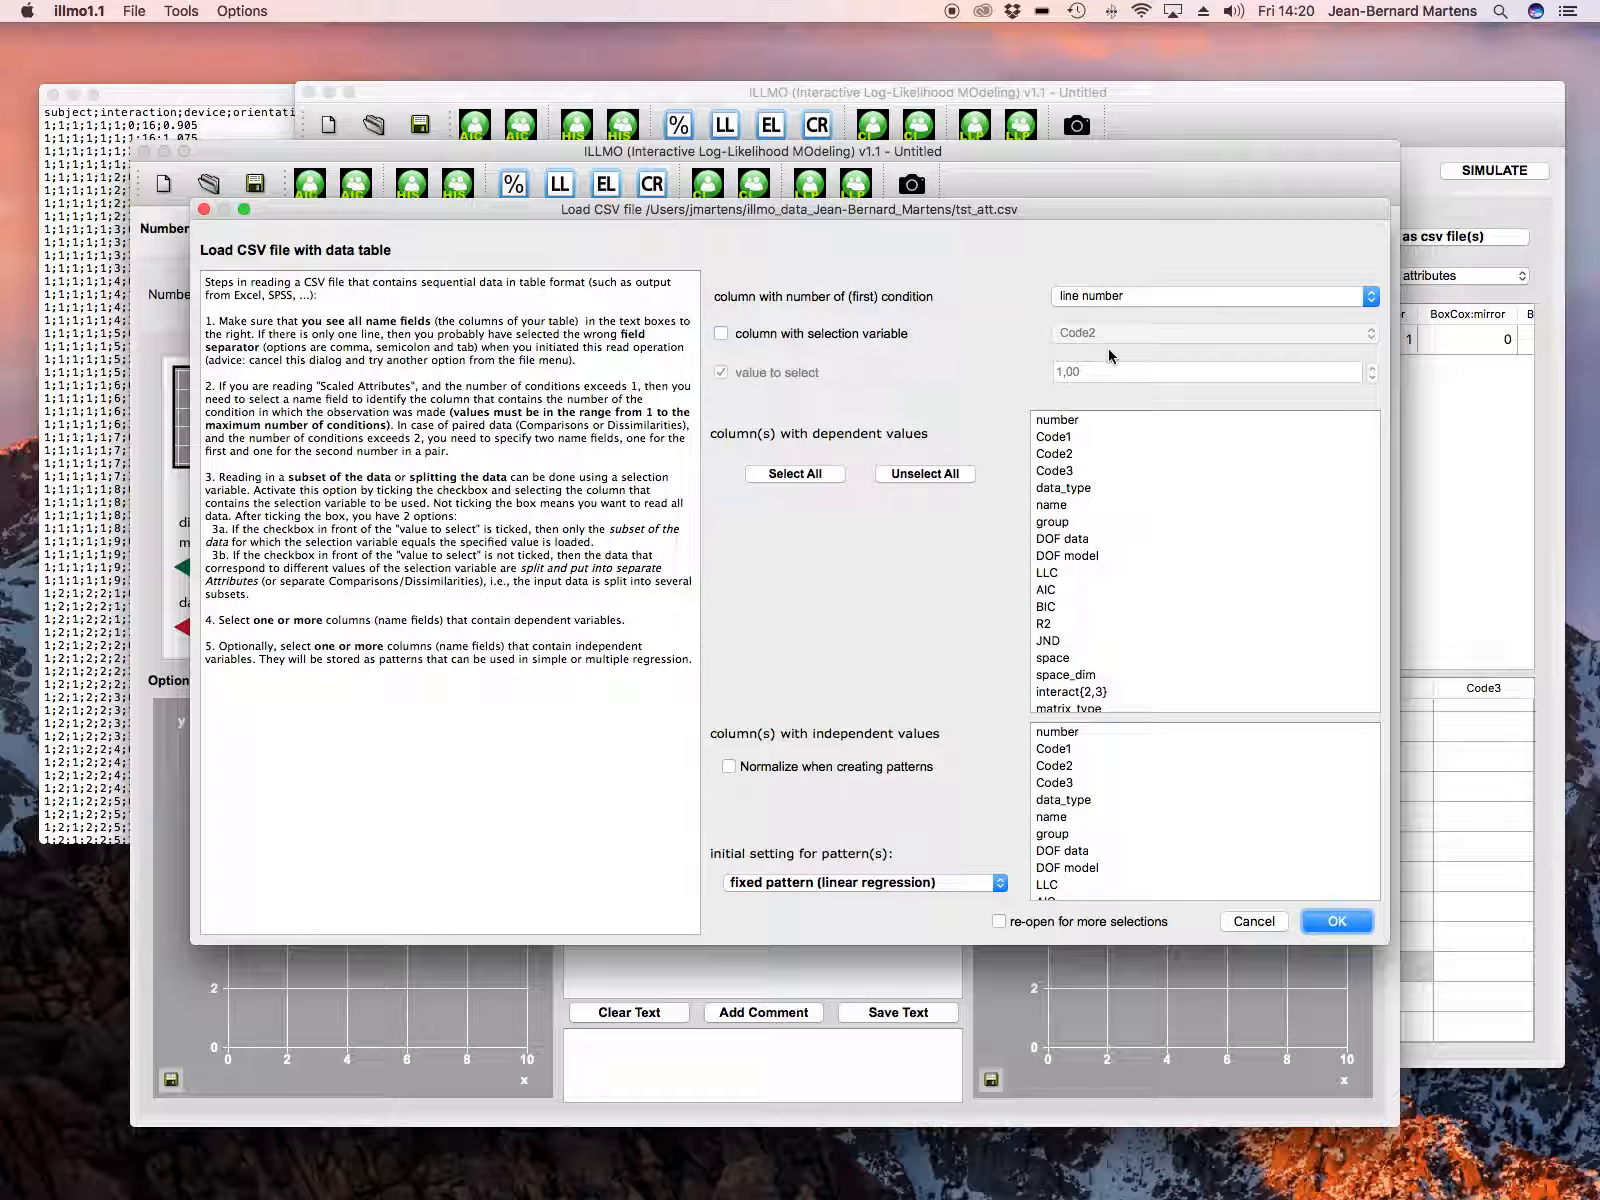
# Step: Load the CSV data with Code1 as the condition column and gain and offset as the dependent values
pyautogui.click(1117, 297)
pyautogui.click(1092, 330)
pyautogui.scroll(-3, 1088, 556)
pyautogui.scroll(-3, 1087, 556)
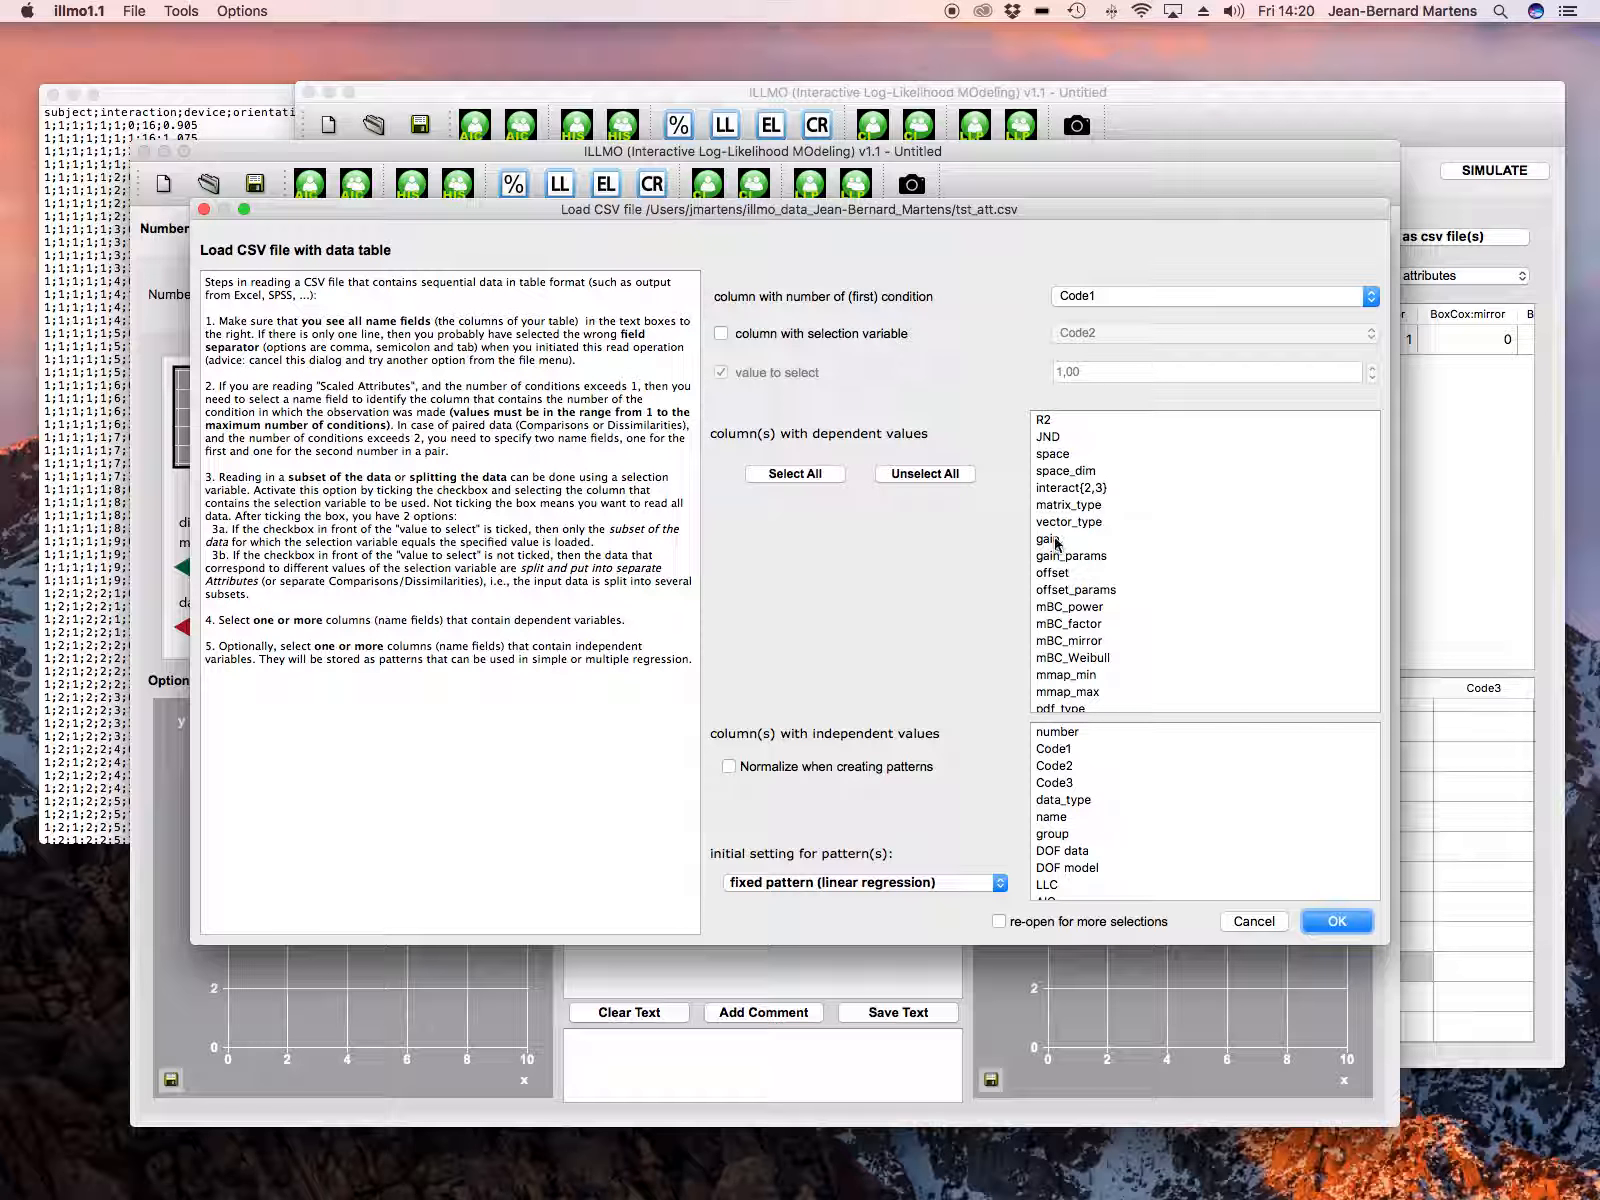
pyautogui.click(1056, 543)
pyautogui.keyDown('super'); pyautogui.click(1070, 575); pyautogui.keyUp('super')
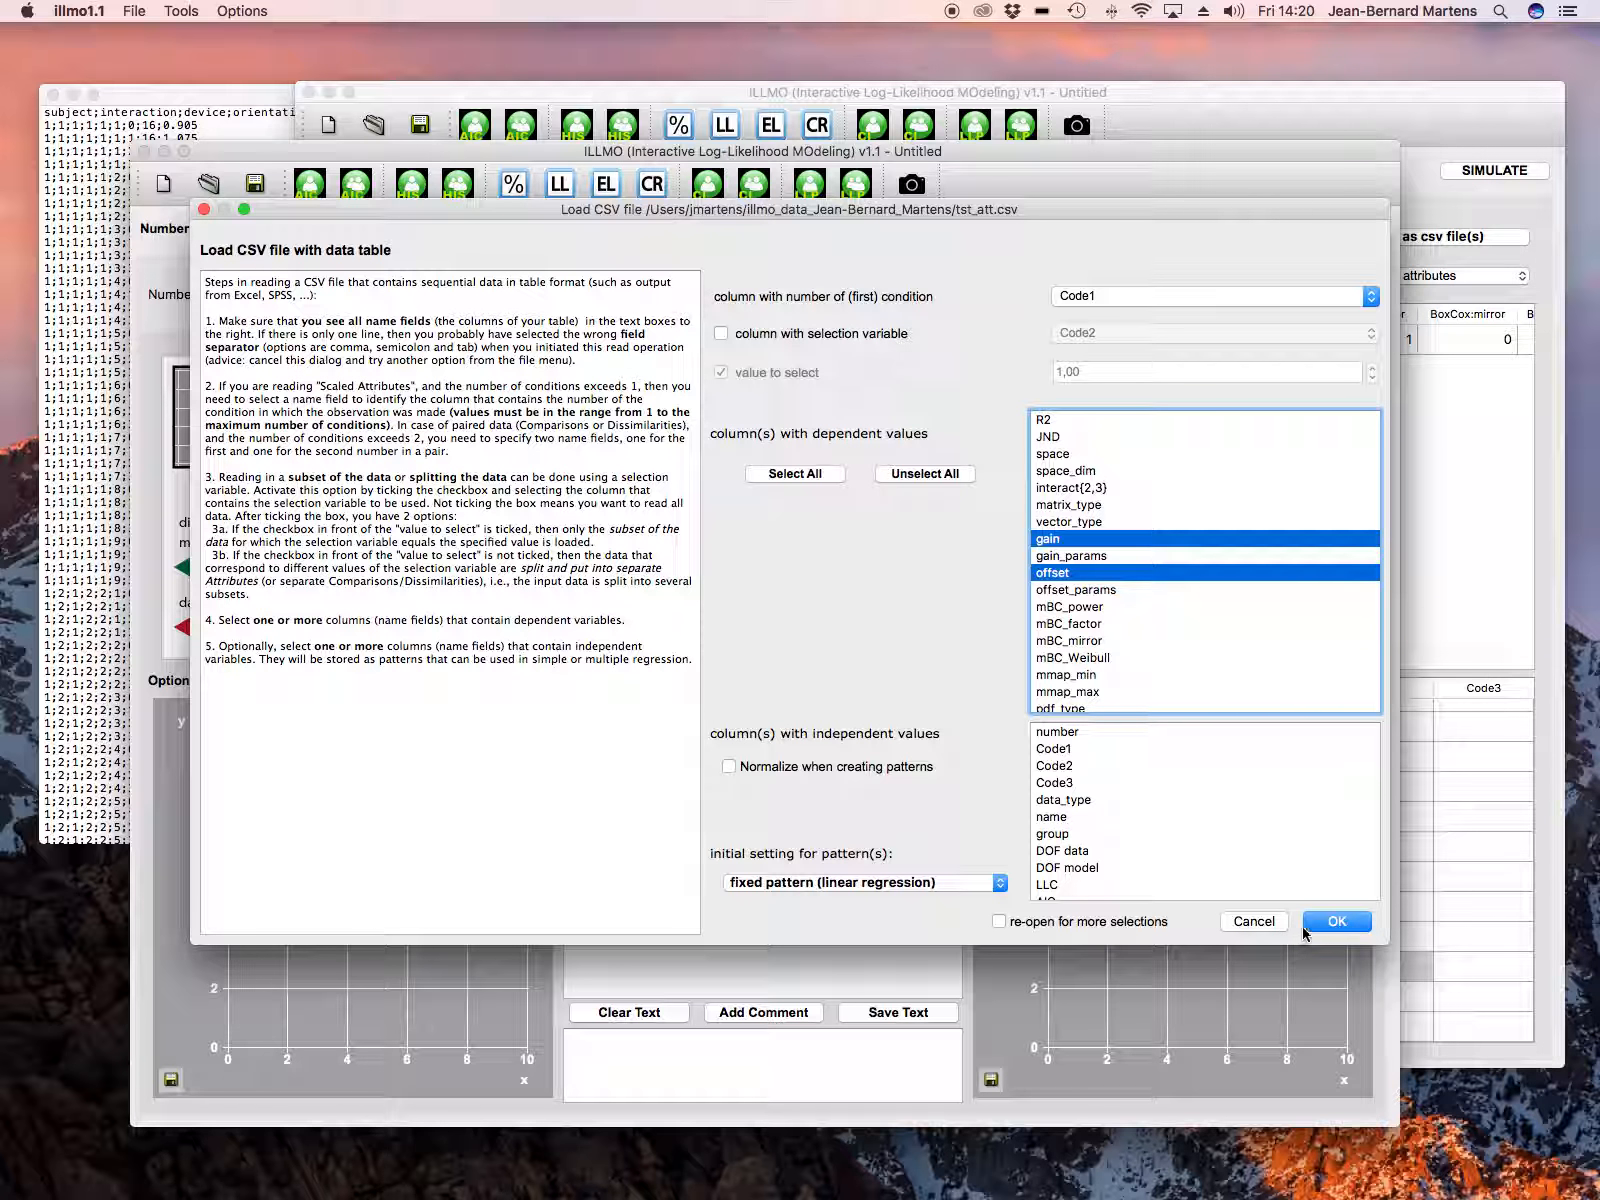
pyautogui.click(1333, 921)
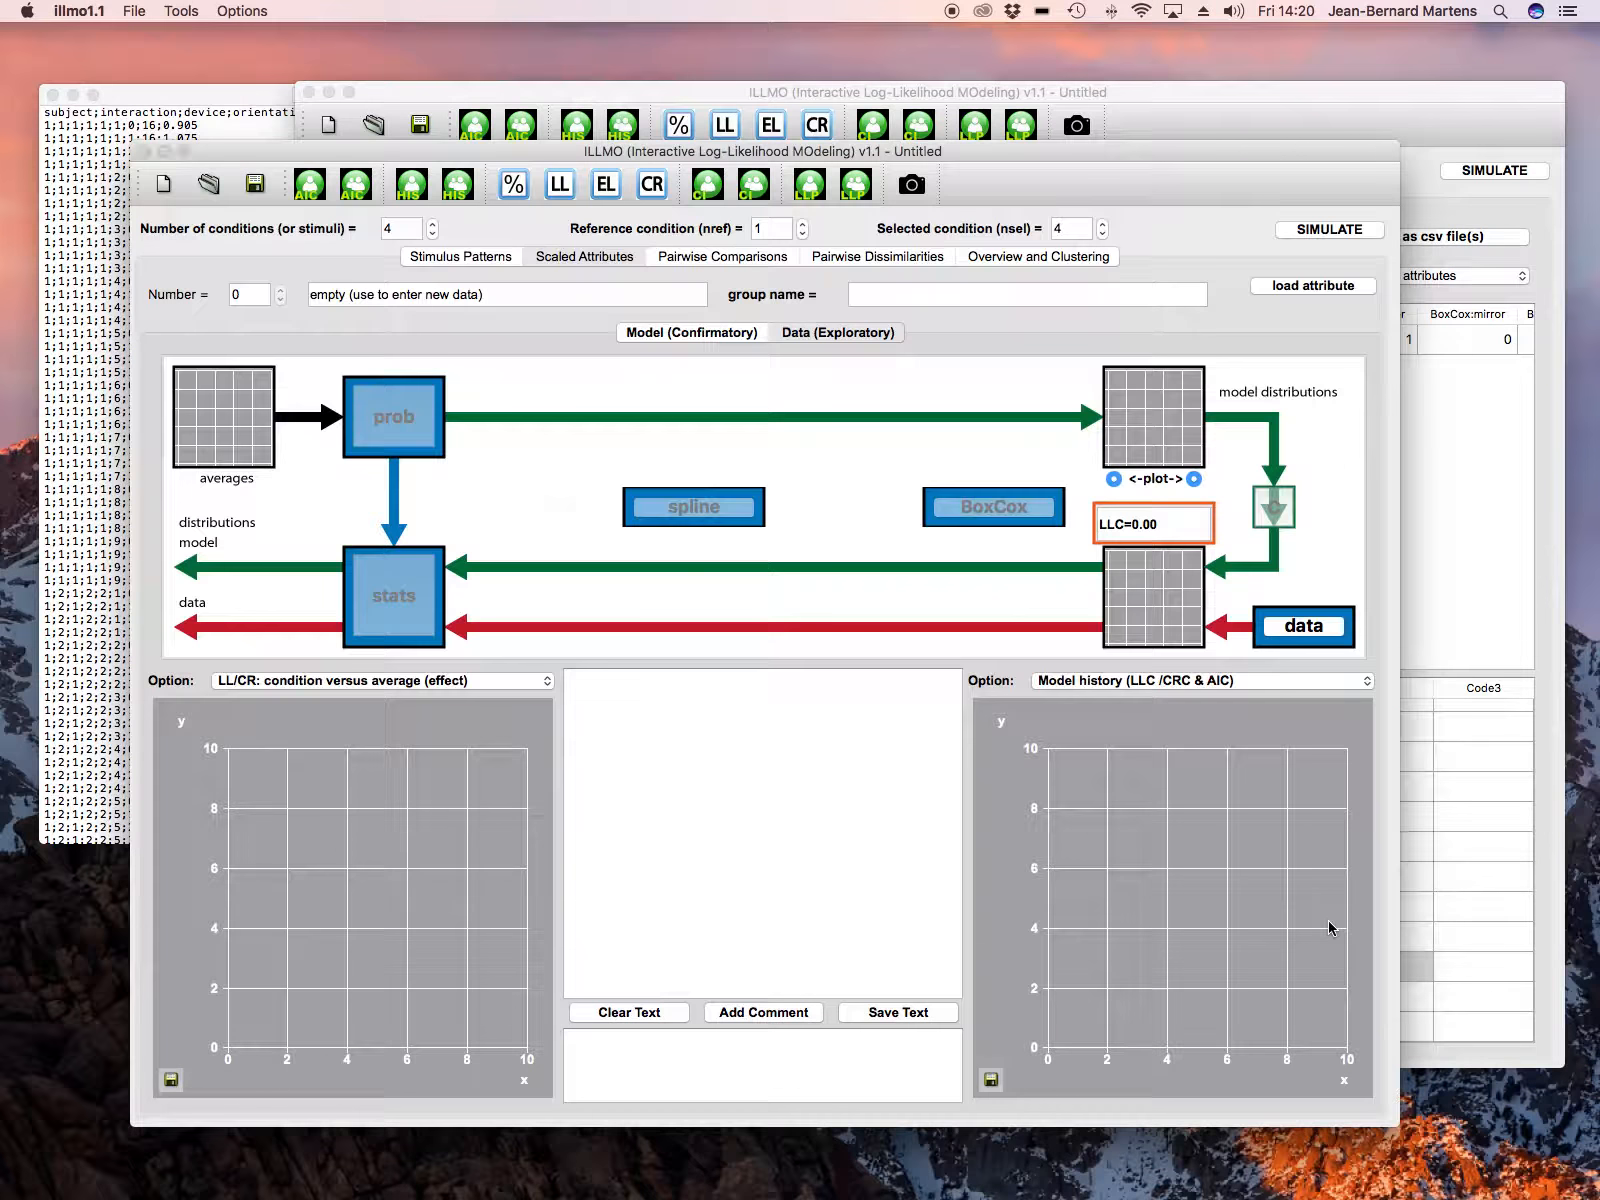
pyautogui.click(878, 606)
pyautogui.click(878, 606)
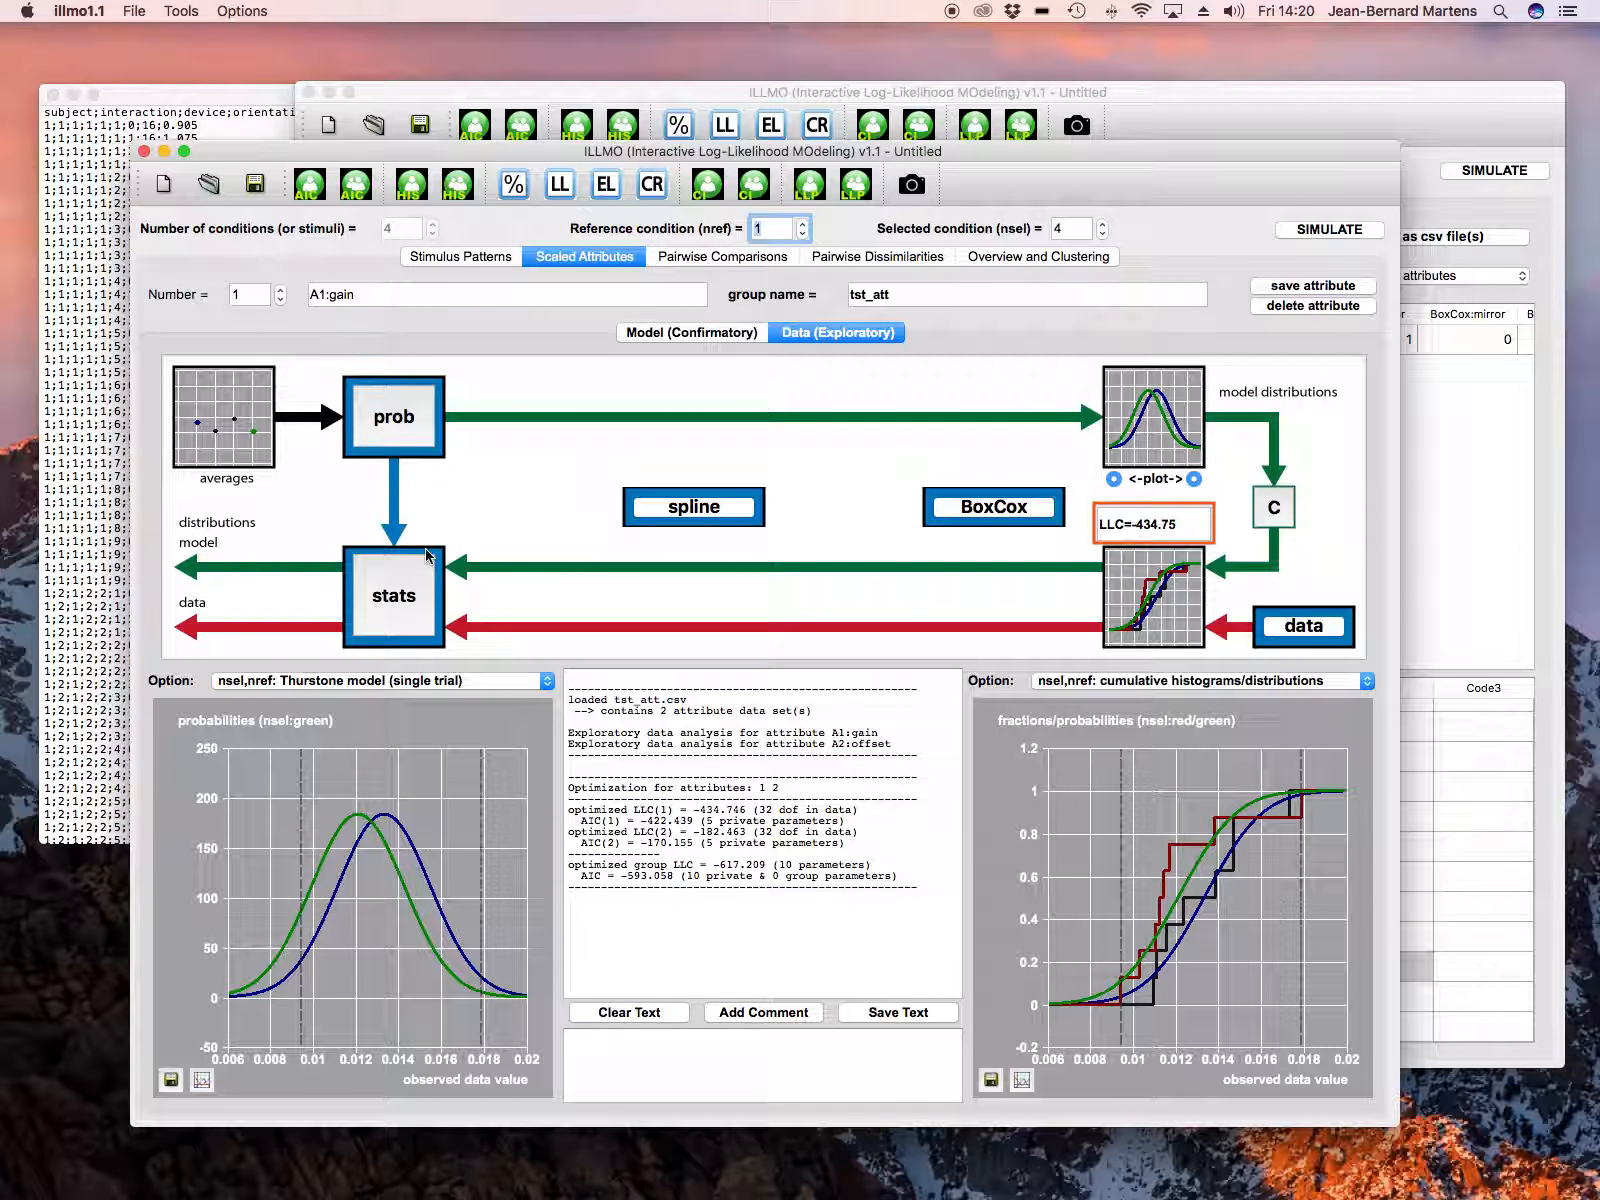
# Step: Compute the empirical likelihood statistics for attribute A1:gain using non-robust averages a(n) for all conditions
pyautogui.click(392, 588)
pyautogui.click(643, 885)
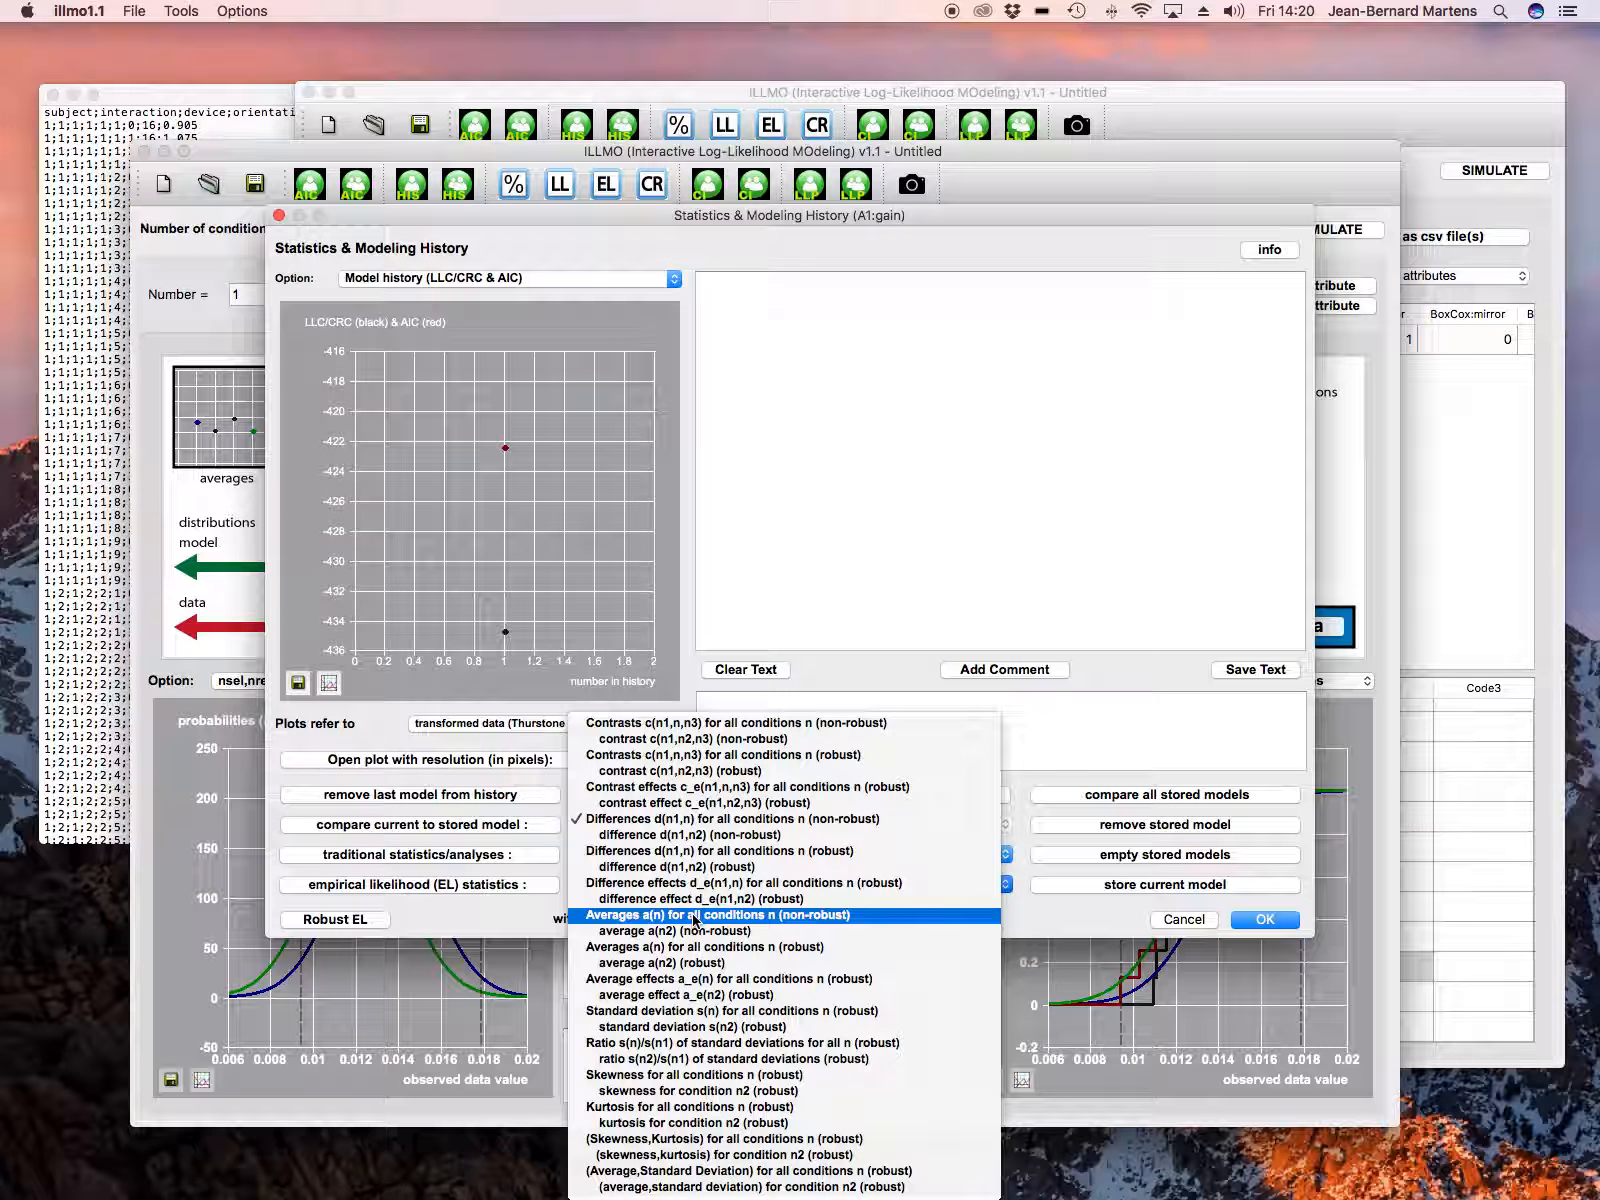
pyautogui.click(695, 917)
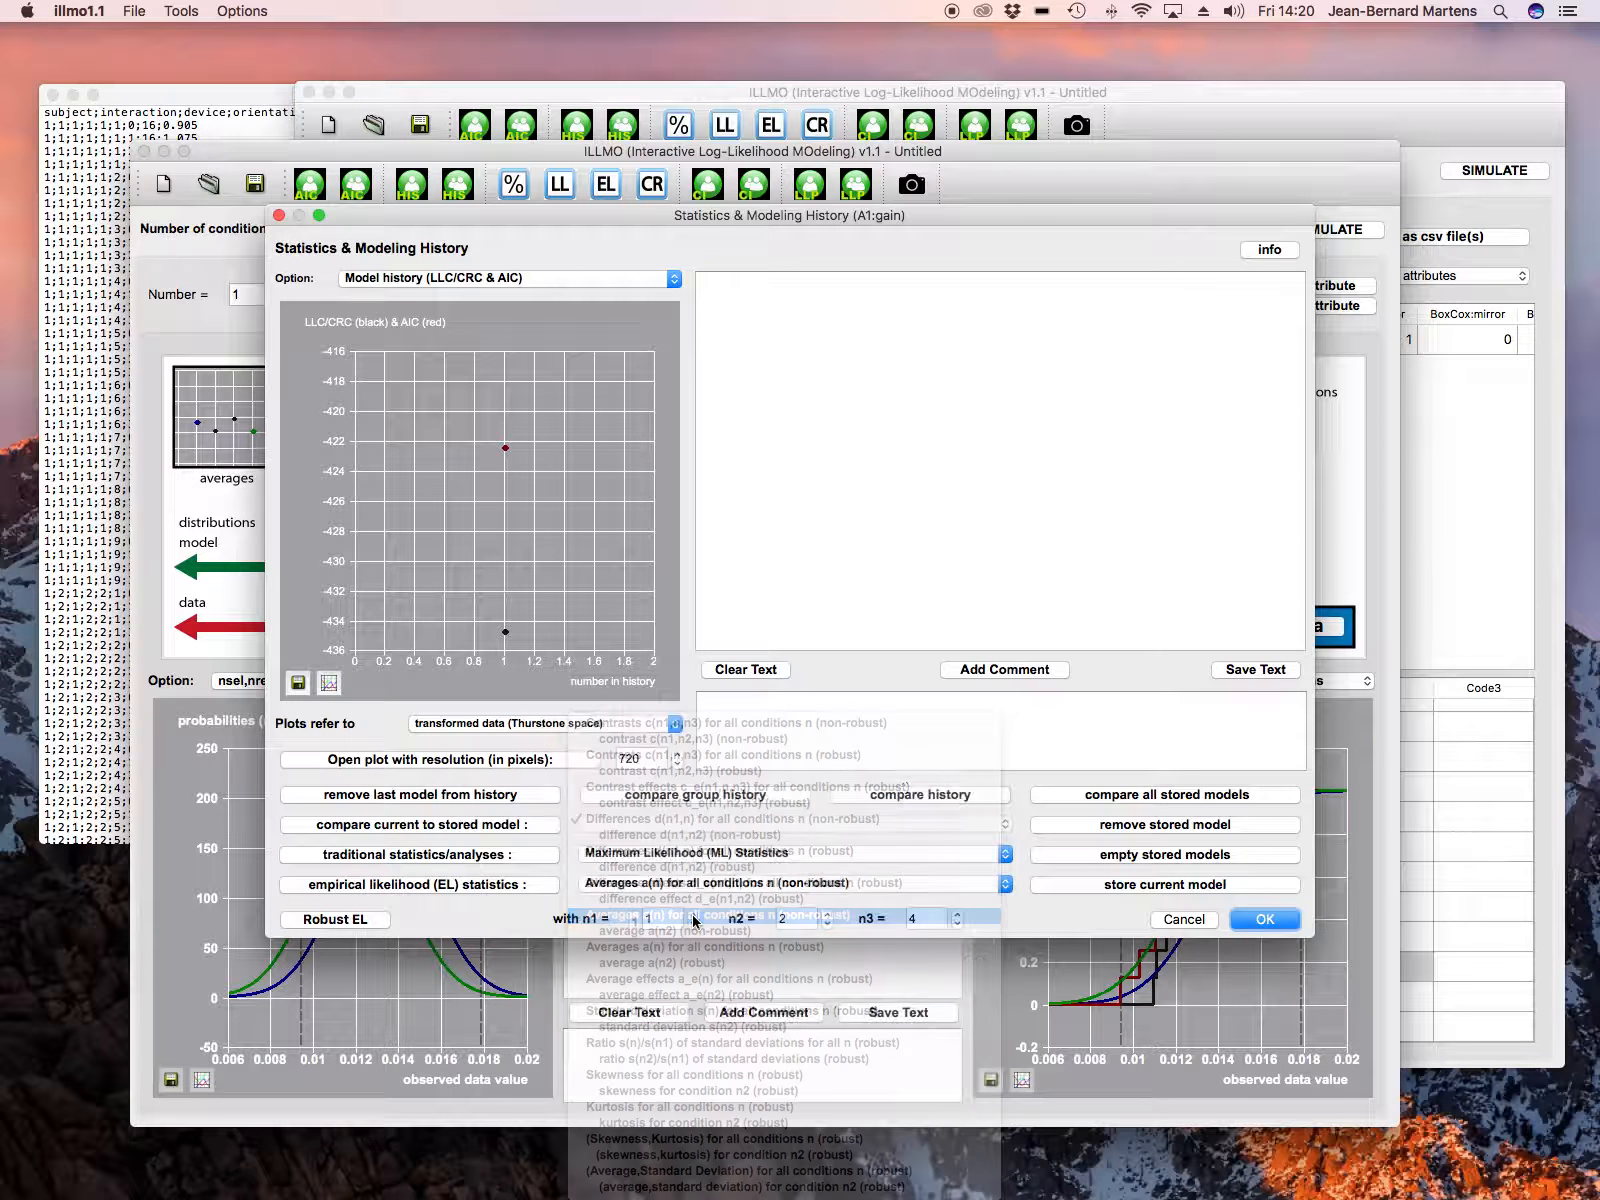
pyautogui.click(495, 888)
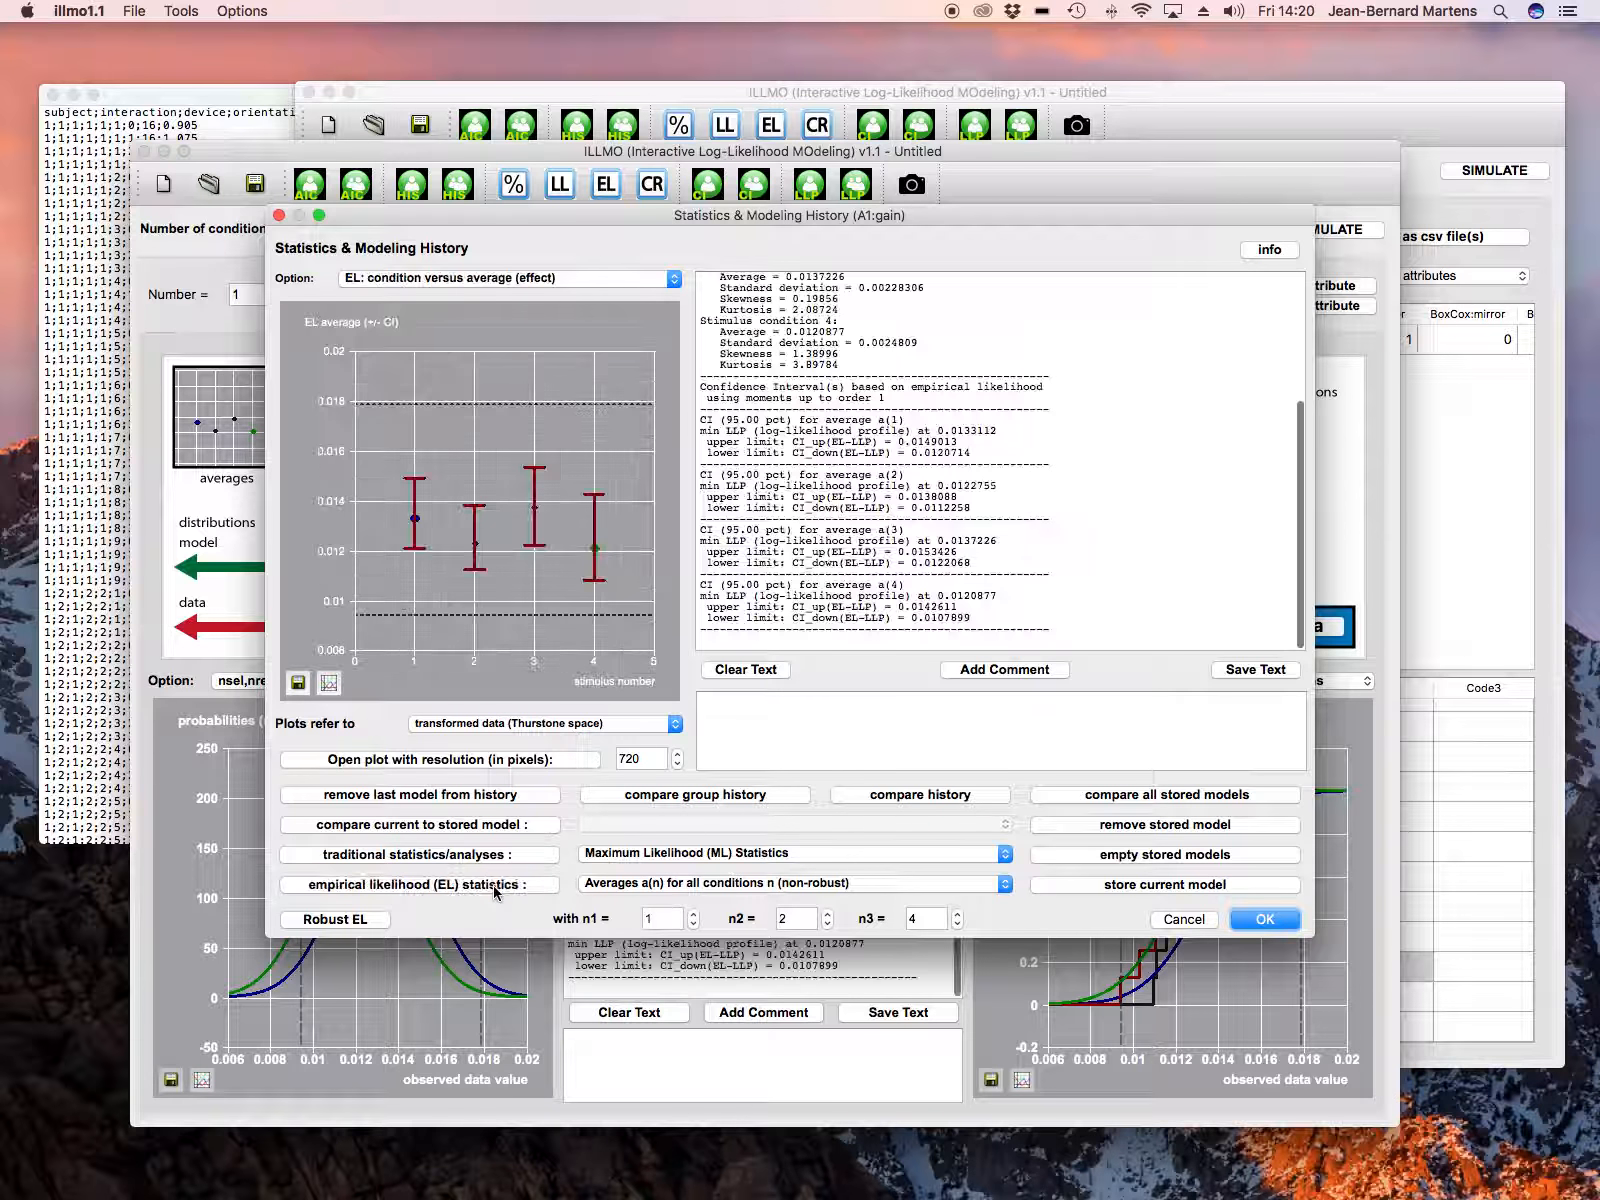
pyautogui.click(1243, 922)
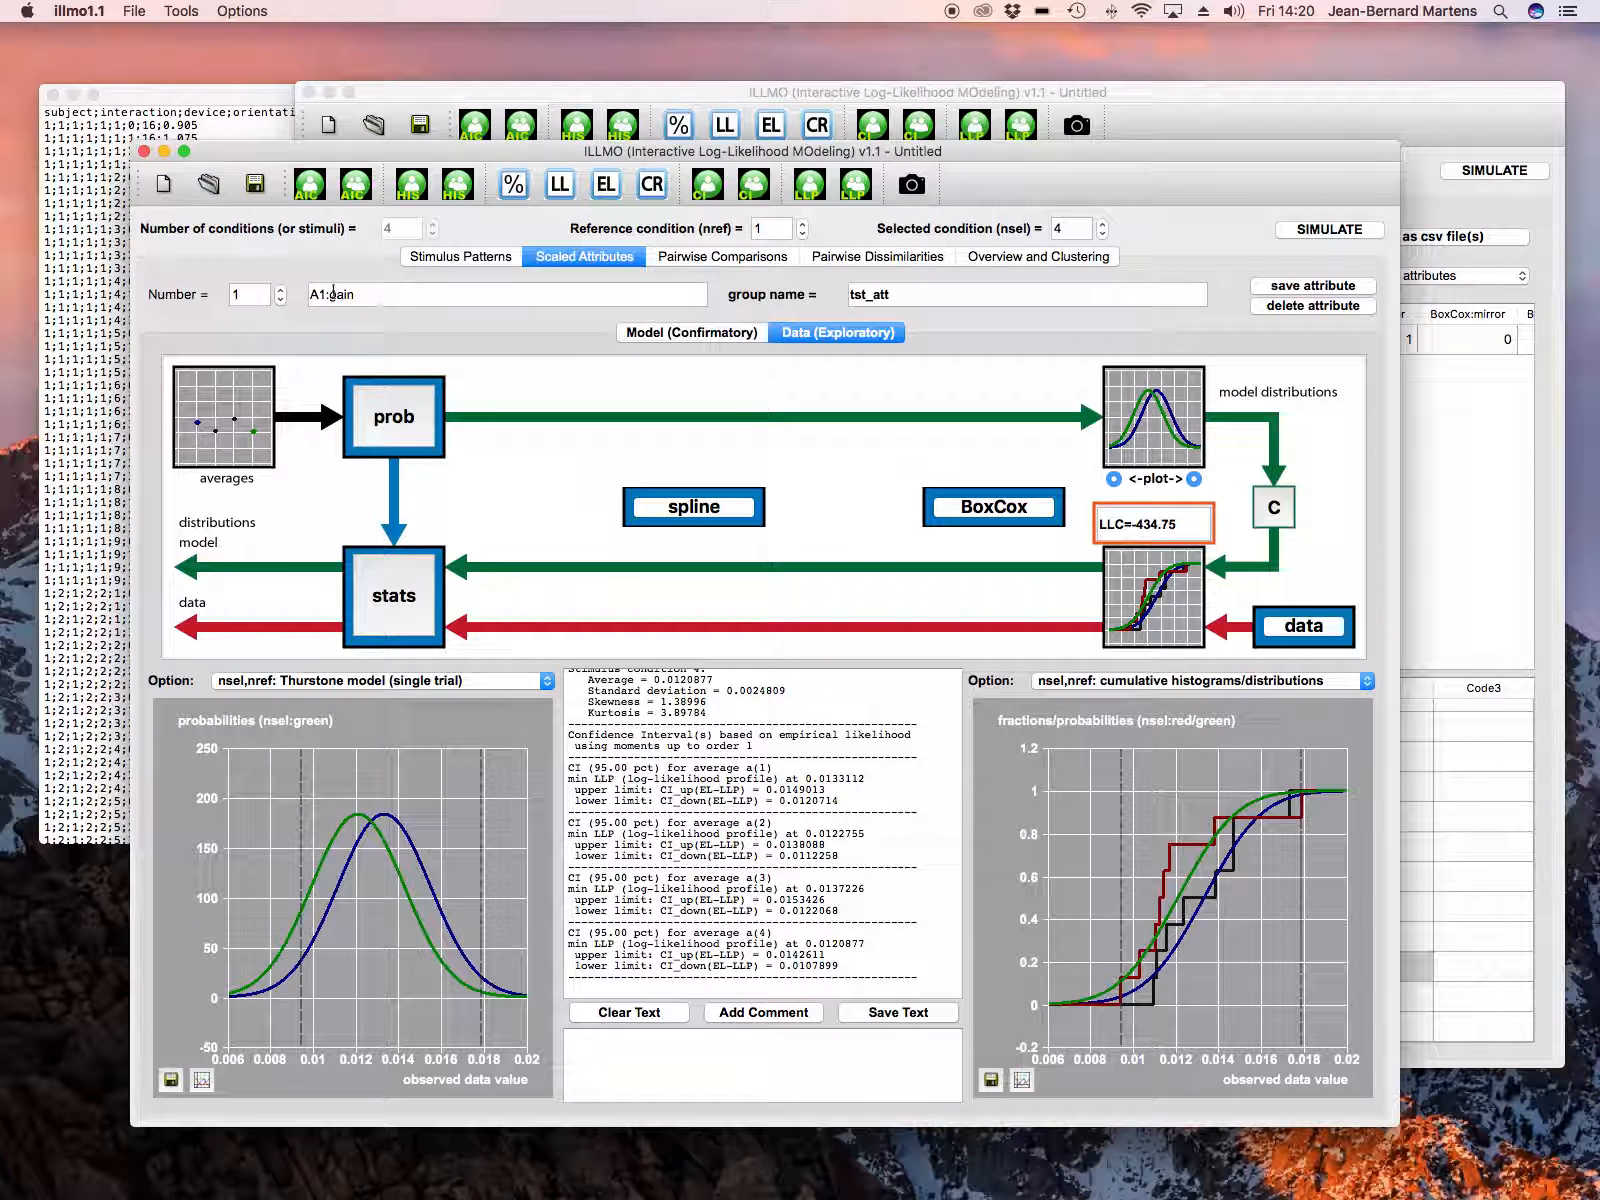
# Step: Compute the empirical likelihood averages for all conditions of attribute A2:offset
pyautogui.click(282, 290)
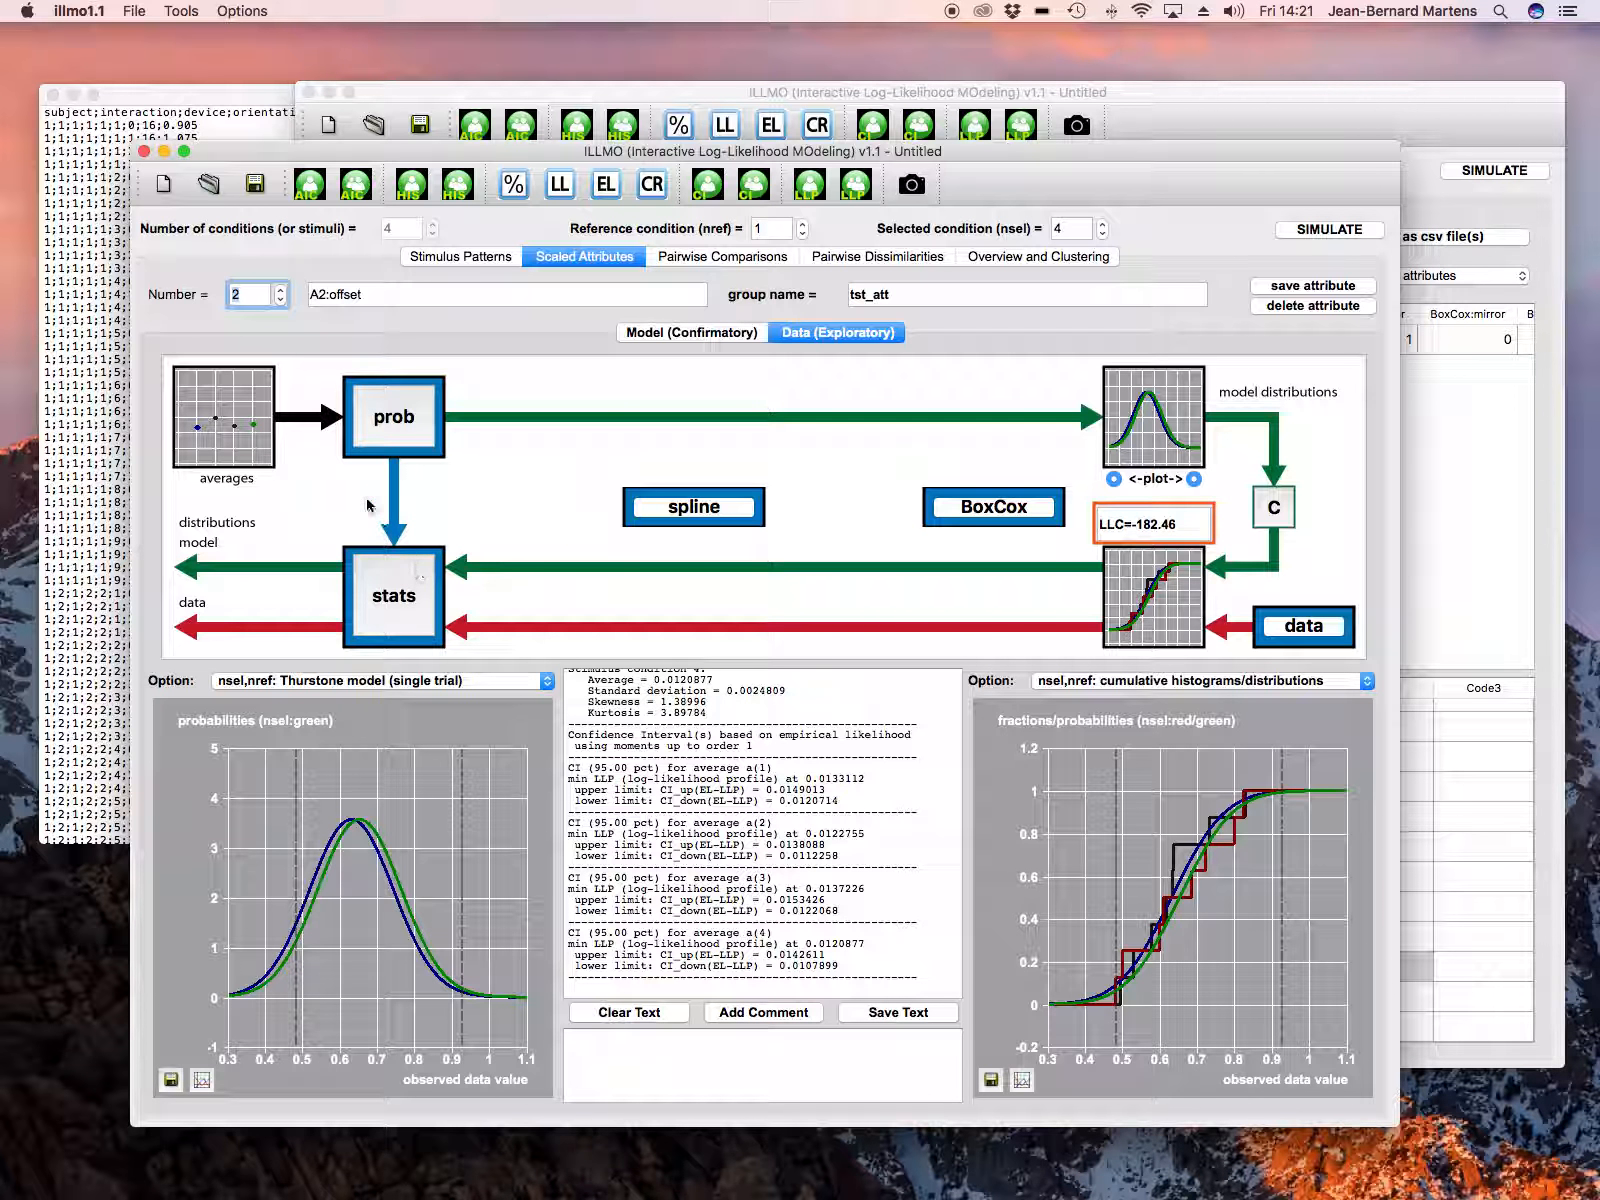
pyautogui.click(391, 566)
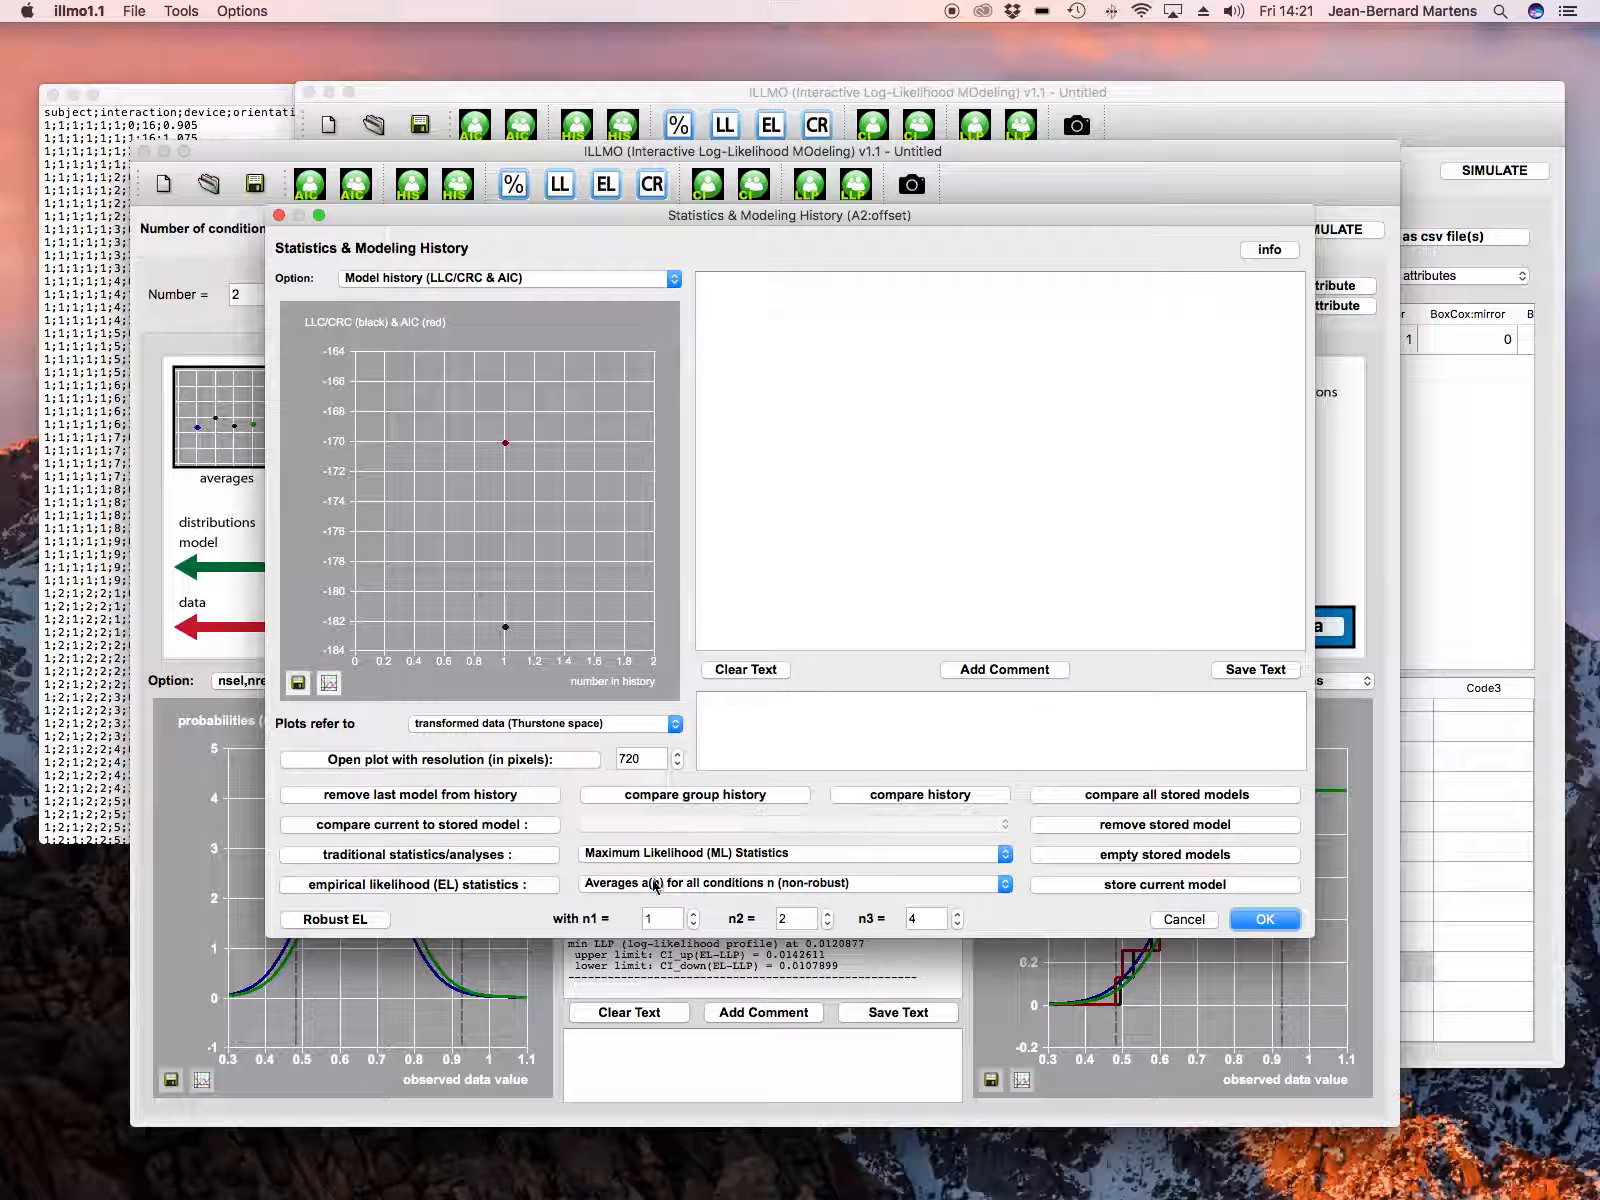
pyautogui.click(548, 884)
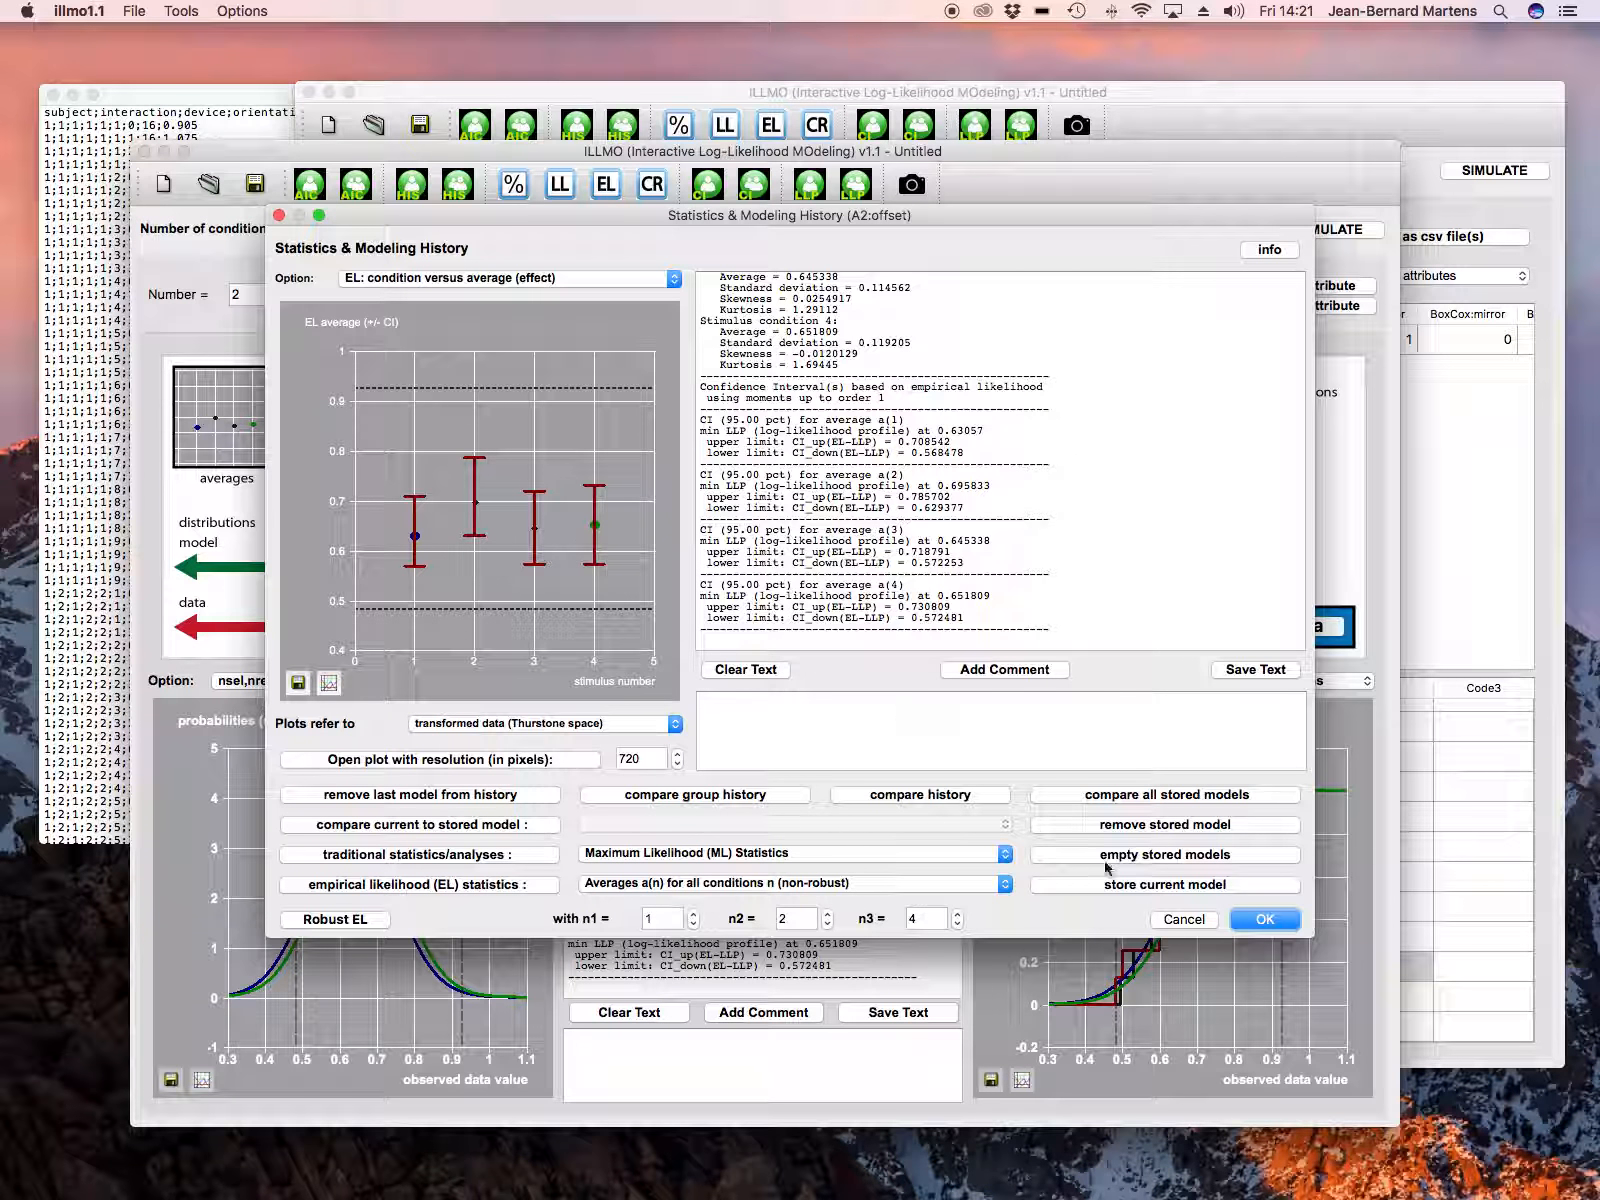
pyautogui.click(1205, 925)
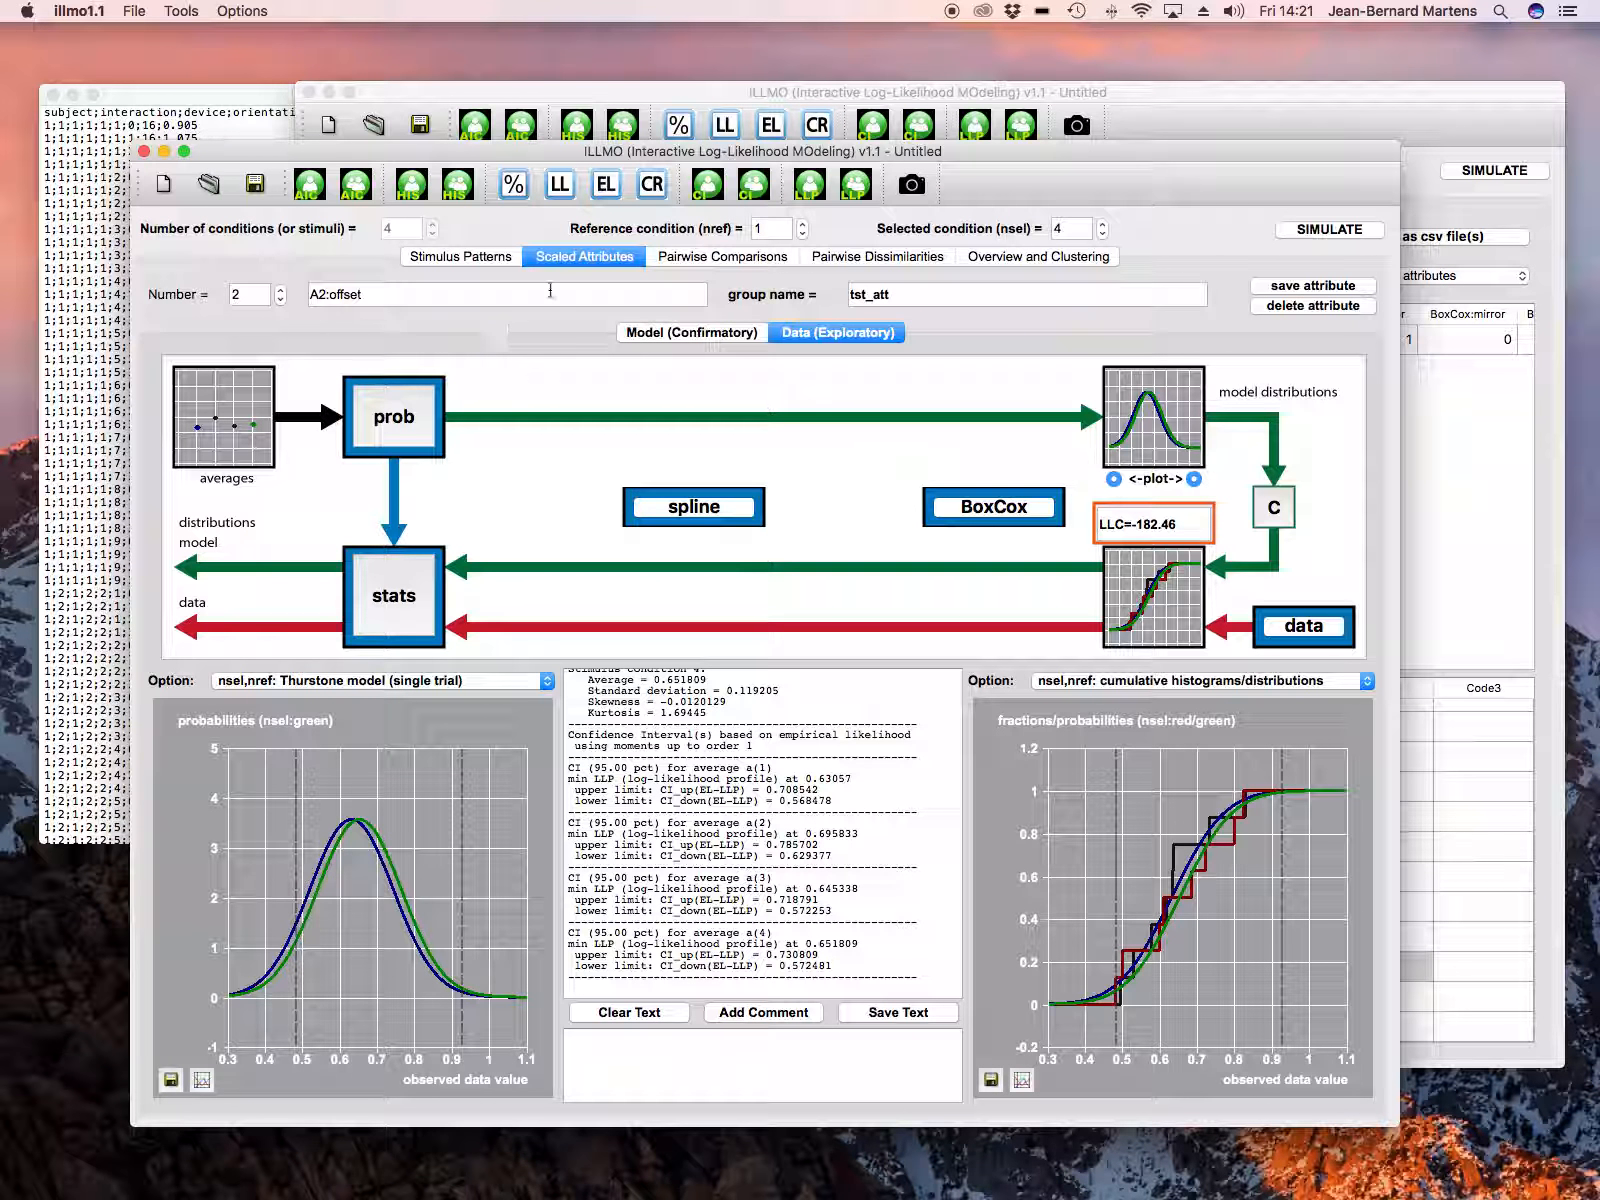
# Step: Enter a new two-dimensional stimulus pattern with dim1 set to 1 for conditions 2 and 4, and dim2 set to 1 for conditions 3 and 4
pyautogui.click(493, 258)
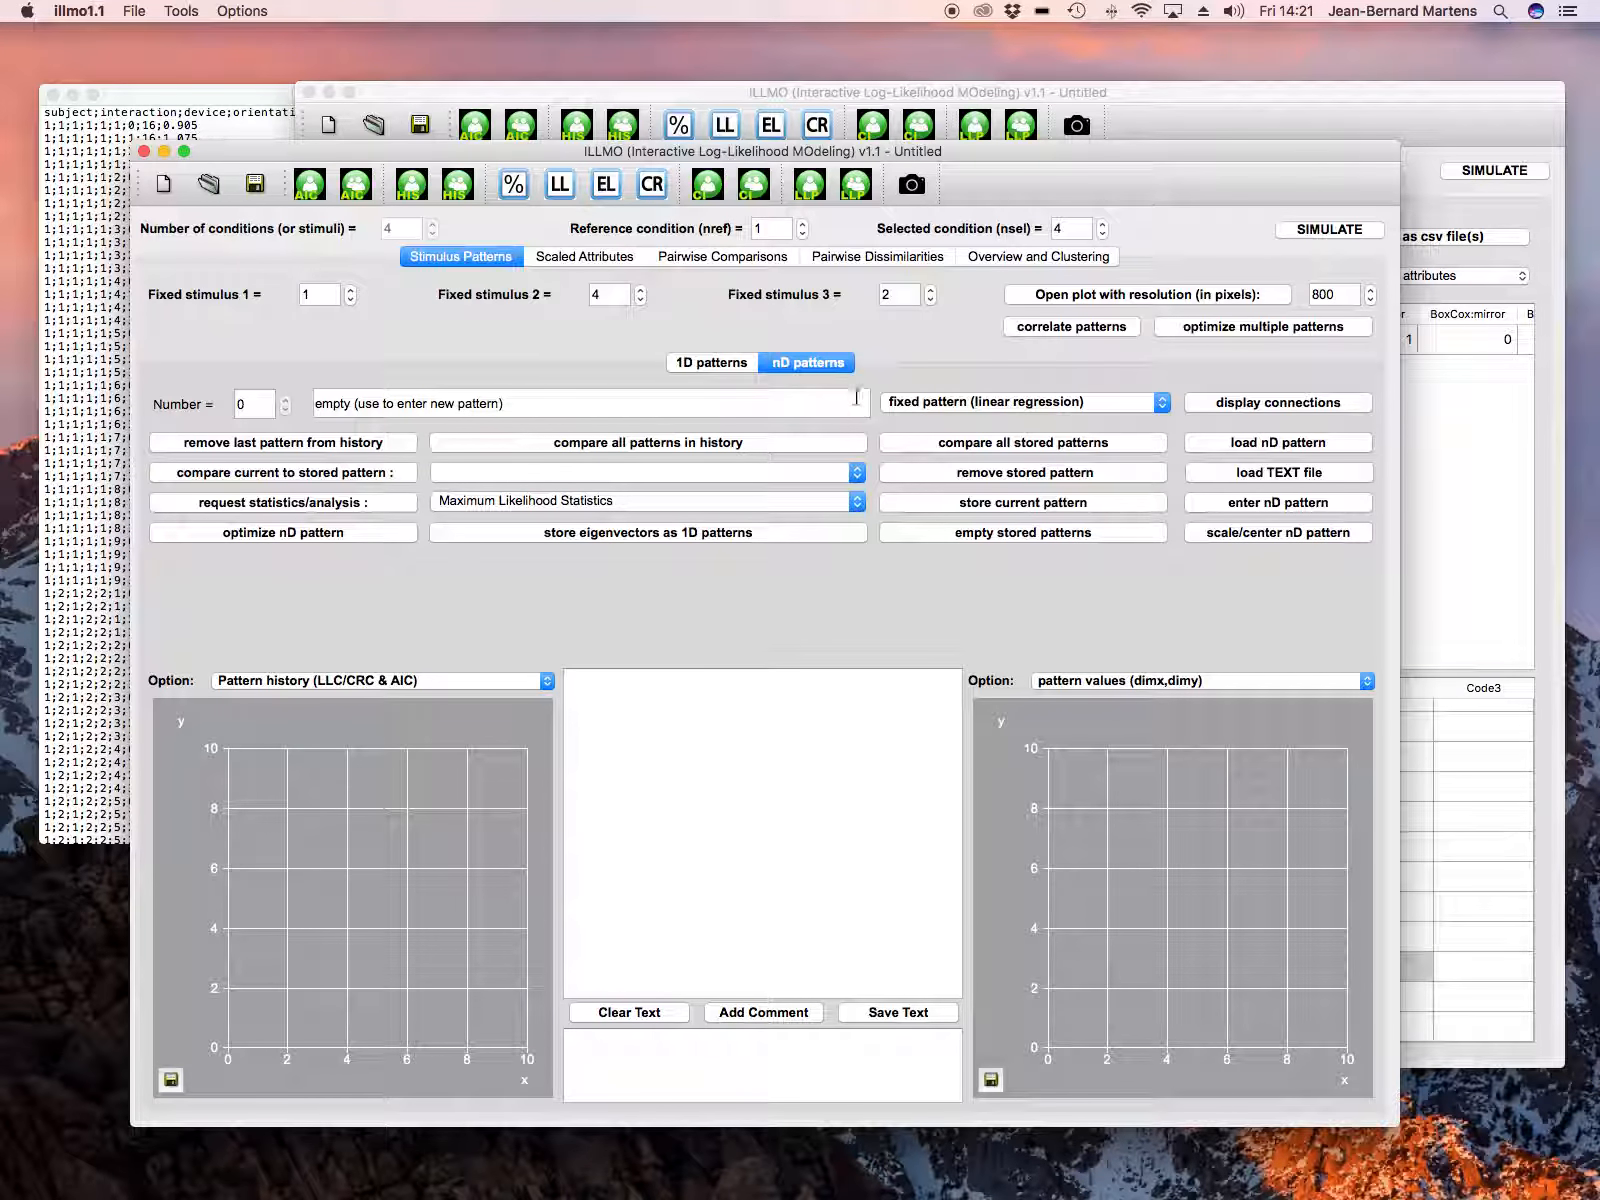
pyautogui.click(1190, 503)
pyautogui.click(407, 455)
pyautogui.write('1')
pyautogui.click(484, 489)
pyautogui.write('1')
pyautogui.click(405, 519)
pyautogui.write('1')
pyautogui.click(489, 521)
pyautogui.write('1')
pyautogui.press('Return')
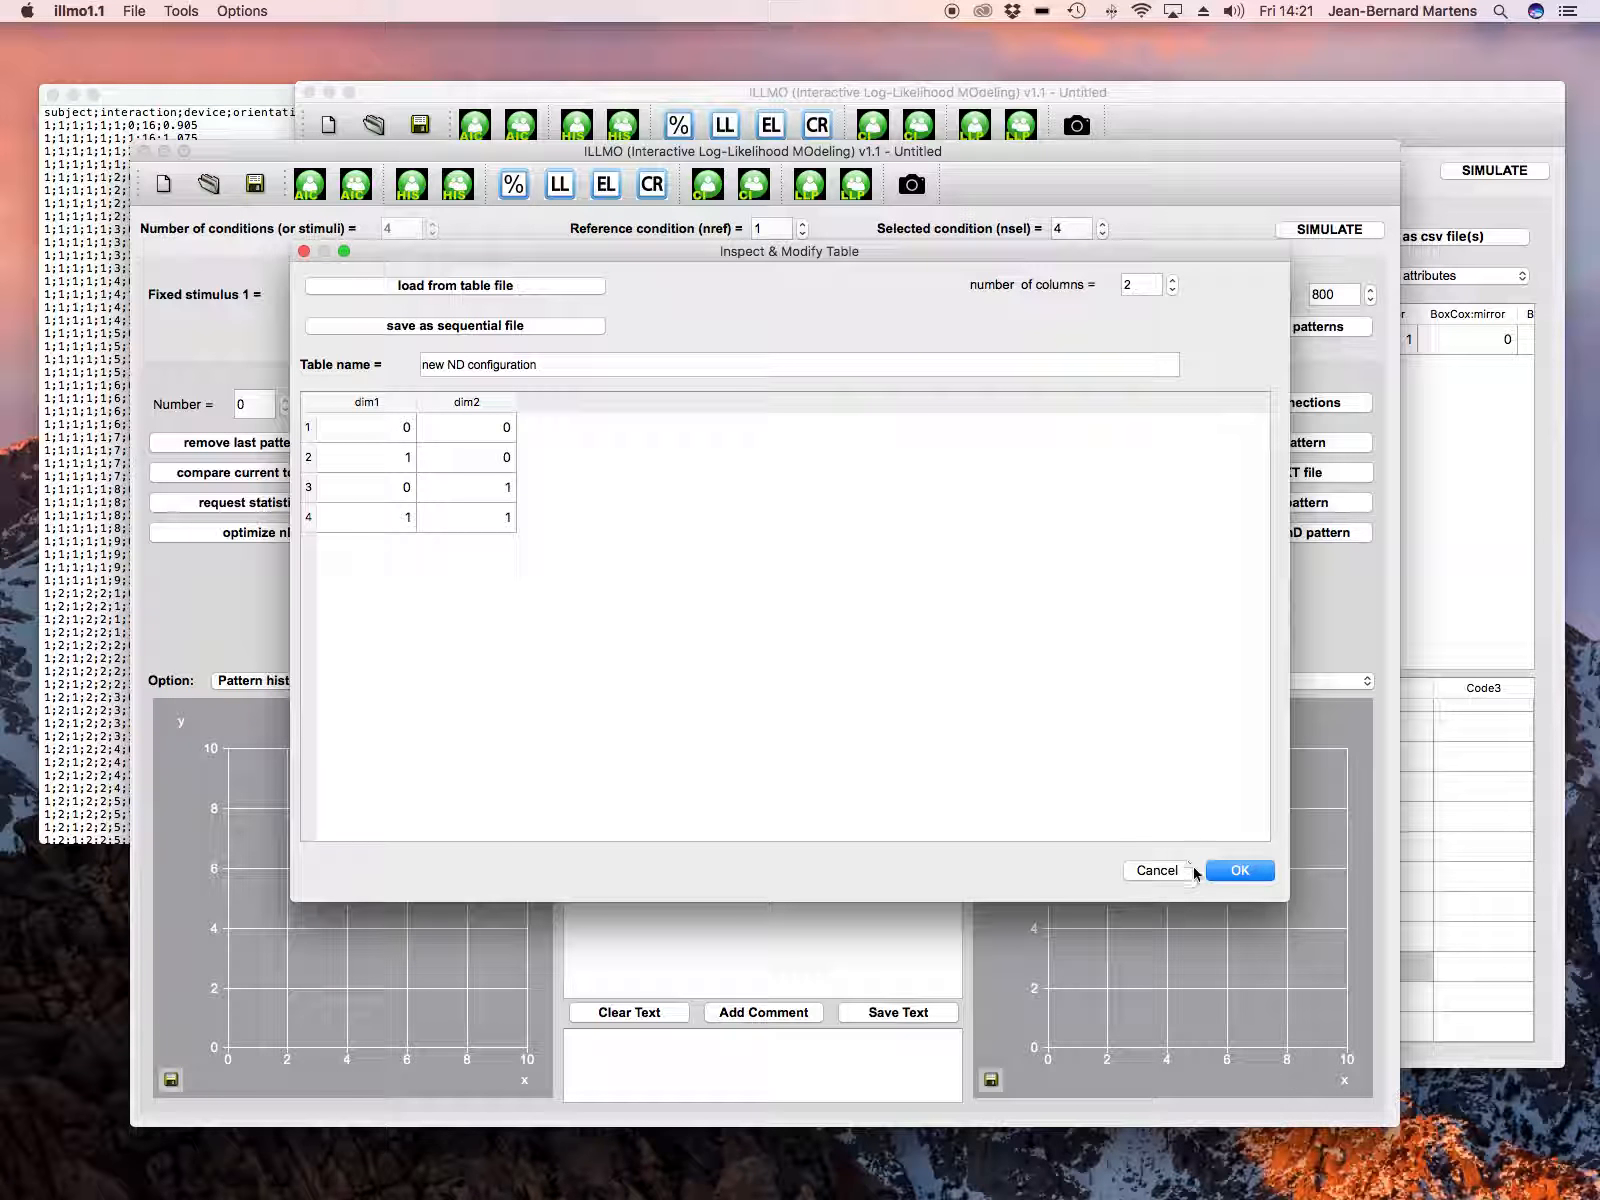
pyautogui.click(1230, 874)
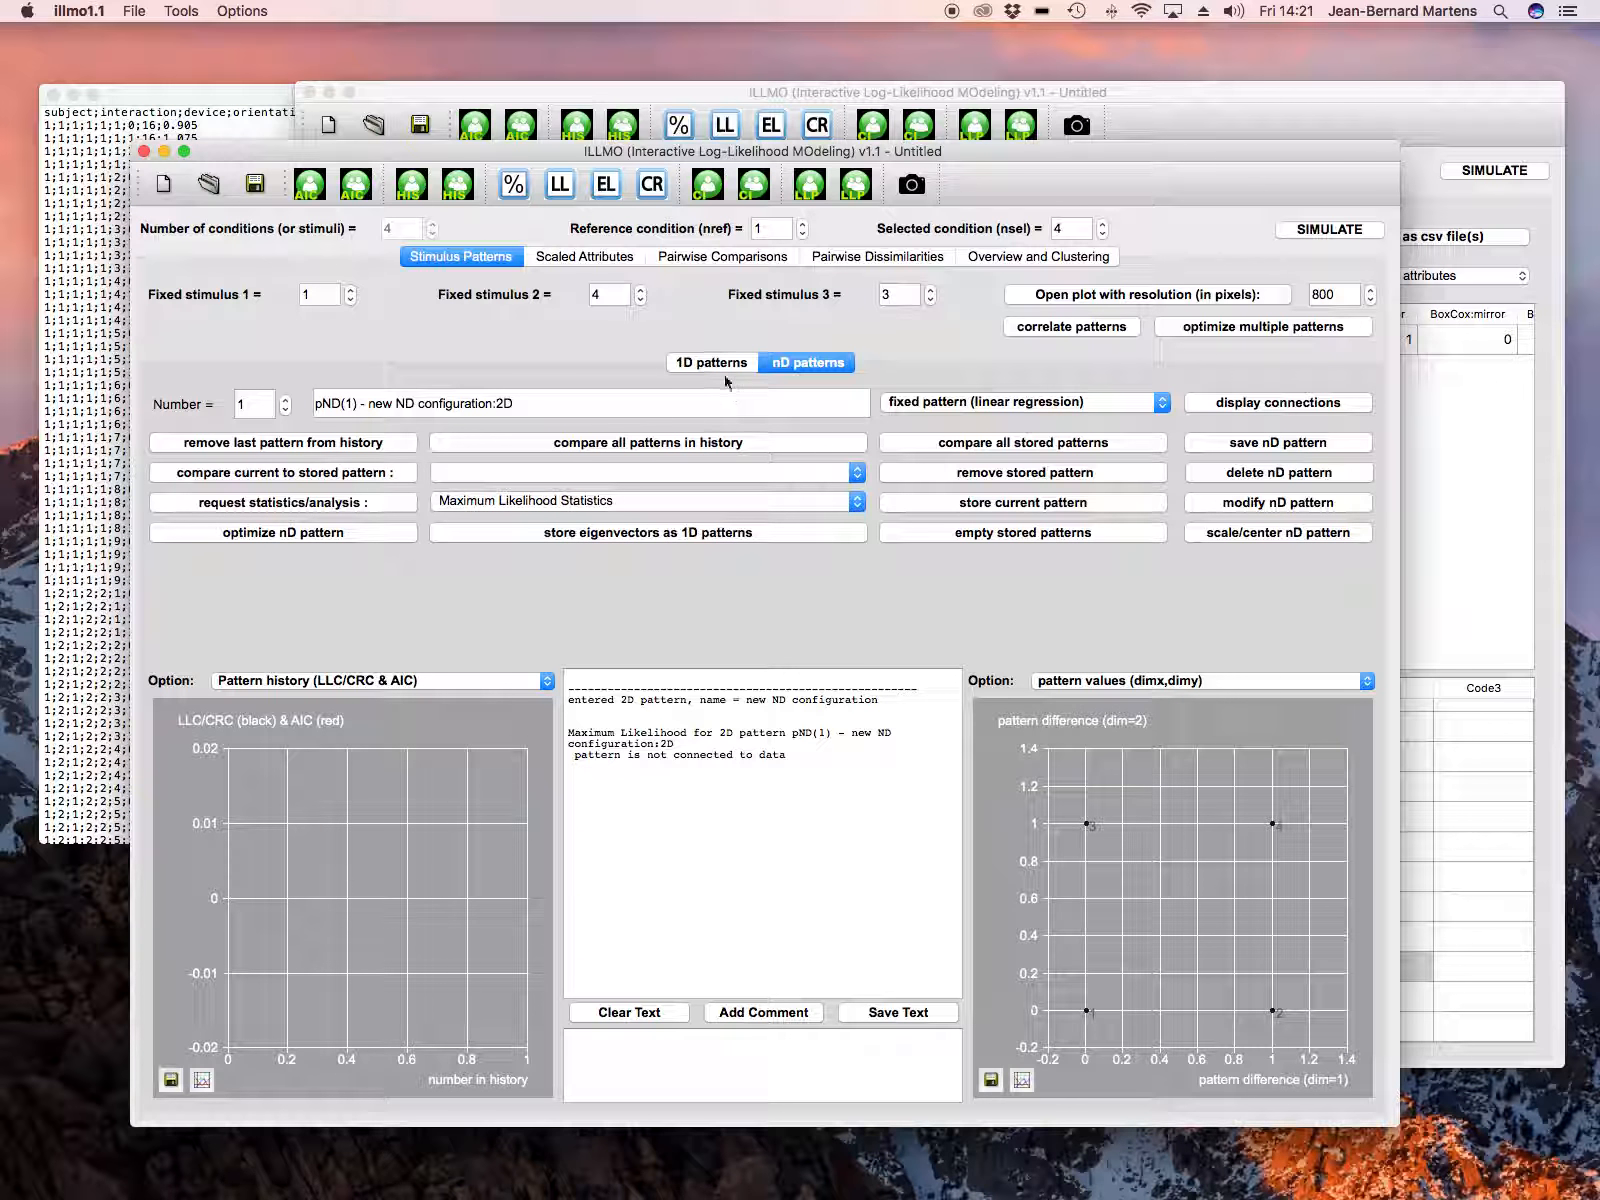
# Step: Connect the A2:offset model to the new 2D pattern, propagate the settings to the entire group, and display the stimulus pattern plot
pyautogui.click(586, 258)
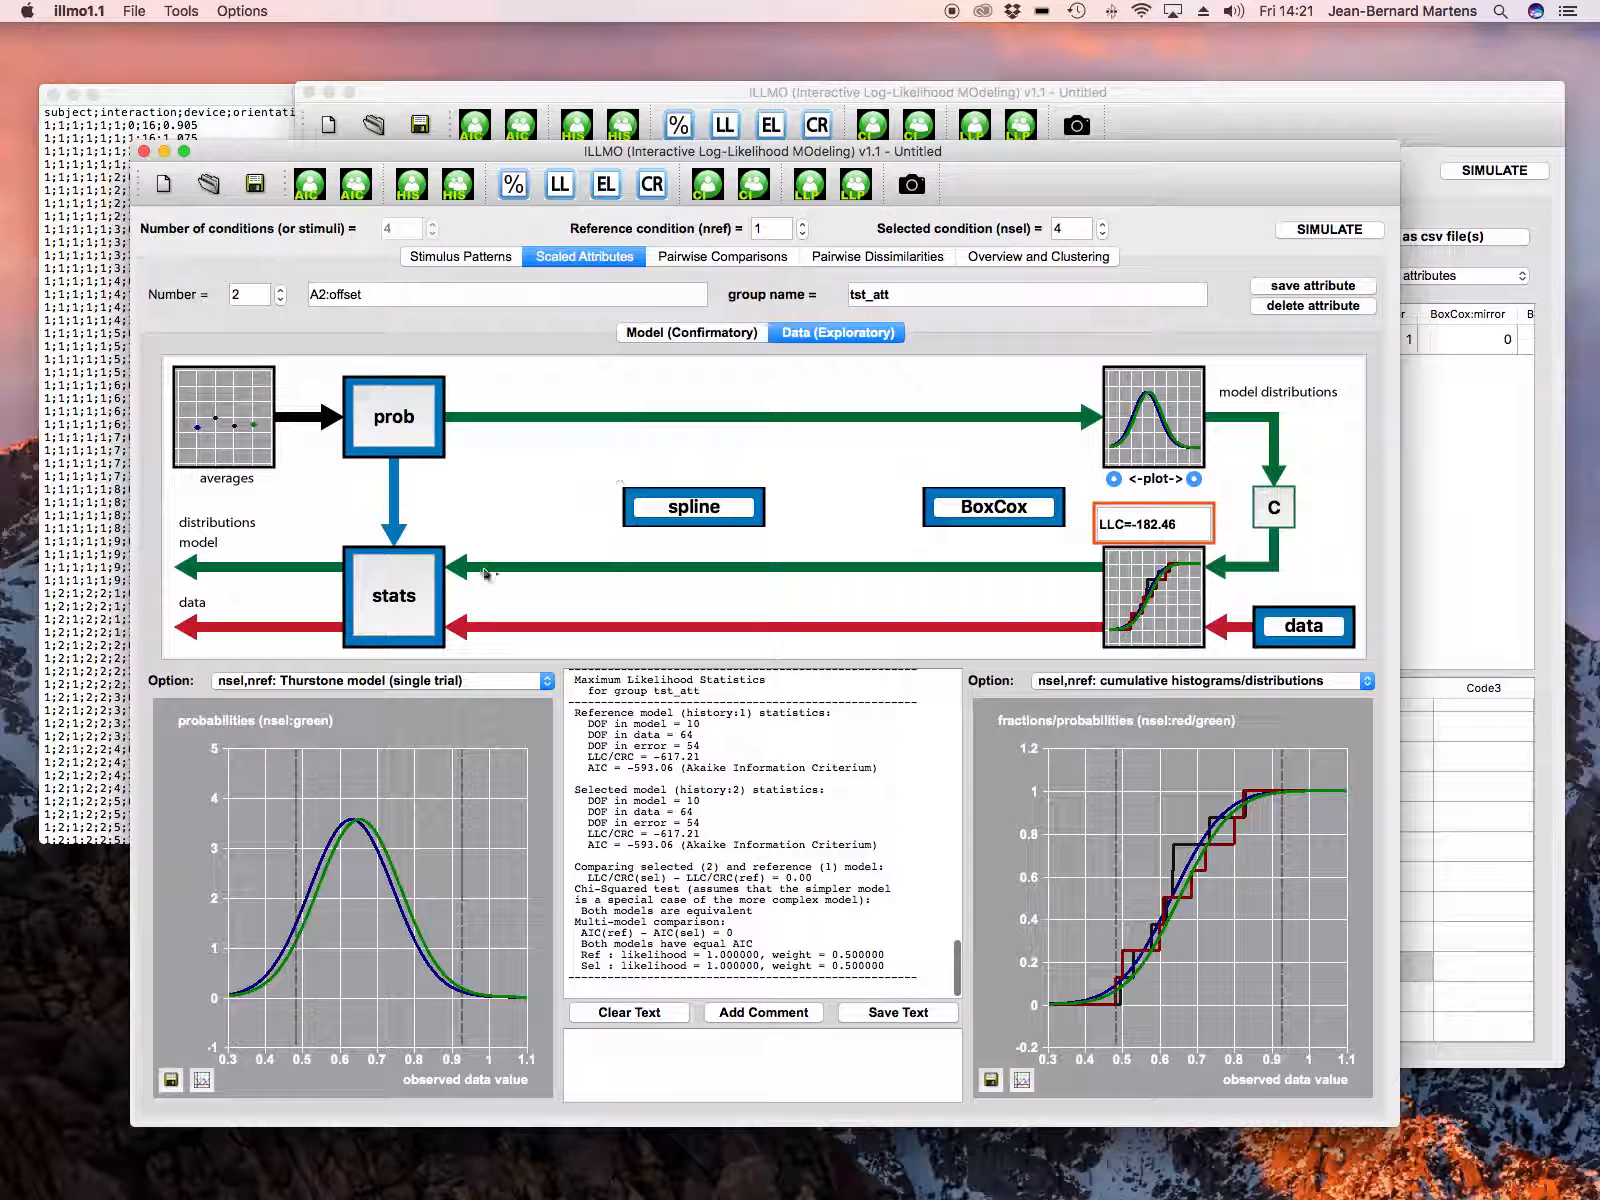
pyautogui.click(666, 333)
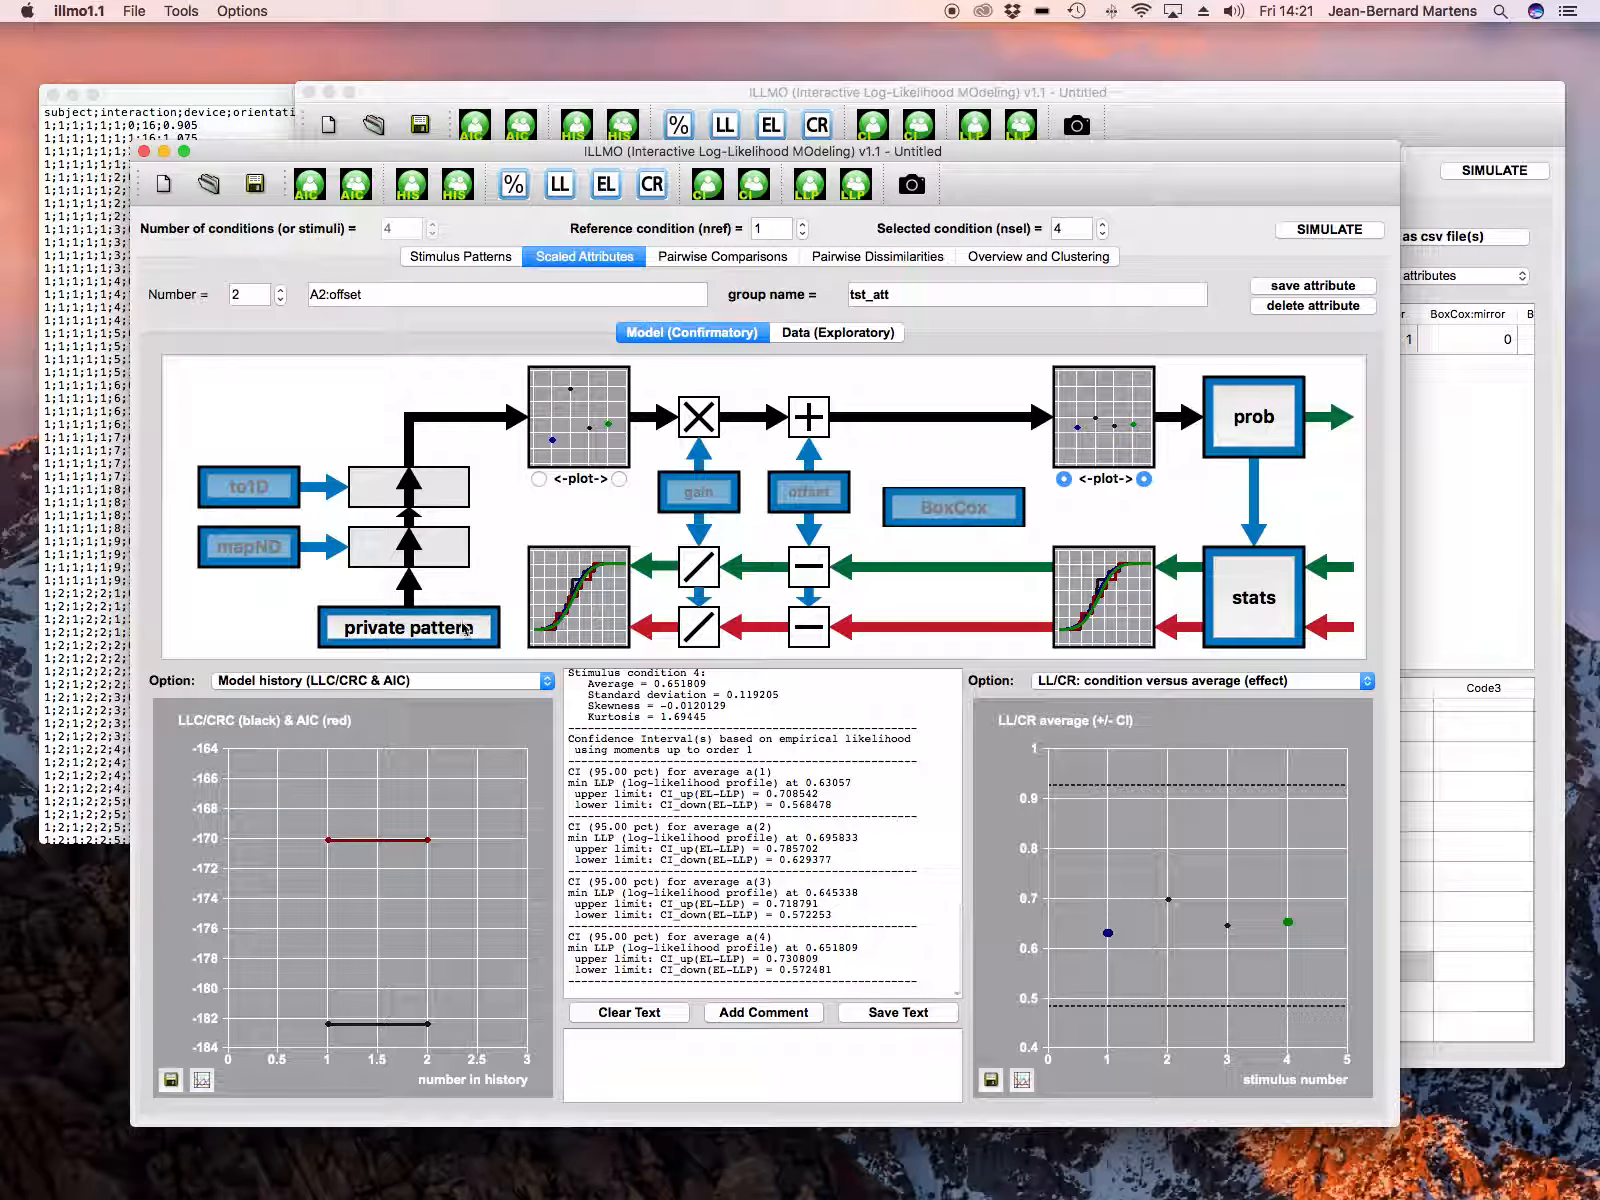
pyautogui.click(466, 628)
pyautogui.click(466, 370)
pyautogui.click(361, 890)
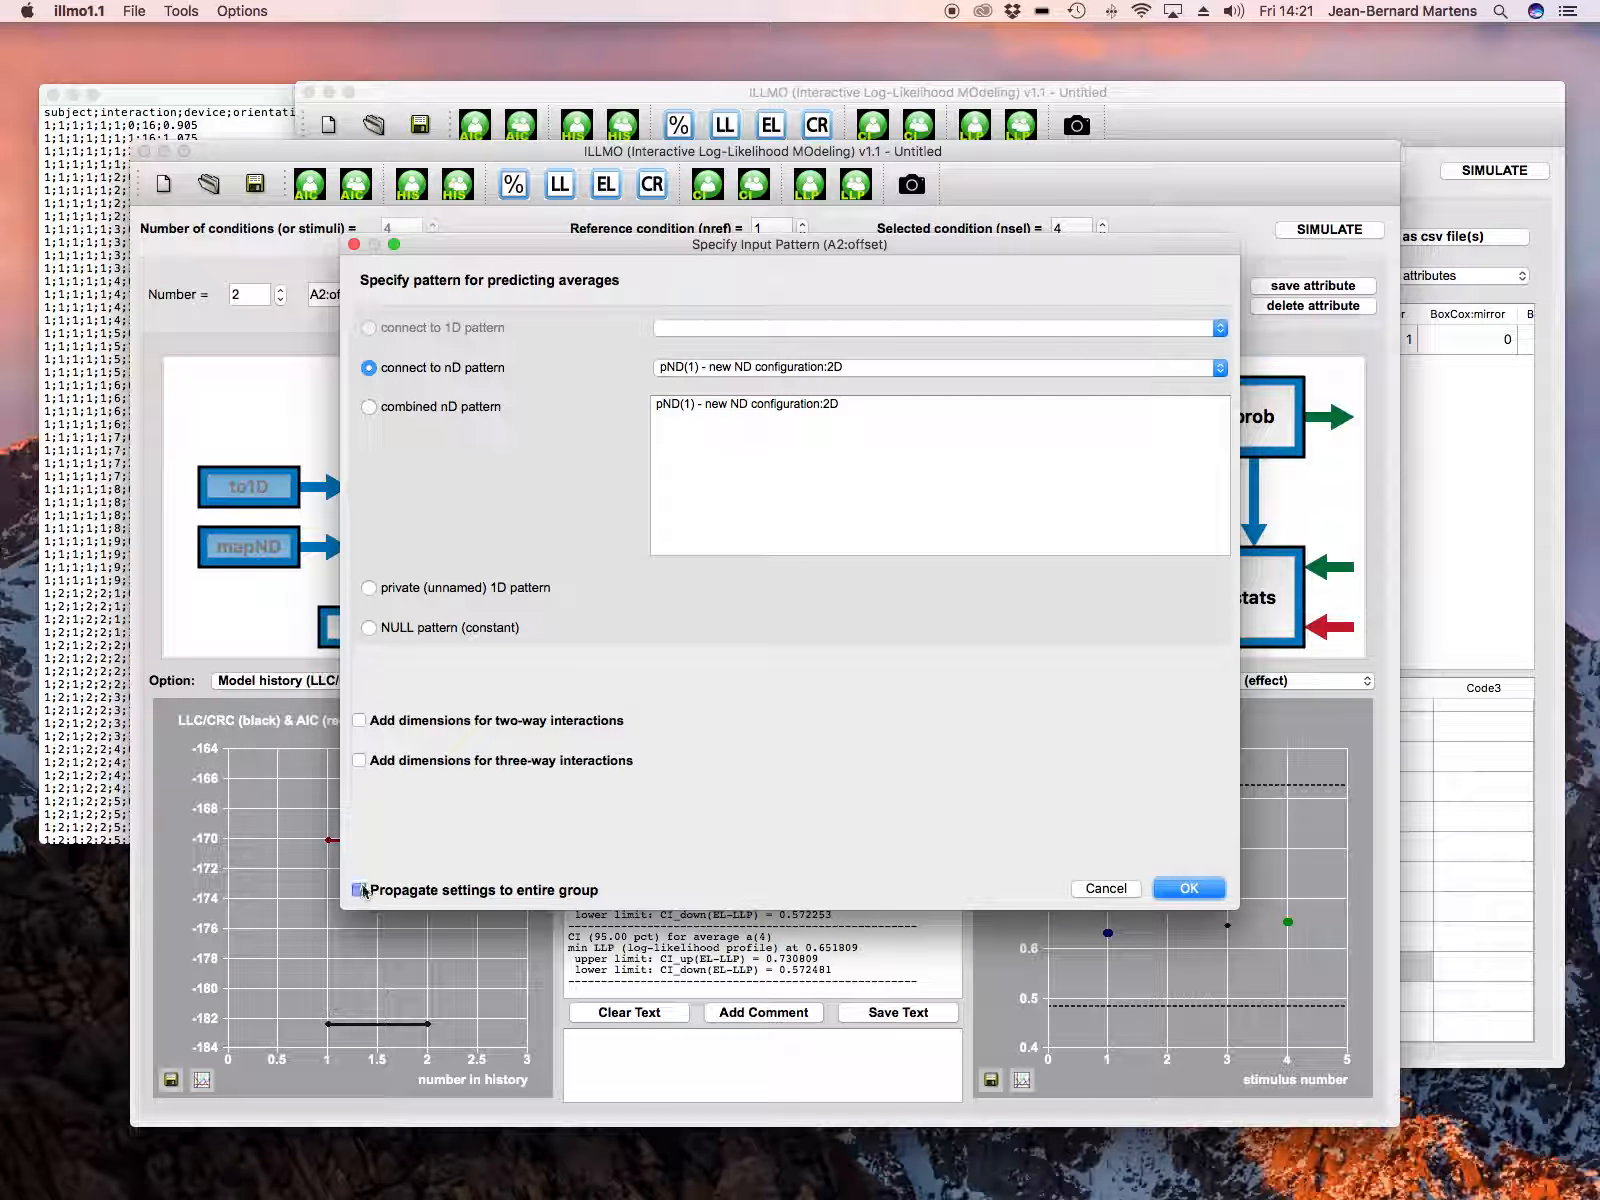
pyautogui.click(1188, 888)
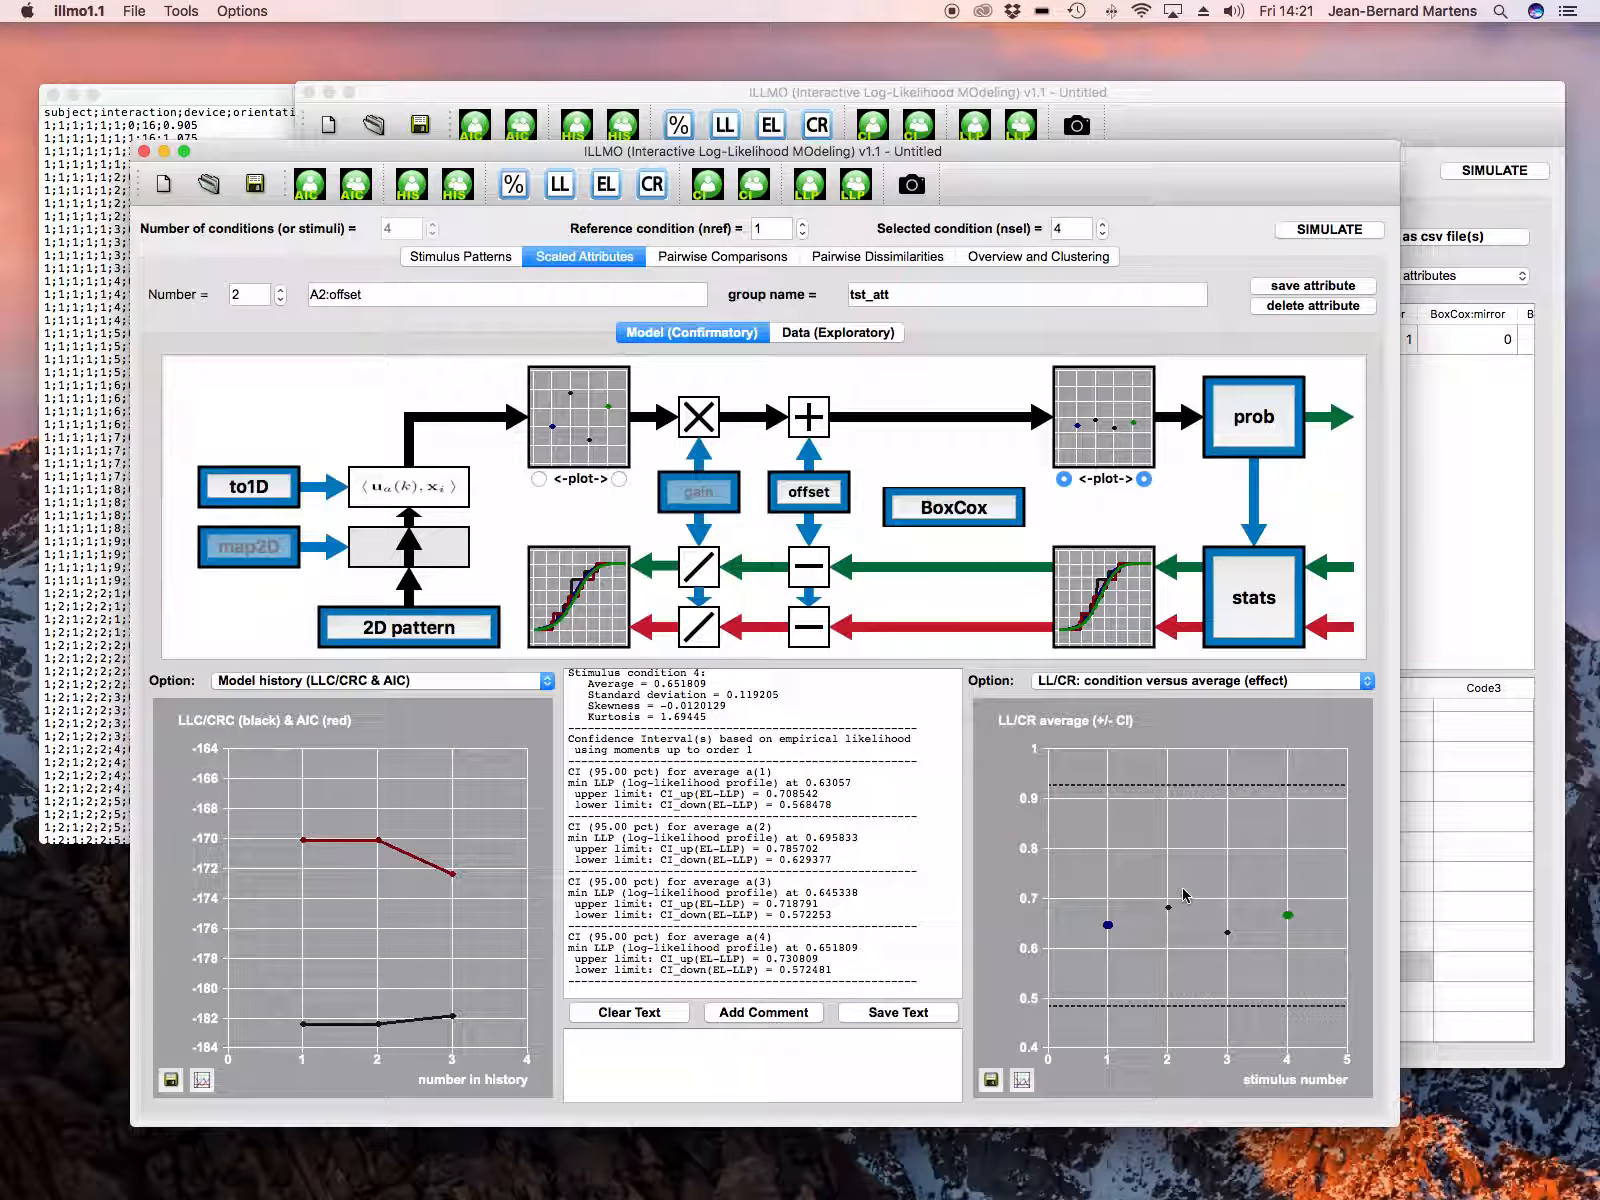
pyautogui.click(492, 262)
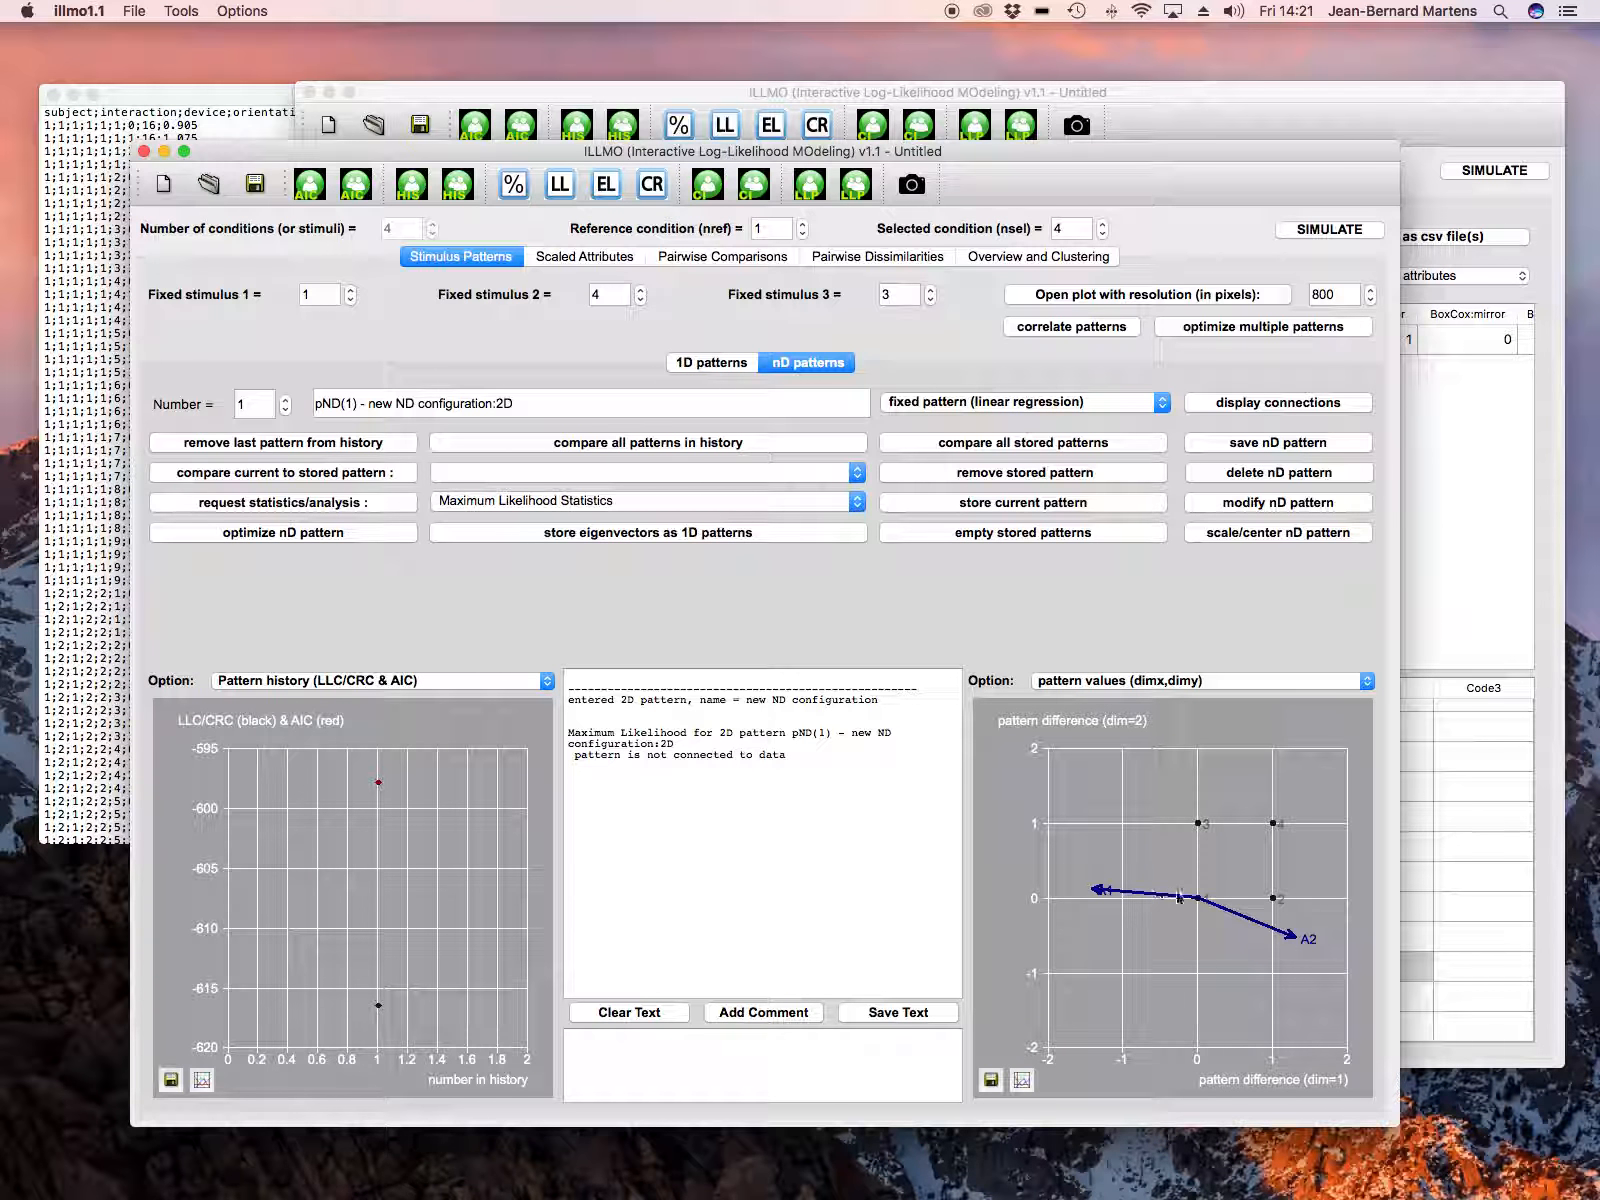